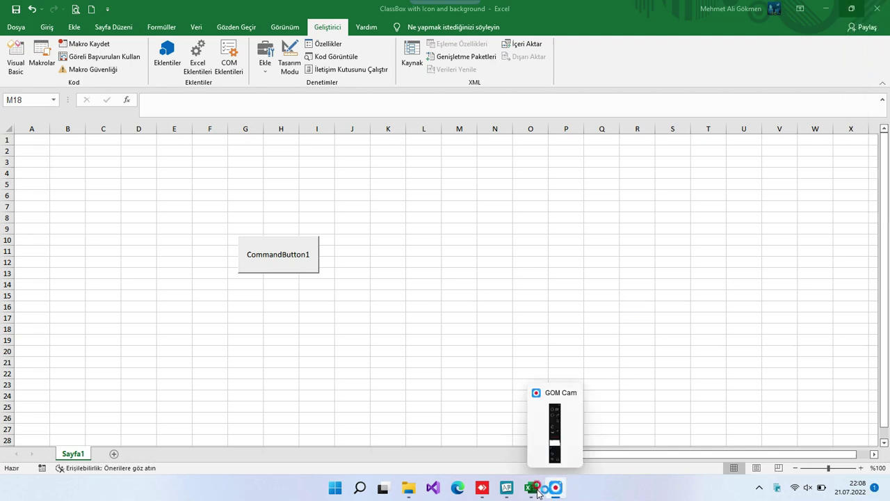
Step: In the VBA designer, inspect the textboxes and comboboxes on Page2, Frame1 and the form's right side
{"action": "mouse_move", "coordinate": [532, 488]}
{"action": "left_click", "coordinate": [596, 445]}
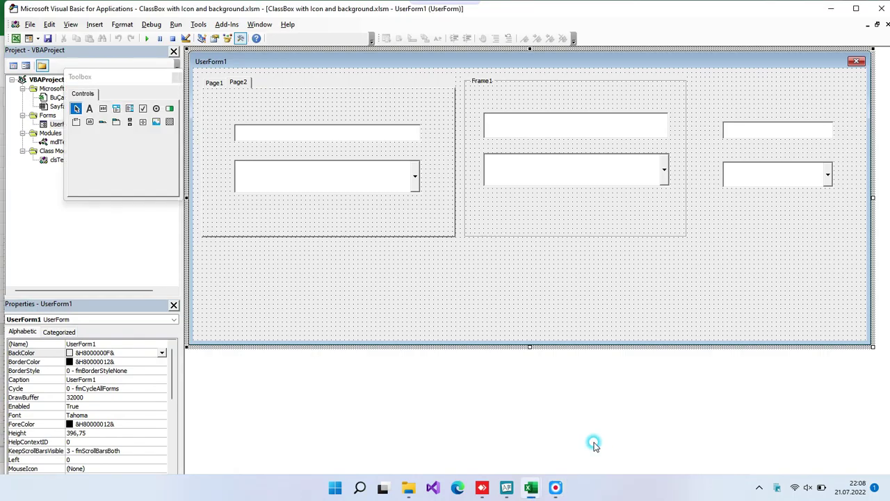
{"action": "left_click", "coordinate": [345, 132]}
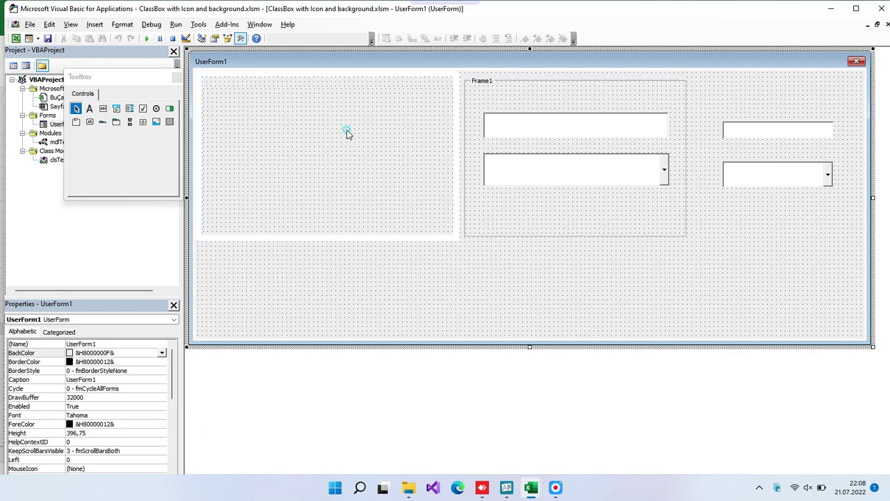
{"action": "left_click", "coordinate": [88, 344]}
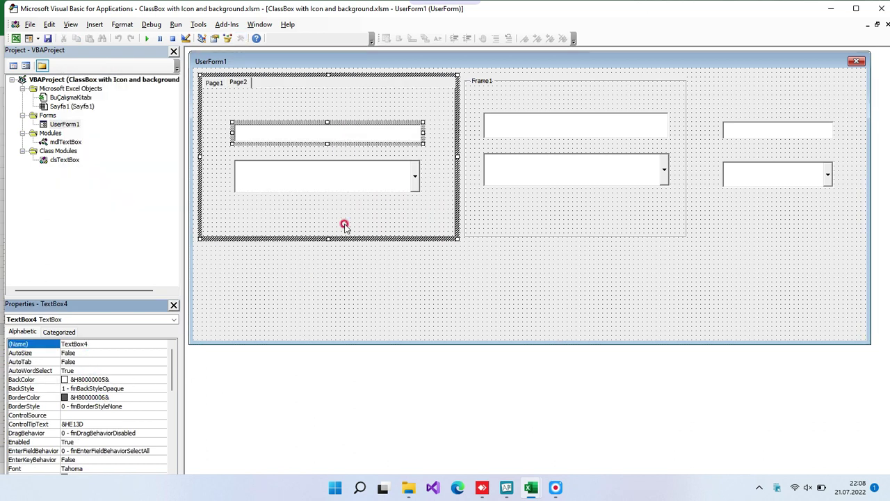
{"action": "left_click", "coordinate": [384, 182]}
{"action": "left_click", "coordinate": [526, 123]}
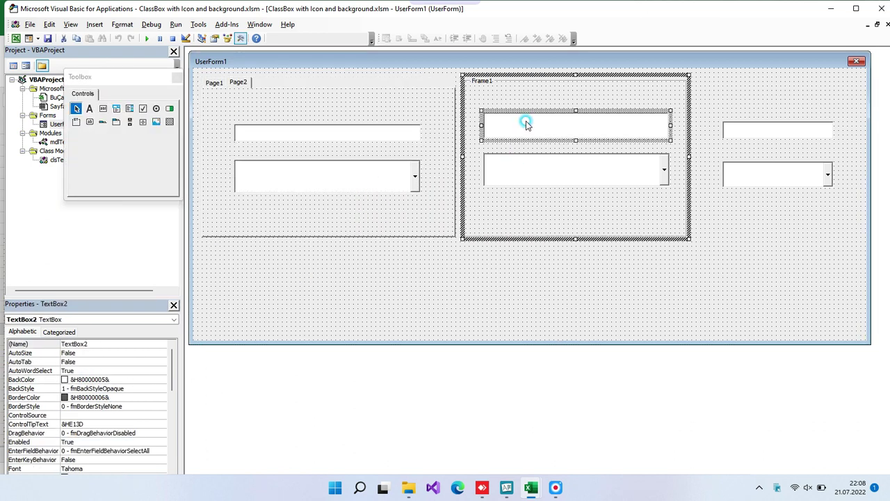
{"action": "left_click", "coordinate": [518, 165]}
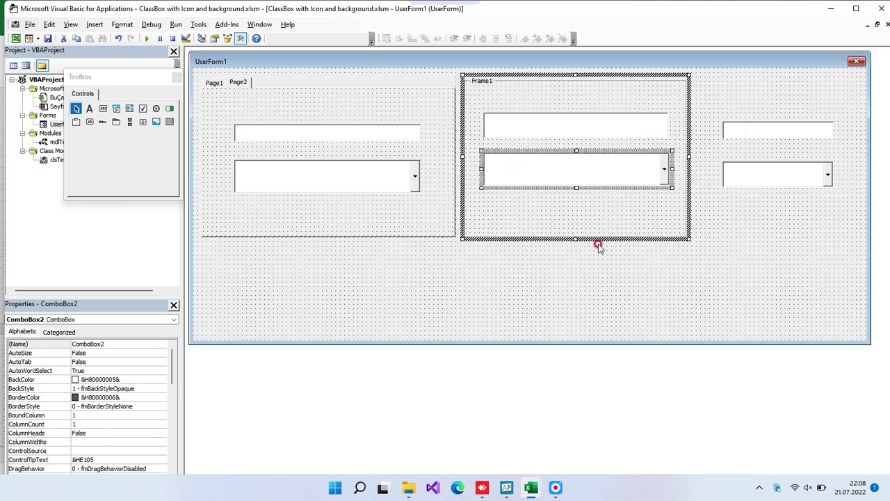
{"action": "left_click", "coordinate": [779, 135]}
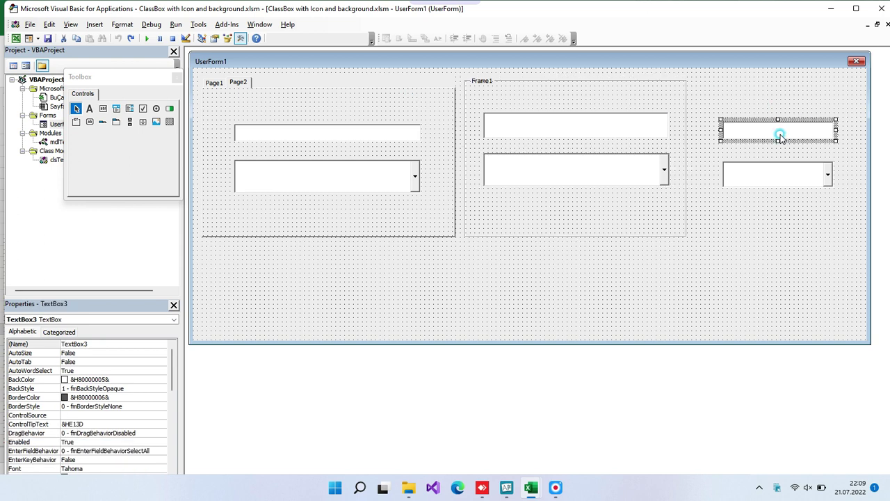
{"action": "left_click", "coordinate": [761, 171]}
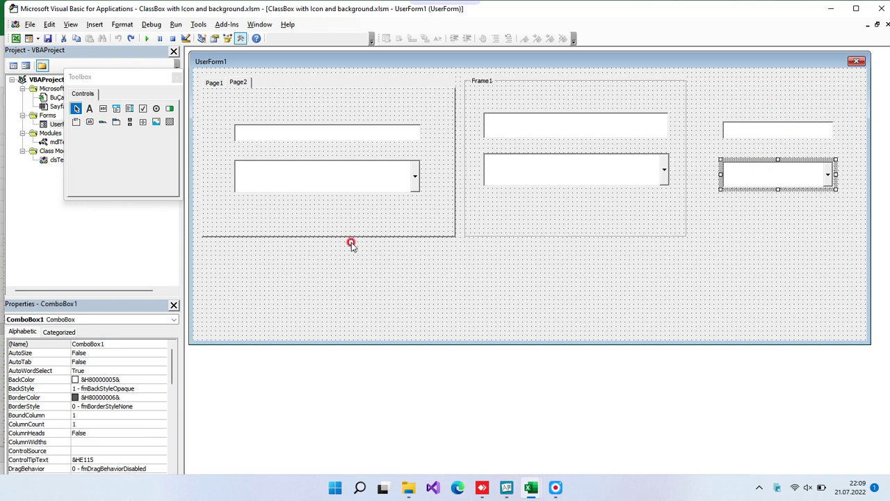
{"action": "left_click", "coordinate": [61, 333]}
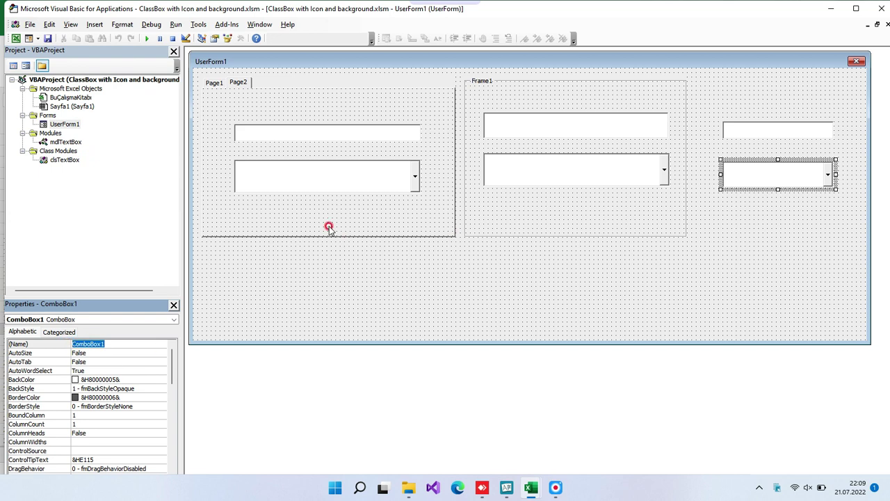
{"action": "left_click", "coordinate": [351, 278]}
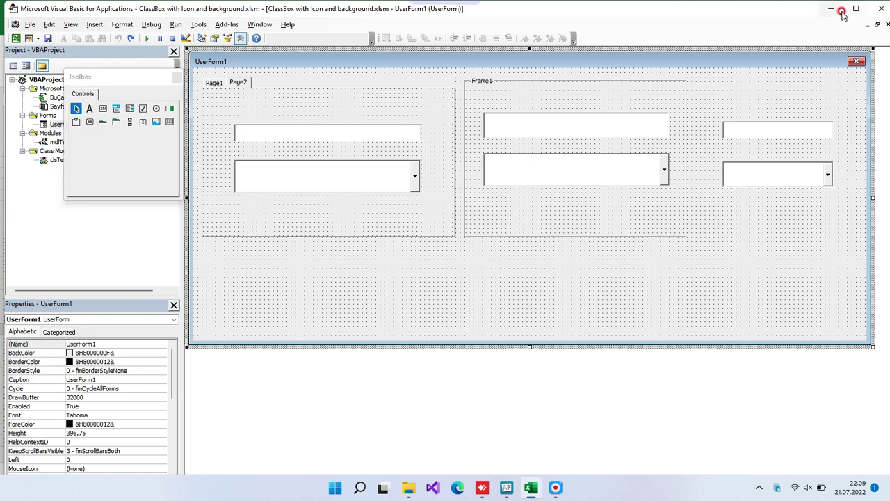
Step: Run UserForm1 from the worksheet and choose Three in the Page2 Settings combobox
{"action": "key", "text": "alt+F11"}
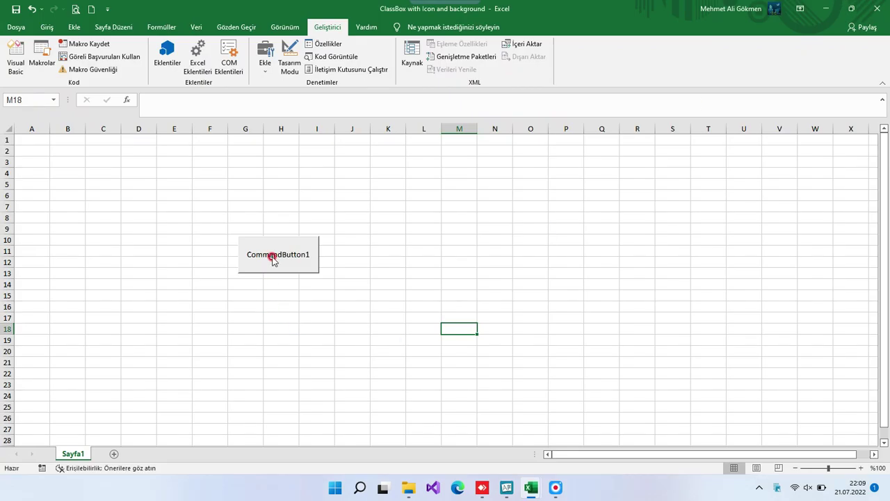
{"action": "left_click", "coordinate": [272, 256]}
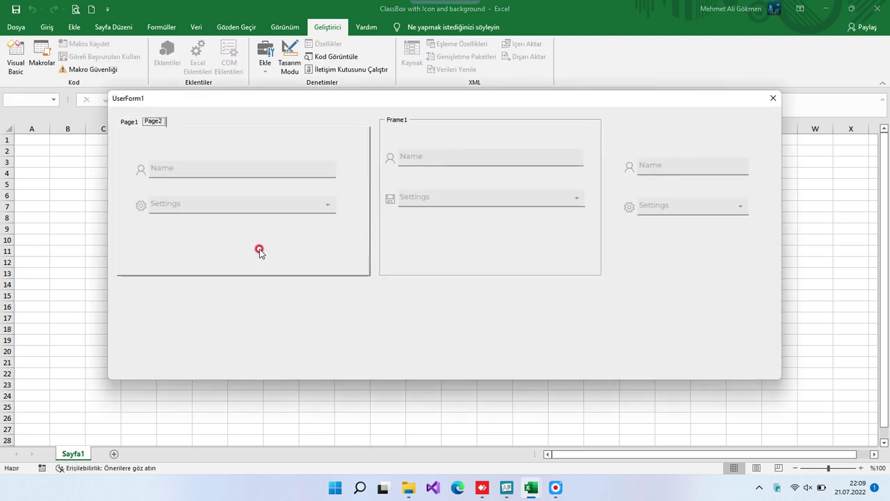
{"action": "left_click", "coordinate": [205, 166]}
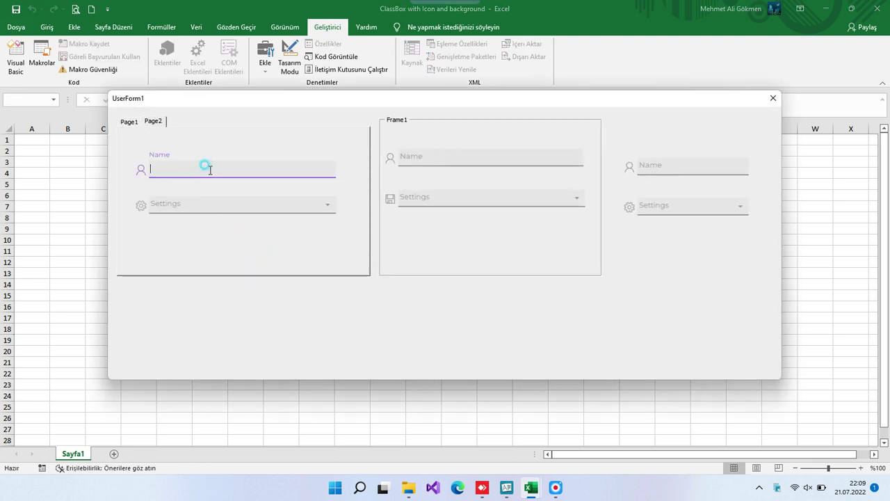
{"action": "left_click", "coordinate": [192, 202]}
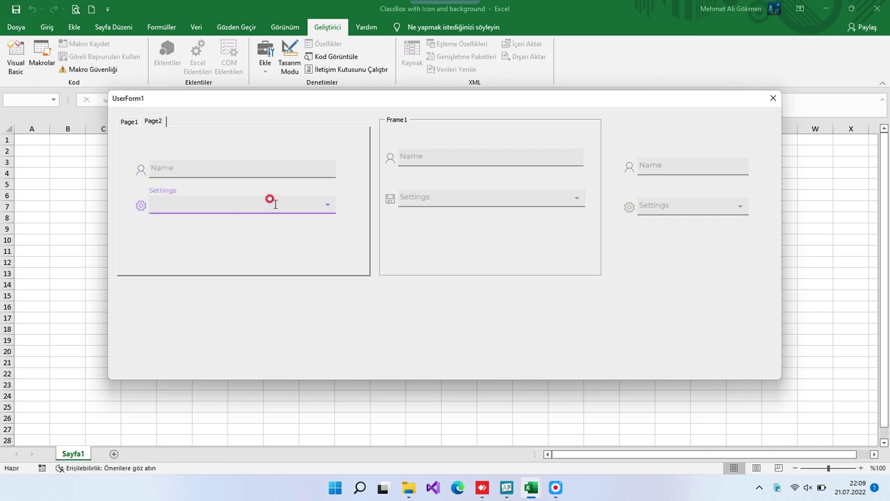
{"action": "left_click", "coordinate": [326, 207]}
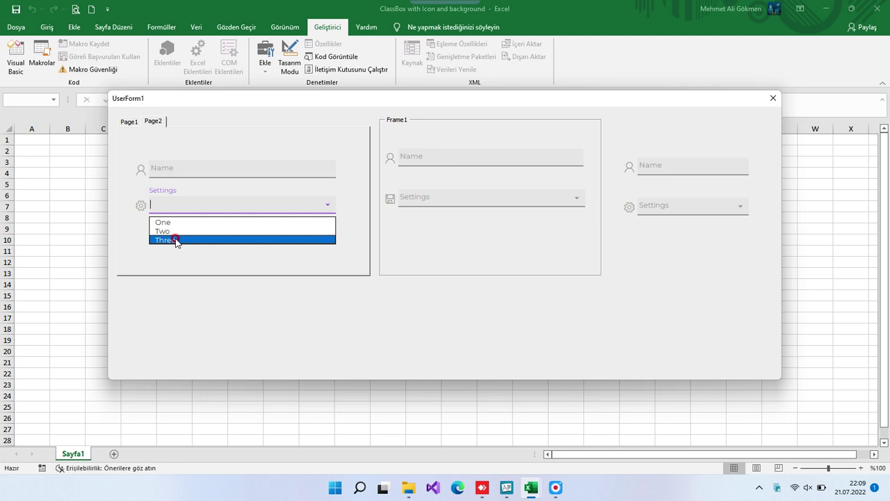
{"action": "left_click", "coordinate": [176, 240]}
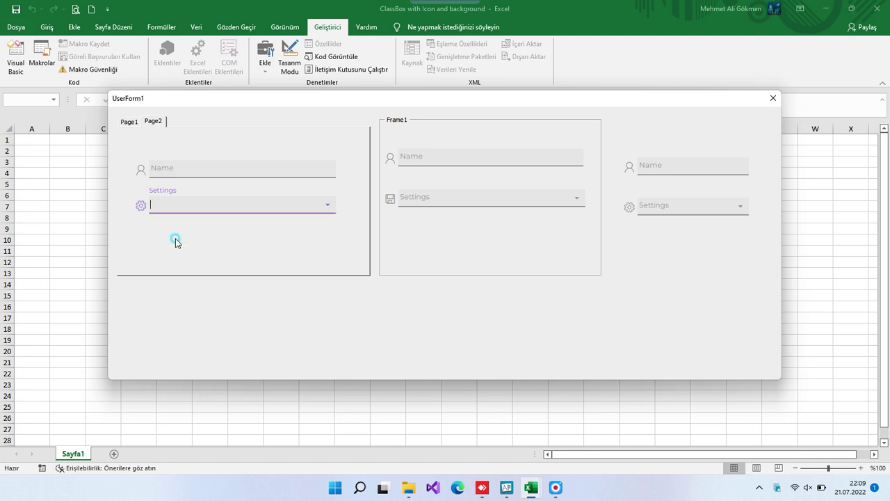
Step: Focus the Frame1 and right-hand Name and Settings fields to watch their labels float
{"action": "left_click", "coordinate": [445, 154]}
{"action": "left_click", "coordinate": [433, 194]}
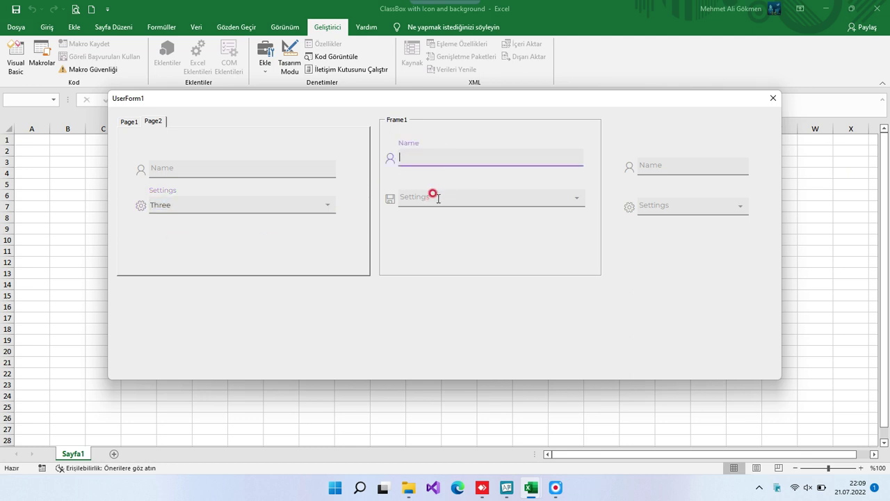
{"action": "left_click", "coordinate": [449, 155]}
{"action": "left_click", "coordinate": [652, 166]}
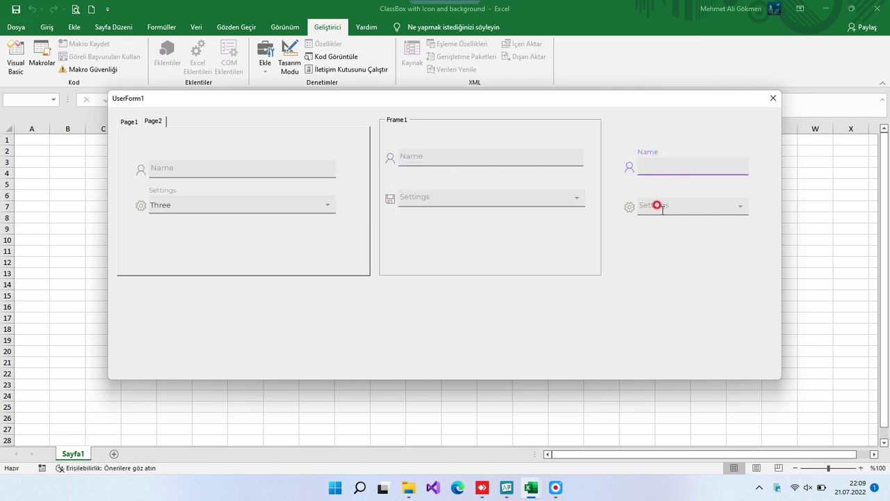
{"action": "left_click", "coordinate": [663, 205]}
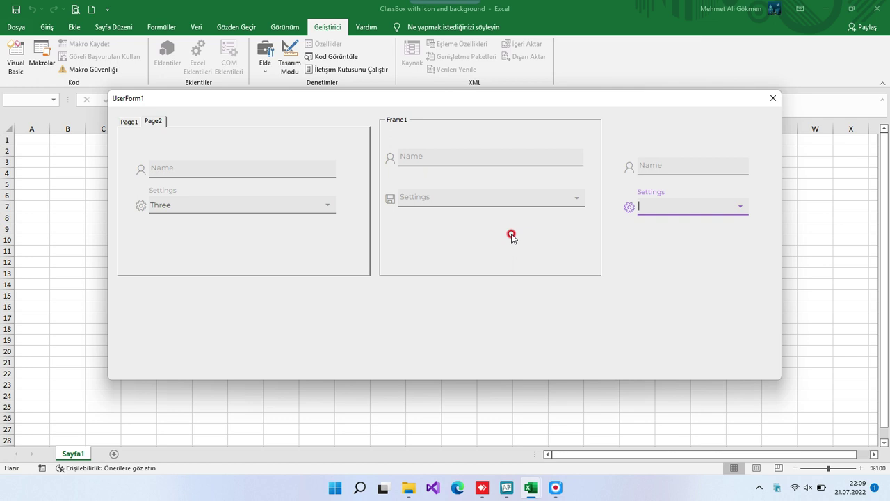
Step: Toggle focus on and off the fields, ending in the Page2 Name field to enter a name
{"action": "left_click", "coordinate": [283, 160]}
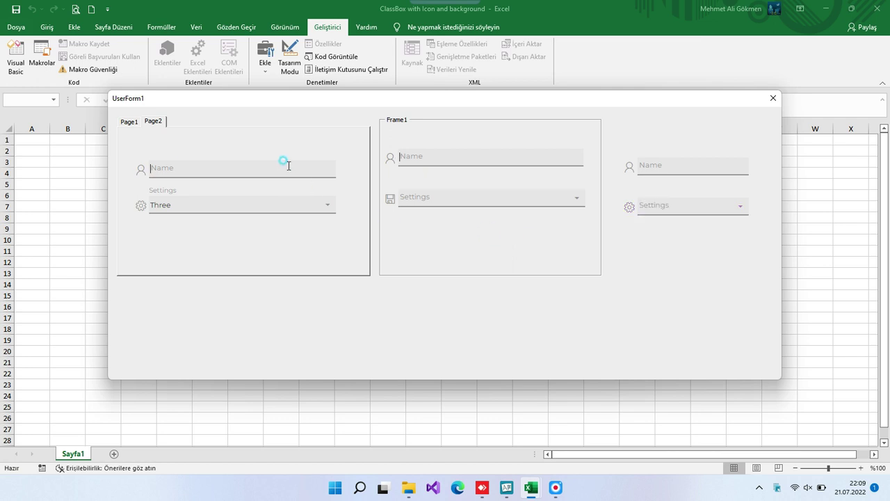
{"action": "left_click", "coordinate": [355, 308]}
{"action": "left_click", "coordinate": [385, 203]}
{"action": "left_click", "coordinate": [315, 231]}
{"action": "left_click", "coordinate": [688, 164]}
{"action": "left_click", "coordinate": [572, 261]}
{"action": "left_click", "coordinate": [655, 204]}
{"action": "left_click", "coordinate": [652, 251]}
{"action": "left_click", "coordinate": [194, 168]}
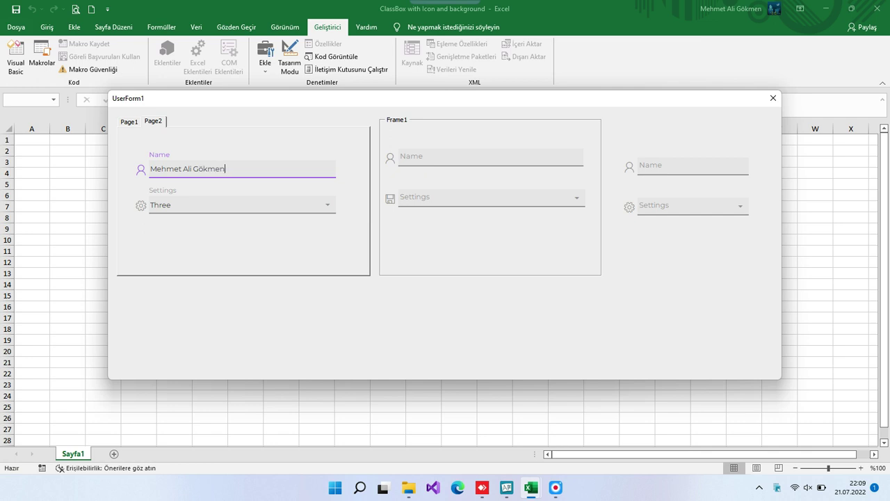
Step: Cycle focus through the Frame1 and right-hand Name and Settings fields using Tab and clicks
{"action": "left_click", "coordinate": [435, 160]}
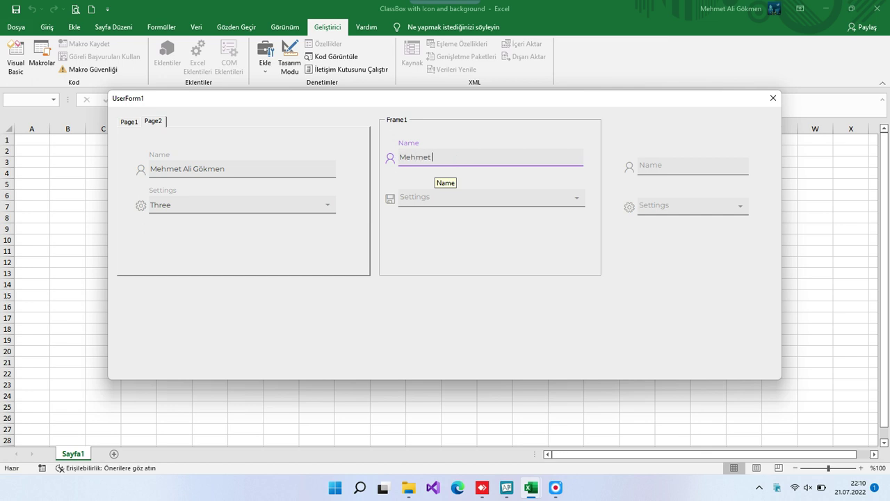
{"action": "key", "text": "Tab"}
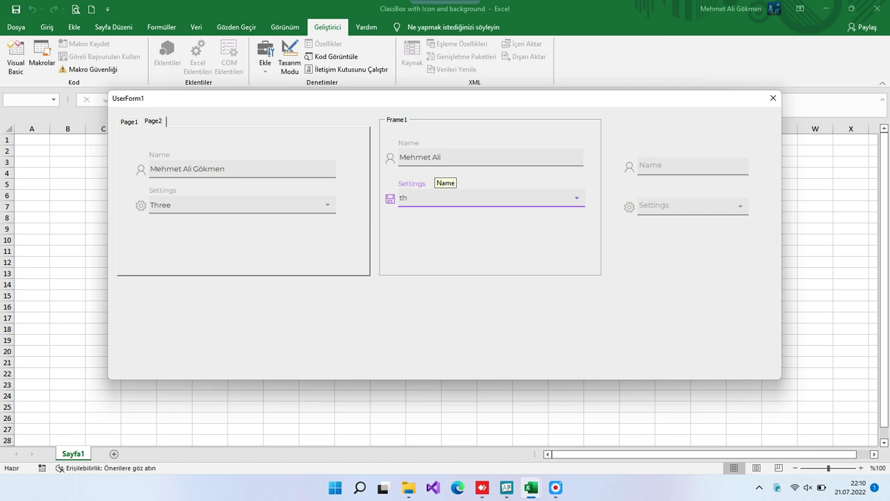
{"action": "left_click", "coordinate": [641, 205]}
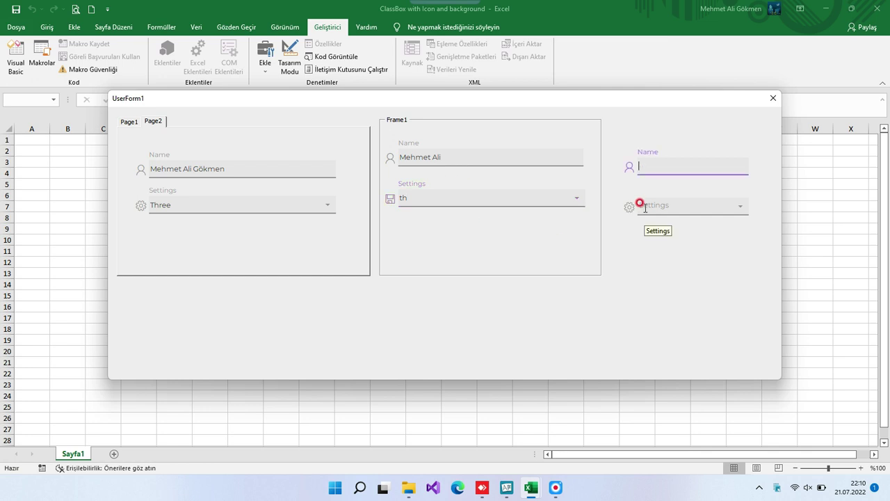
{"action": "key", "text": "Tab"}
{"action": "key", "text": "Tab"}
{"action": "key", "text": "Tab"}
{"action": "key", "text": "Tab"}
{"action": "key", "text": "Tab"}
{"action": "key", "text": "Tab"}
{"action": "key", "text": "Tab"}
{"action": "key", "text": "Tab"}
{"action": "key", "text": "Tab"}
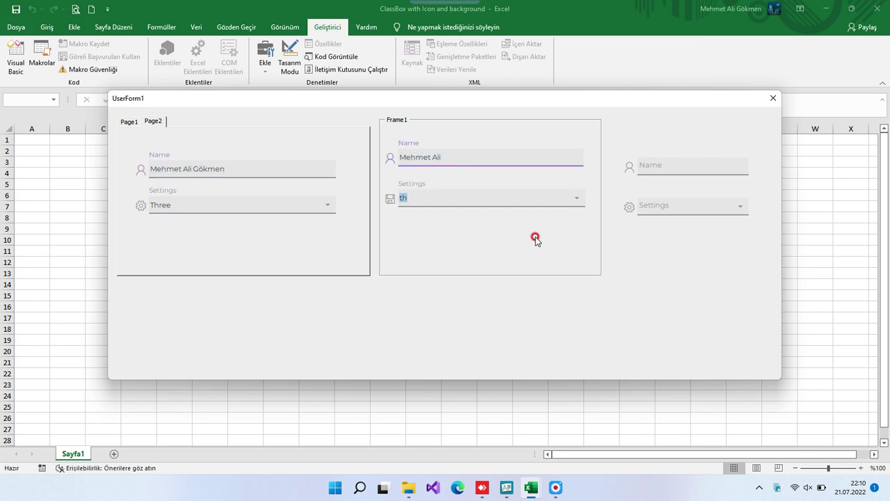
{"action": "key", "text": "Tab"}
{"action": "key", "text": "Tab"}
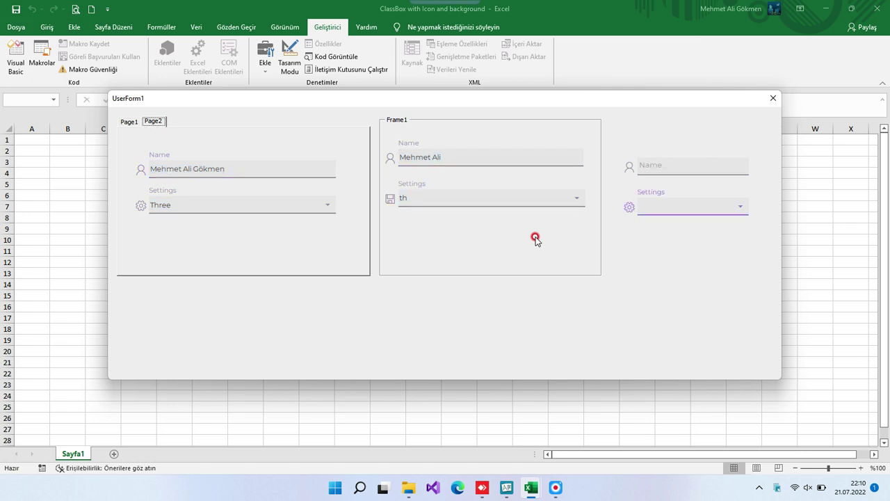
{"action": "key", "text": "Tab"}
{"action": "key", "text": "Tab"}
{"action": "key", "text": "Tab"}
{"action": "key", "text": "Tab"}
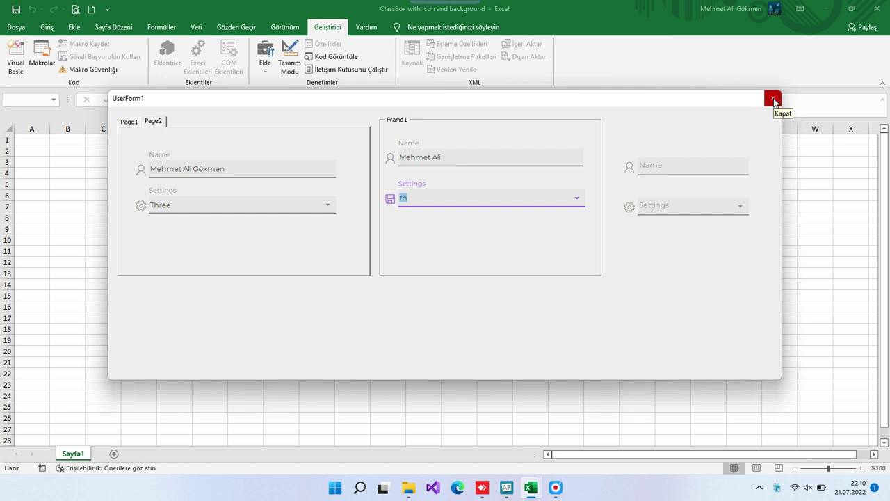
{"action": "left_click", "coordinate": [677, 167]}
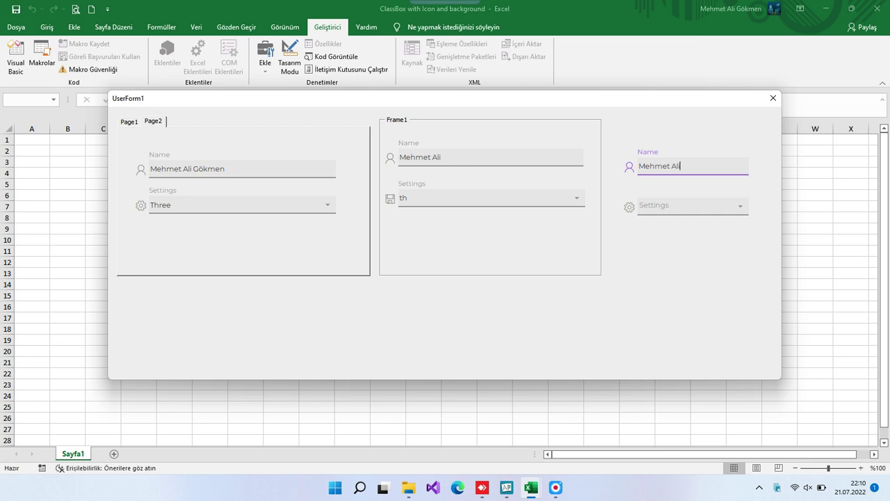
{"action": "key", "text": "Tab"}
Step: Click off the fields onto empty form space and close the running UserForm1
{"action": "left_click", "coordinate": [721, 230]}
{"action": "left_click", "coordinate": [771, 105]}
{"action": "left_click", "coordinate": [774, 100]}
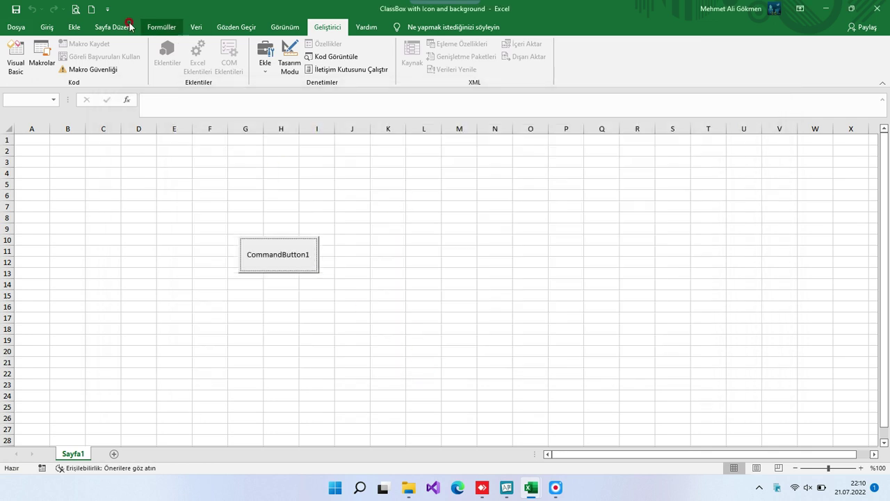
Step: Create a new blank workbook and save it to the Desktop as macro-enabled 'Input Anim Class Text'
{"action": "left_click", "coordinate": [91, 8]}
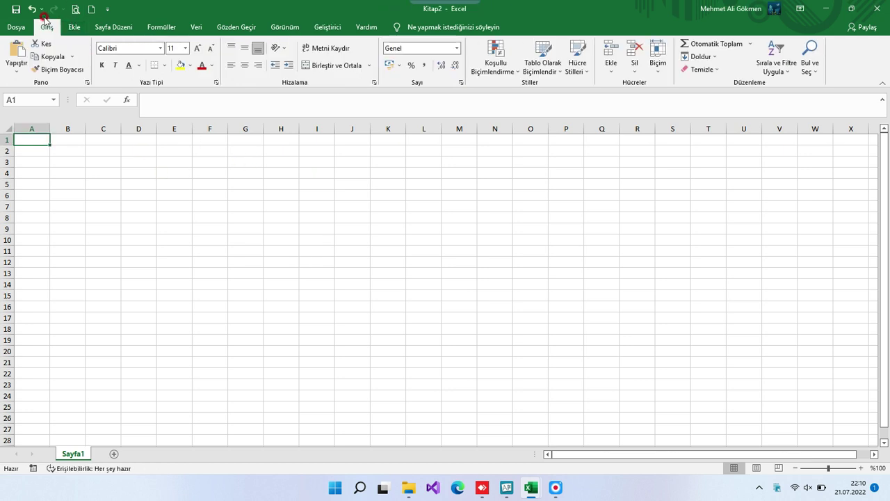
{"action": "left_click", "coordinate": [14, 10]}
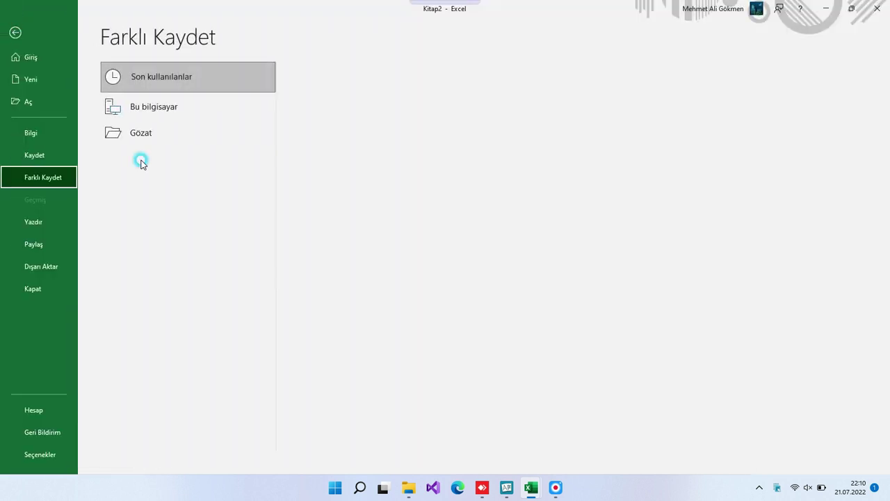
{"action": "left_click", "coordinate": [130, 139]}
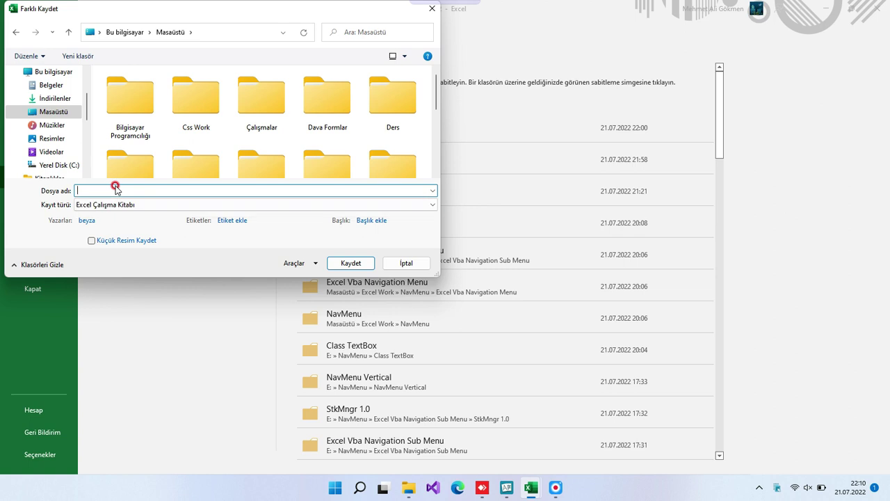
{"action": "type", "text": "Input Anim"}
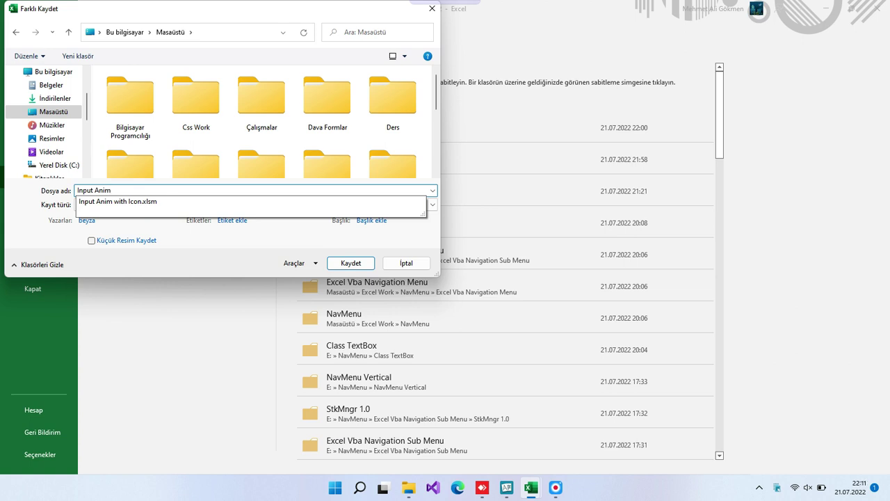
{"action": "left_click", "coordinate": [115, 189]}
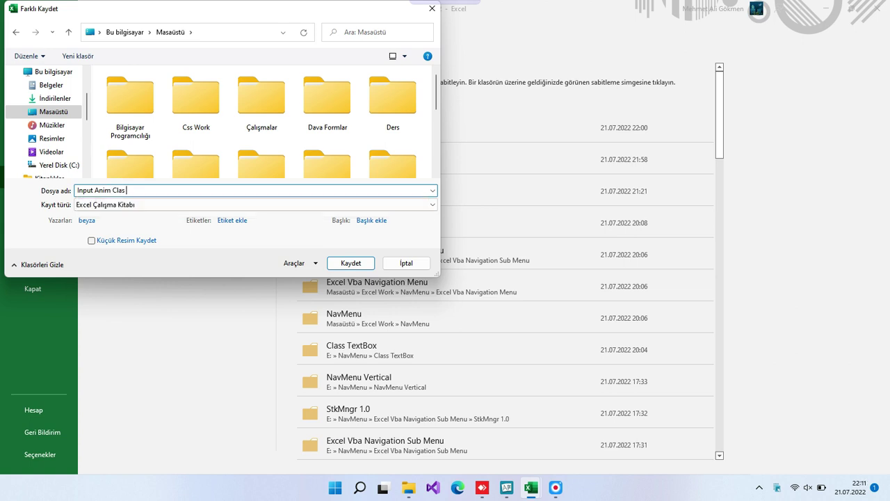
{"action": "type", "text": "s Tex"}
{"action": "type", "text": "t"}
{"action": "left_click", "coordinate": [135, 204]}
{"action": "left_click", "coordinate": [127, 223]}
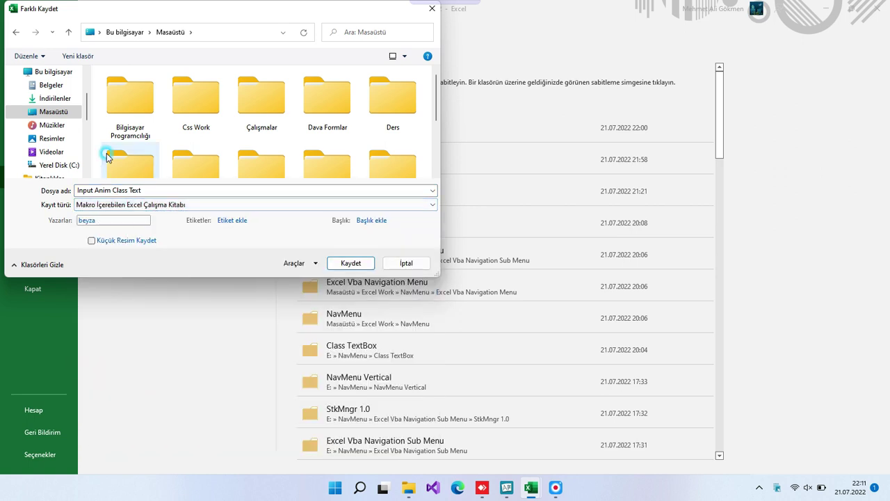
{"action": "left_click", "coordinate": [345, 263]}
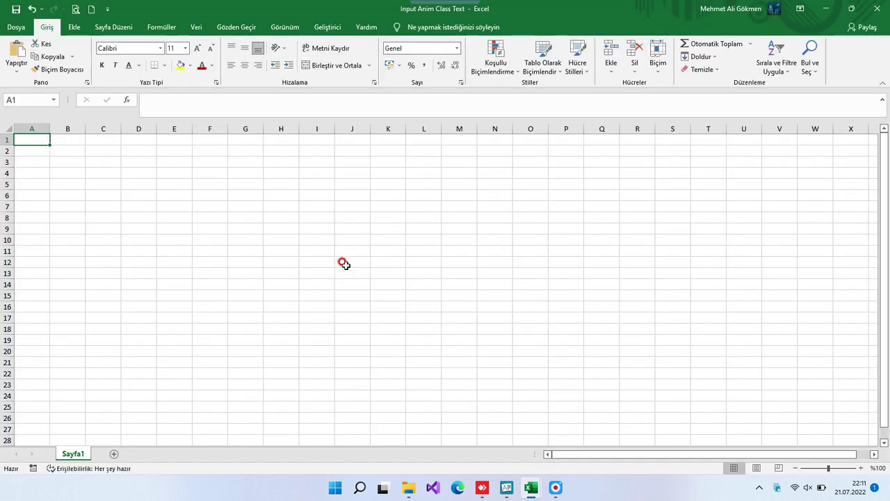
Step: From the Developer tab's View Code, insert a new UserForm and close the Toolbox
{"action": "left_click", "coordinate": [328, 27]}
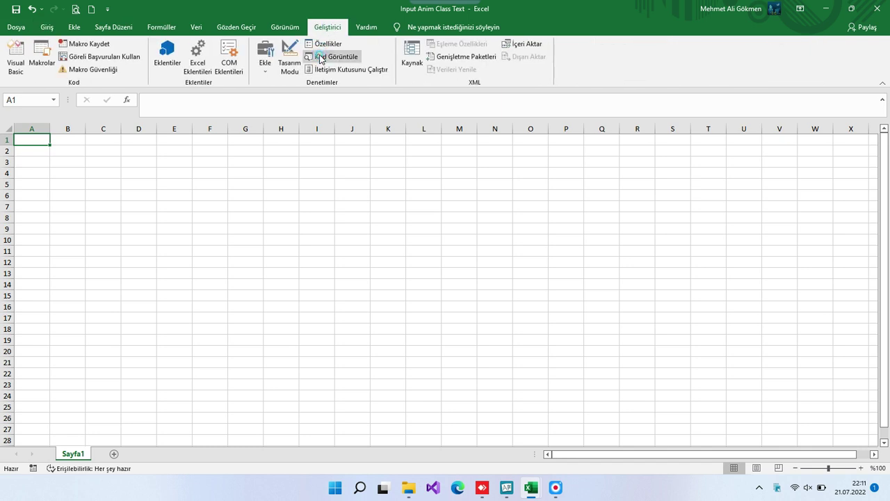
{"action": "left_click", "coordinate": [320, 56]}
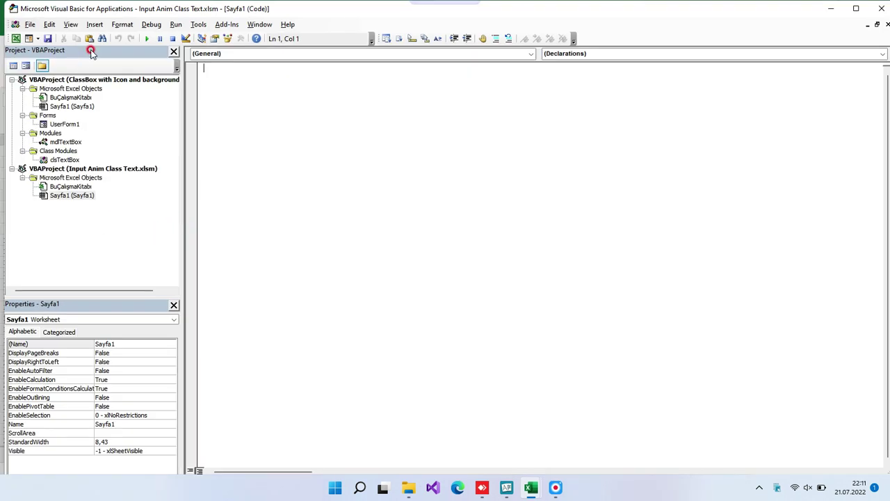
{"action": "left_click", "coordinate": [95, 25]}
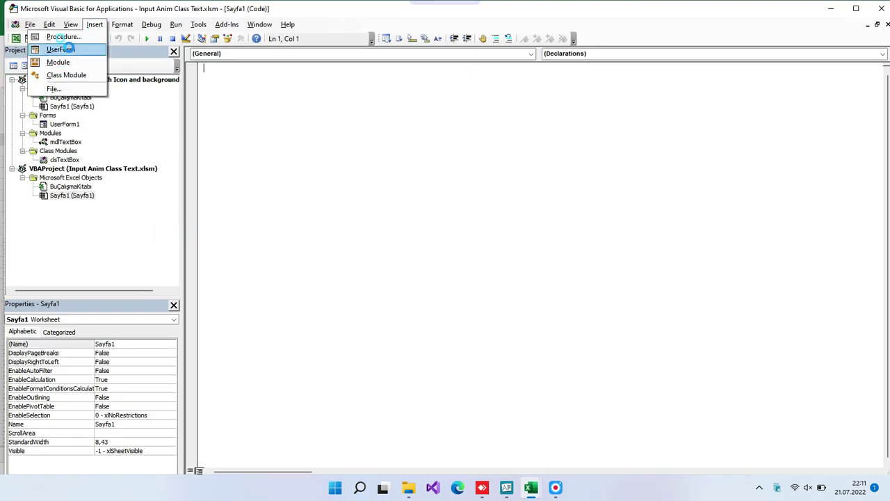
{"action": "left_click", "coordinate": [61, 49]}
{"action": "left_click", "coordinate": [176, 78]}
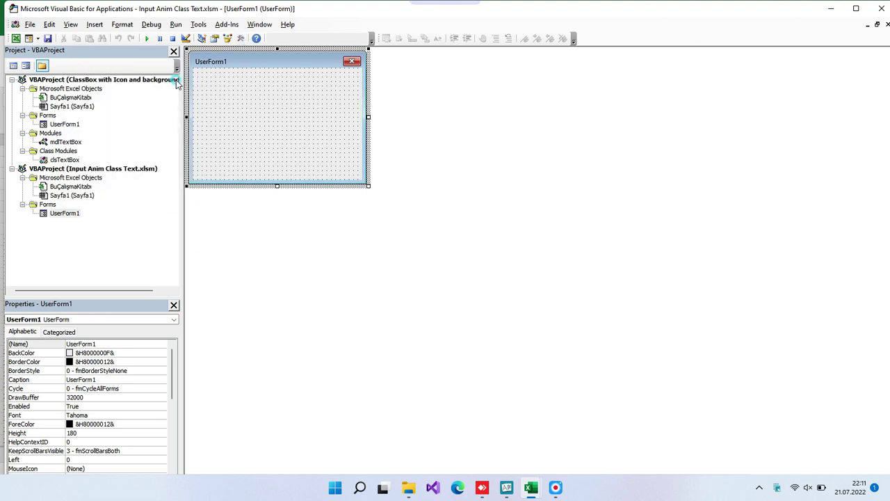
Step: Drag the corner handle to enlarge UserForm1 to a height of 297
{"action": "left_click_drag", "start_coordinate": [366, 183], "coordinate": [525, 203]}
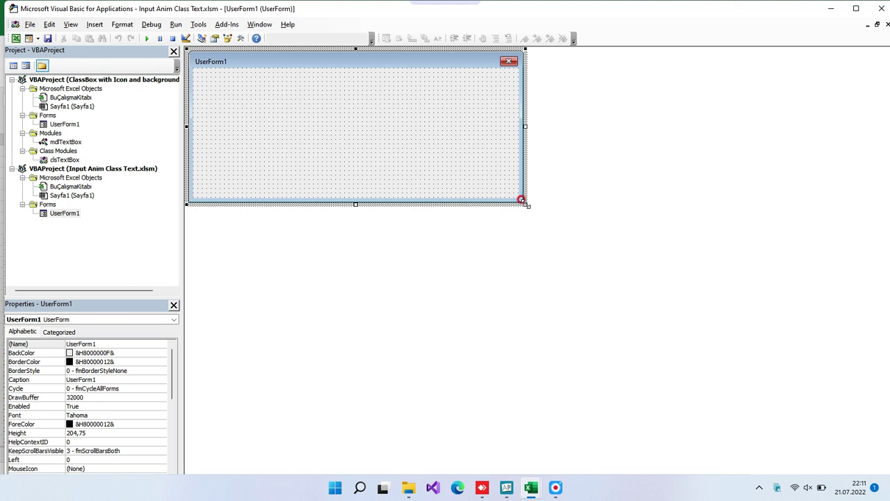
{"action": "left_click_drag", "start_coordinate": [525, 203], "coordinate": [765, 270]}
{"action": "left_click", "coordinate": [274, 186]}
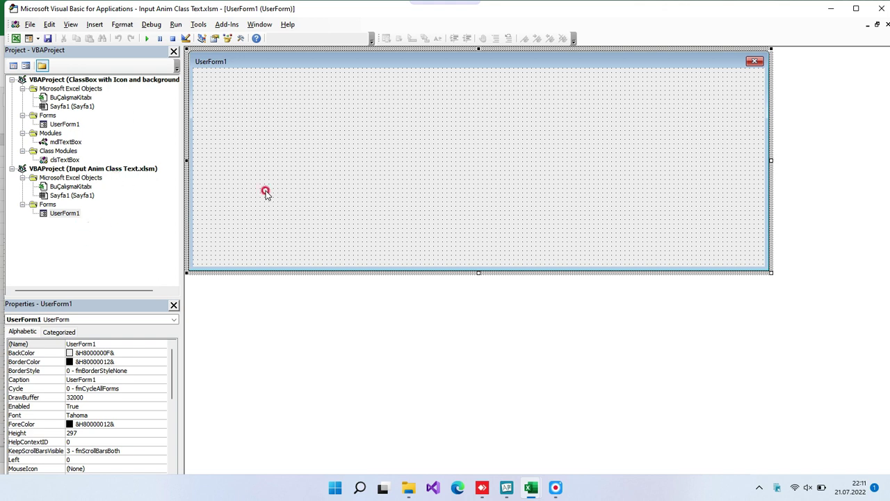
Step: Open the clsTextBox module under Class Modules and scroll down through its entire code
{"action": "double_click", "coordinate": [65, 159]}
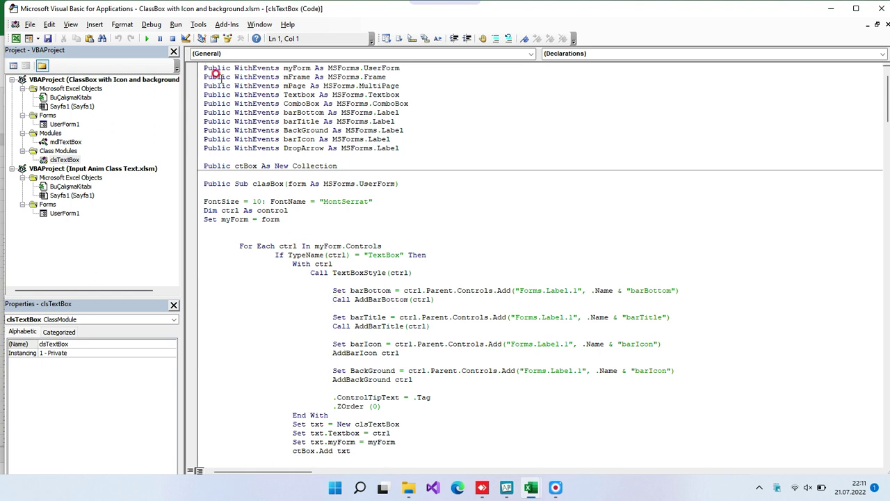
{"action": "scroll", "coordinate": [283, 214], "scroll_direction": "down", "scroll_amount": 2}
{"action": "scroll", "coordinate": [283, 213], "scroll_direction": "down", "scroll_amount": 3}
{"action": "scroll", "coordinate": [281, 214], "scroll_direction": "down", "scroll_amount": 1}
{"action": "scroll", "coordinate": [281, 214], "scroll_direction": "down", "scroll_amount": 2}
{"action": "scroll", "coordinate": [281, 214], "scroll_direction": "down", "scroll_amount": 2}
{"action": "scroll", "coordinate": [281, 215], "scroll_direction": "down", "scroll_amount": 1}
{"action": "scroll", "coordinate": [281, 214], "scroll_direction": "down", "scroll_amount": 1}
{"action": "scroll", "coordinate": [281, 214], "scroll_direction": "down", "scroll_amount": 1}
{"action": "scroll", "coordinate": [281, 214], "scroll_direction": "down", "scroll_amount": 2}
{"action": "scroll", "coordinate": [281, 214], "scroll_direction": "down", "scroll_amount": 1}
{"action": "scroll", "coordinate": [281, 214], "scroll_direction": "down", "scroll_amount": 2}
{"action": "scroll", "coordinate": [281, 214], "scroll_direction": "down", "scroll_amount": 2}
{"action": "scroll", "coordinate": [281, 214], "scroll_direction": "down", "scroll_amount": 1}
{"action": "scroll", "coordinate": [281, 214], "scroll_direction": "down", "scroll_amount": 2}
{"action": "scroll", "coordinate": [281, 214], "scroll_direction": "down", "scroll_amount": 1}
{"action": "scroll", "coordinate": [281, 214], "scroll_direction": "down", "scroll_amount": 2}
{"action": "scroll", "coordinate": [281, 215], "scroll_direction": "down", "scroll_amount": 1}
{"action": "scroll", "coordinate": [281, 214], "scroll_direction": "down", "scroll_amount": 1}
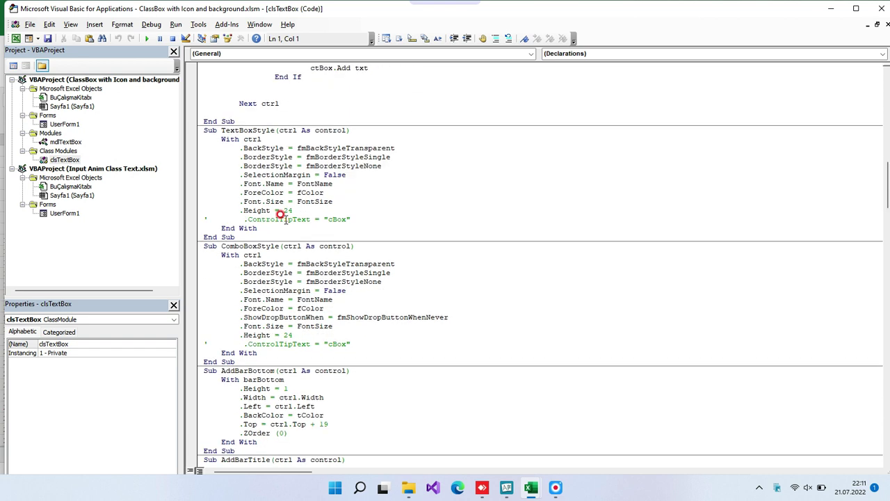
{"action": "scroll", "coordinate": [281, 215], "scroll_direction": "down", "scroll_amount": 2}
{"action": "scroll", "coordinate": [281, 214], "scroll_direction": "down", "scroll_amount": 2}
{"action": "scroll", "coordinate": [281, 214], "scroll_direction": "down", "scroll_amount": 1}
{"action": "scroll", "coordinate": [281, 214], "scroll_direction": "down", "scroll_amount": 1}
{"action": "scroll", "coordinate": [281, 214], "scroll_direction": "down", "scroll_amount": 1}
{"action": "scroll", "coordinate": [281, 214], "scroll_direction": "down", "scroll_amount": 1}
{"action": "scroll", "coordinate": [281, 214], "scroll_direction": "down", "scroll_amount": 1}
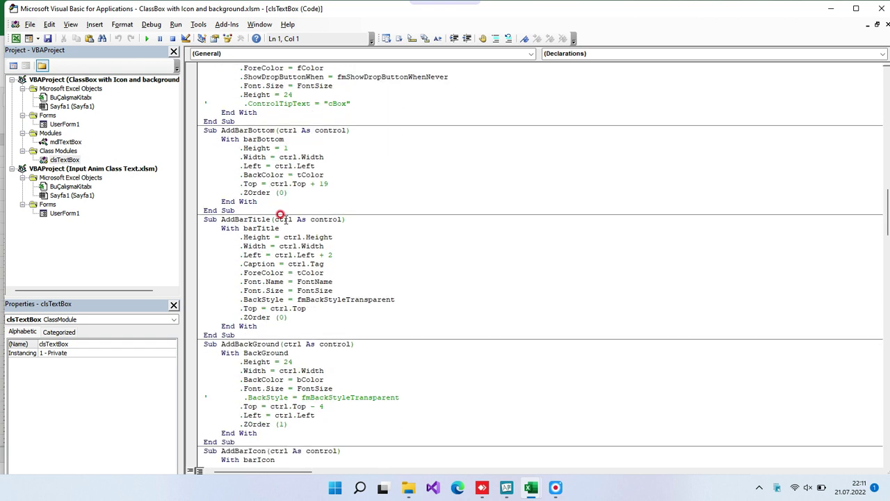
{"action": "scroll", "coordinate": [281, 214], "scroll_direction": "down", "scroll_amount": 1}
{"action": "scroll", "coordinate": [281, 214], "scroll_direction": "down", "scroll_amount": 1}
{"action": "scroll", "coordinate": [281, 214], "scroll_direction": "down", "scroll_amount": 2}
{"action": "scroll", "coordinate": [281, 214], "scroll_direction": "down", "scroll_amount": 1}
{"action": "scroll", "coordinate": [281, 214], "scroll_direction": "down", "scroll_amount": 1}
{"action": "scroll", "coordinate": [281, 214], "scroll_direction": "down", "scroll_amount": 1}
{"action": "scroll", "coordinate": [281, 214], "scroll_direction": "down", "scroll_amount": 1}
{"action": "scroll", "coordinate": [281, 214], "scroll_direction": "down", "scroll_amount": 2}
{"action": "scroll", "coordinate": [281, 214], "scroll_direction": "down", "scroll_amount": 1}
{"action": "scroll", "coordinate": [280, 215], "scroll_direction": "down", "scroll_amount": 1}
{"action": "scroll", "coordinate": [281, 214], "scroll_direction": "down", "scroll_amount": 1}
{"action": "scroll", "coordinate": [281, 214], "scroll_direction": "down", "scroll_amount": 2}
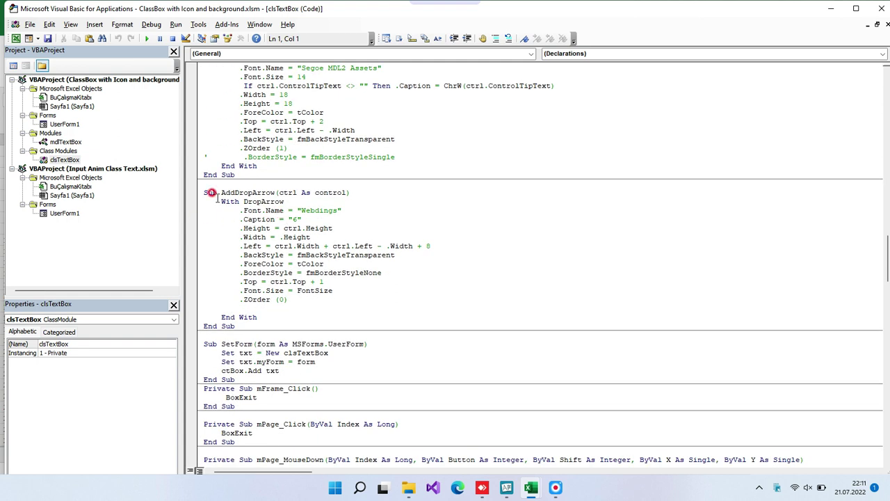
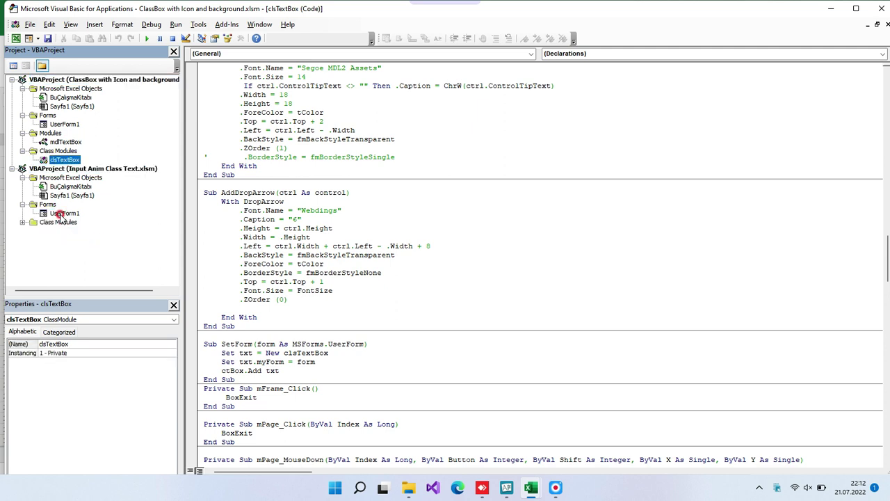
Step: In mdlTextBox, review the TxtColor comments for ForeColor, Enter, title/bottom line and background colours
{"action": "double_click", "coordinate": [67, 142]}
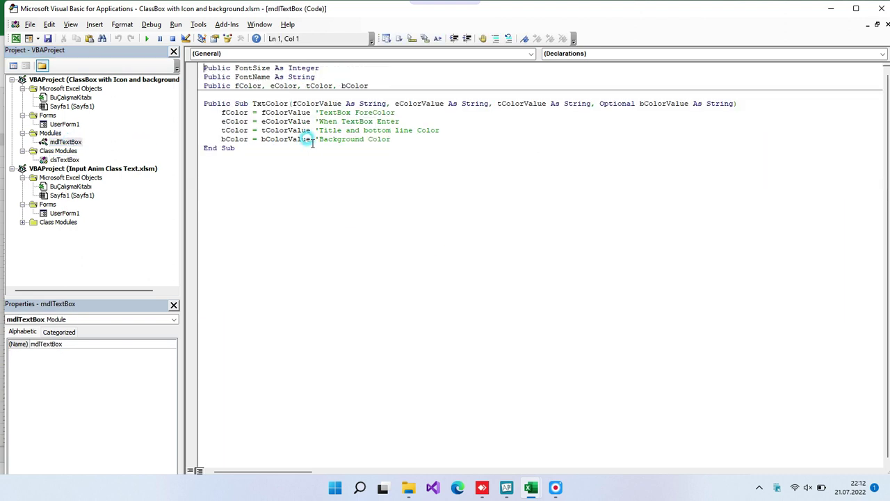
{"action": "left_click", "coordinate": [266, 103]}
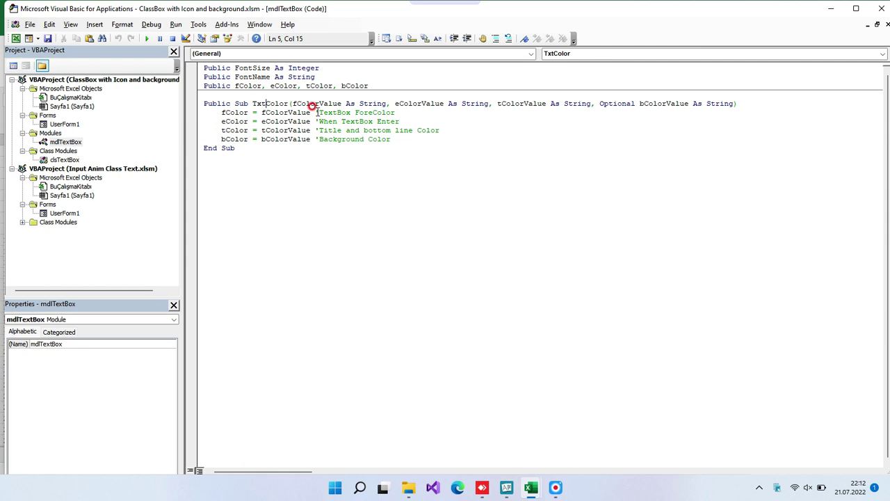
{"action": "left_click_drag", "start_coordinate": [317, 112], "coordinate": [398, 112]}
{"action": "left_click_drag", "start_coordinate": [317, 122], "coordinate": [403, 121]}
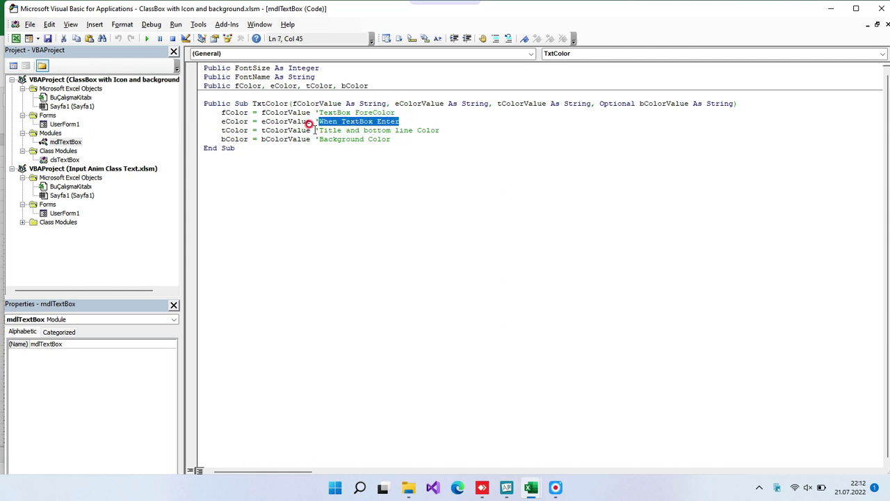
{"action": "left_click_drag", "start_coordinate": [316, 130], "coordinate": [444, 130]}
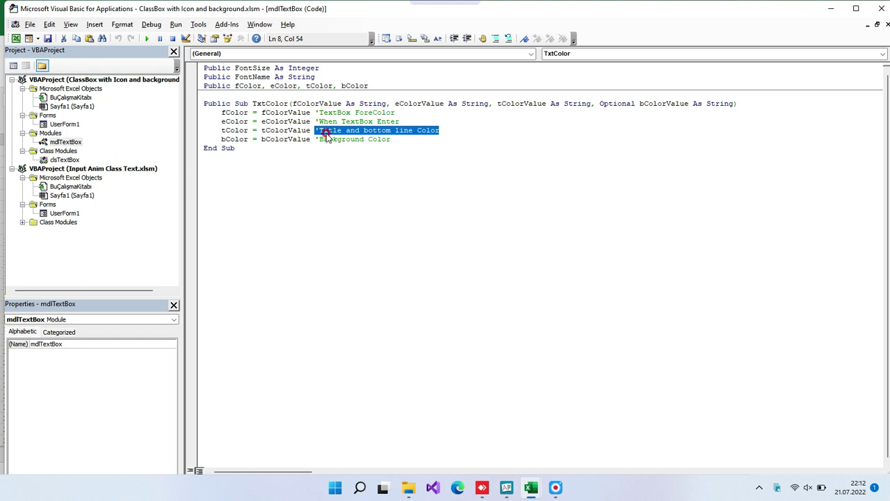
{"action": "left_click_drag", "start_coordinate": [316, 139], "coordinate": [393, 139]}
{"action": "left_click", "coordinate": [253, 103]}
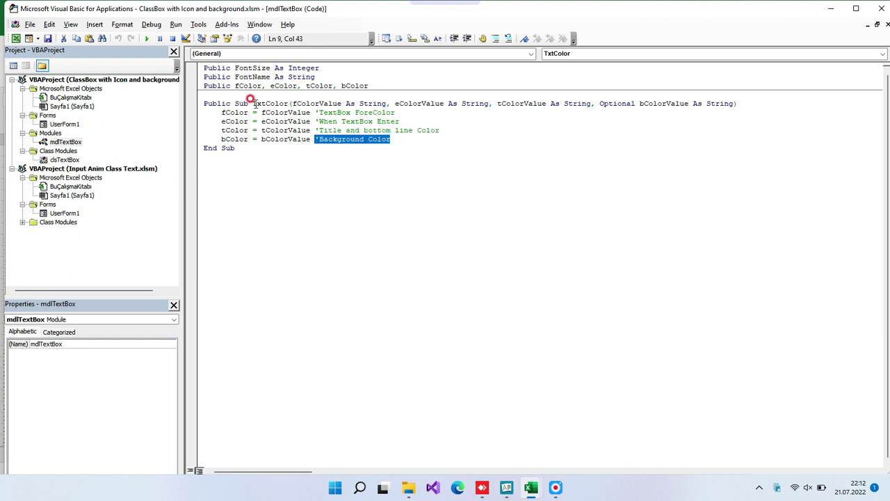
Step: Copy mdlTextBox into the Input Anim Class Text project and open its blank UserForm1 design
{"action": "left_click", "coordinate": [61, 143]}
{"action": "left_click", "coordinate": [55, 168]}
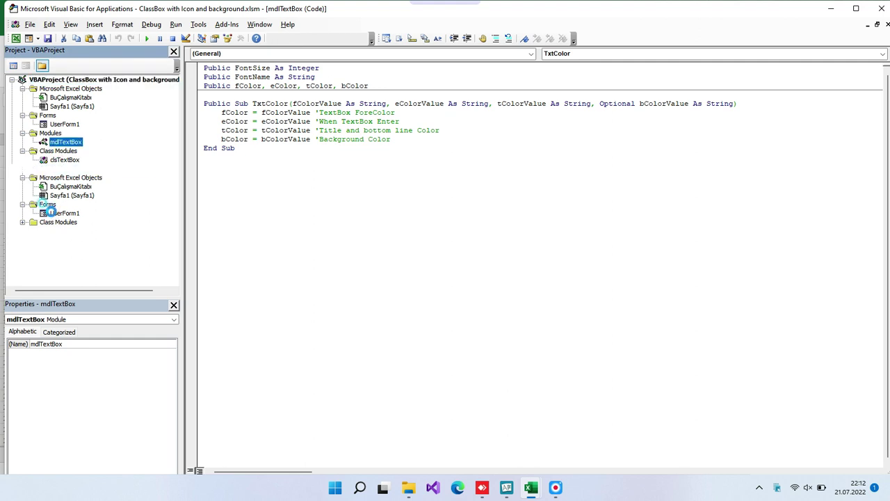
{"action": "left_click", "coordinate": [50, 221]}
{"action": "left_click", "coordinate": [61, 239]}
{"action": "double_click", "coordinate": [61, 241]}
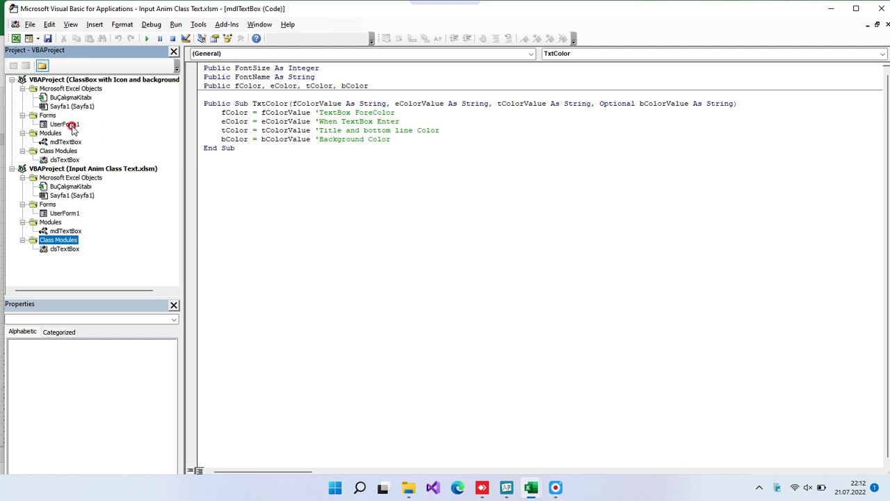
{"action": "double_click", "coordinate": [61, 213]}
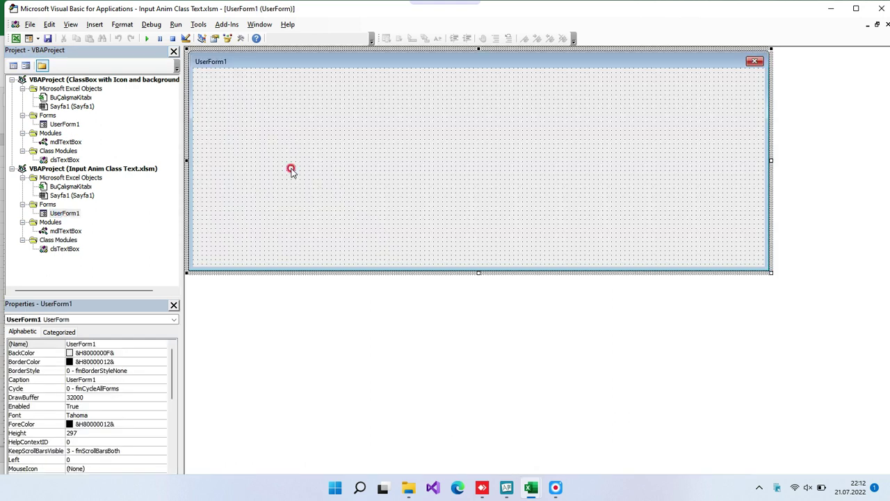
Step: Draw a text box and a combo box below it on UserForm1 from the Toolbox
{"action": "left_click", "coordinate": [74, 25]}
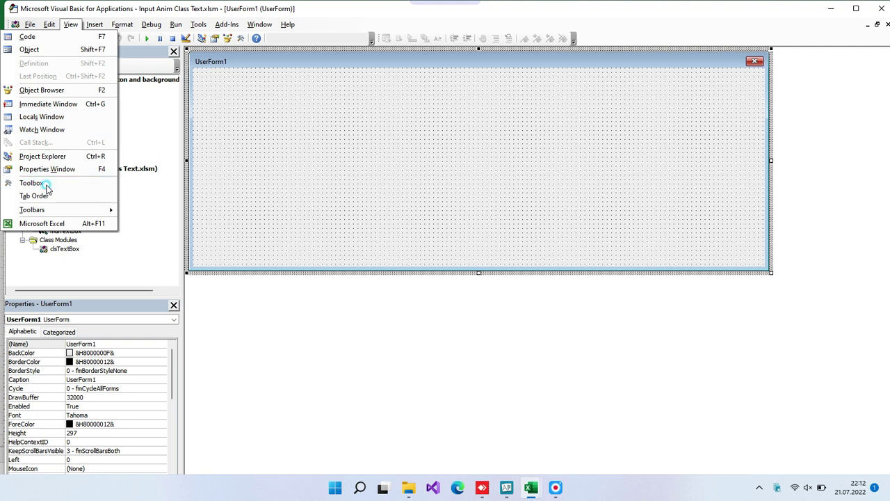
{"action": "left_click", "coordinate": [47, 184]}
{"action": "left_click", "coordinate": [102, 109]}
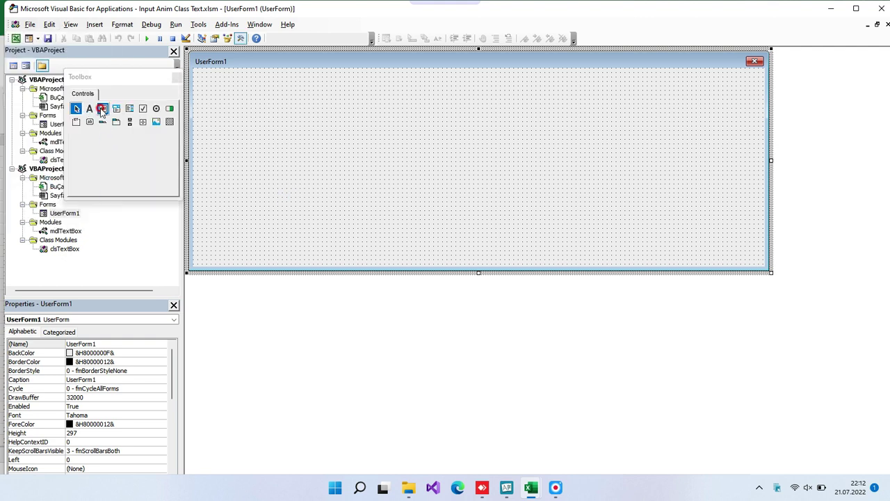
{"action": "left_click_drag", "start_coordinate": [220, 108], "coordinate": [337, 131]}
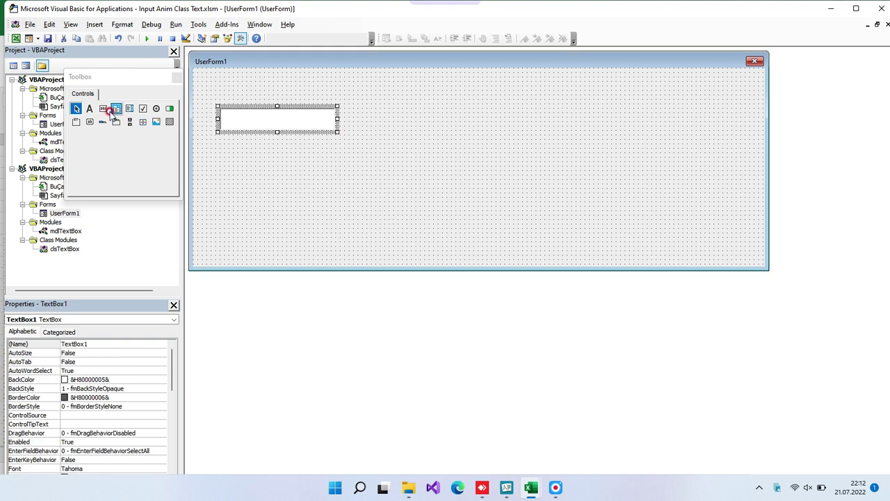
{"action": "left_click", "coordinate": [115, 109]}
{"action": "left_click_drag", "start_coordinate": [216, 144], "coordinate": [341, 184]}
Step: Set TextBox1's Tag property to Name
{"action": "left_click", "coordinate": [286, 137]}
{"action": "left_click", "coordinate": [281, 120]}
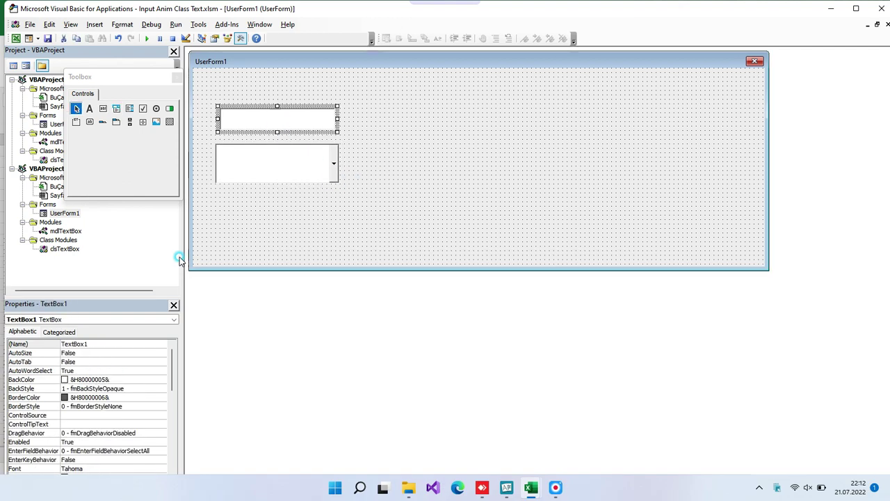
{"action": "scroll", "coordinate": [91, 408], "scroll_direction": "down", "scroll_amount": 2}
{"action": "scroll", "coordinate": [86, 417], "scroll_direction": "down", "scroll_amount": 2}
{"action": "scroll", "coordinate": [85, 419], "scroll_direction": "down", "scroll_amount": 2}
{"action": "left_click", "coordinate": [66, 432]}
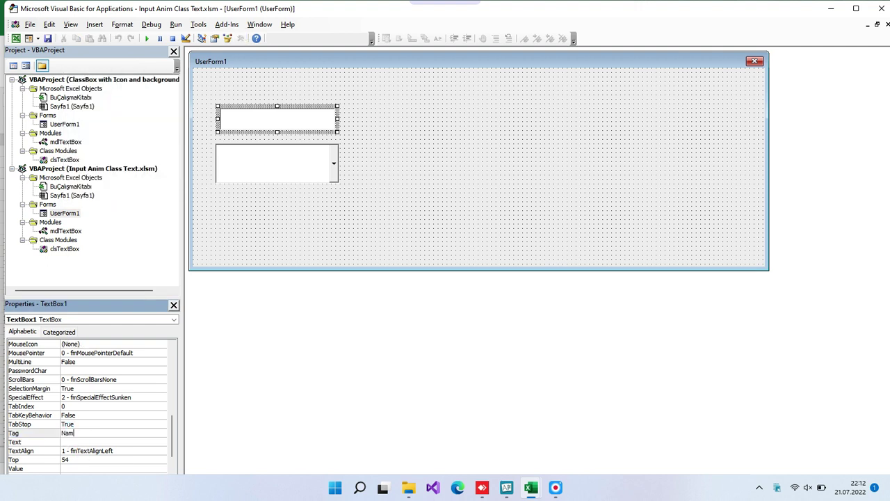
Step: Set ComboBox1's Tag property to Job and confirm the value
{"action": "left_click", "coordinate": [286, 170]}
{"action": "scroll", "coordinate": [134, 429], "scroll_direction": "down", "scroll_amount": 1}
{"action": "scroll", "coordinate": [111, 418], "scroll_direction": "down", "scroll_amount": 2}
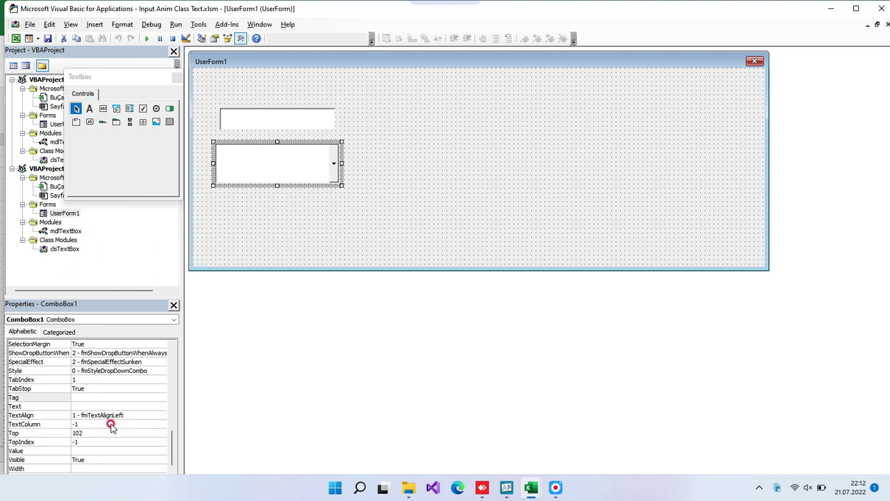
{"action": "left_click", "coordinate": [81, 451]}
{"action": "left_click", "coordinate": [80, 434]}
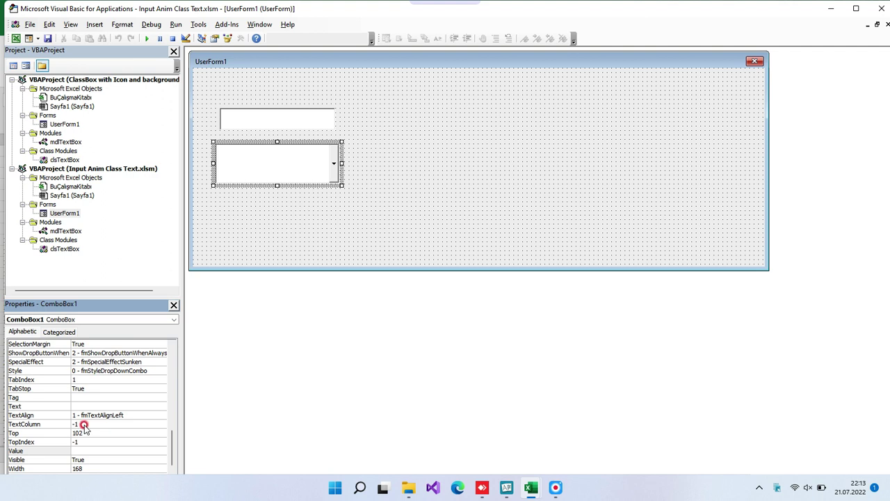
{"action": "left_click", "coordinate": [88, 396]}
{"action": "type", "text": "Job"}
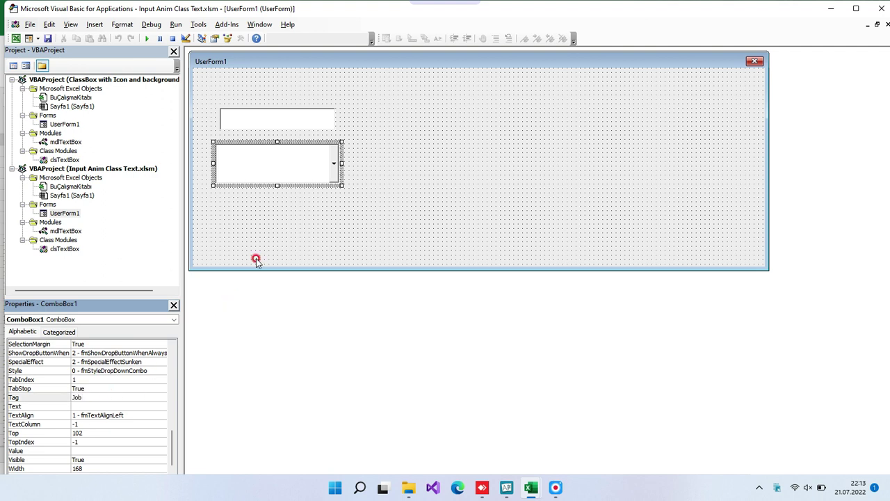
{"action": "left_click", "coordinate": [281, 205]}
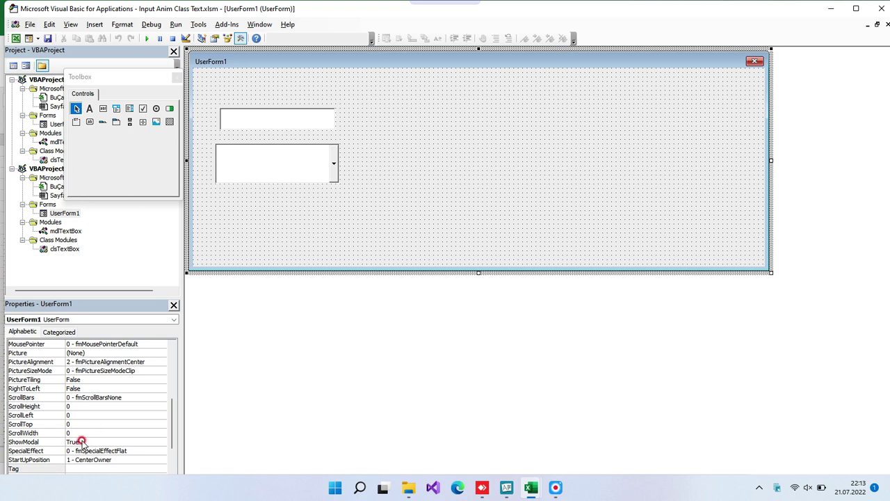
{"action": "left_click", "coordinate": [265, 175]}
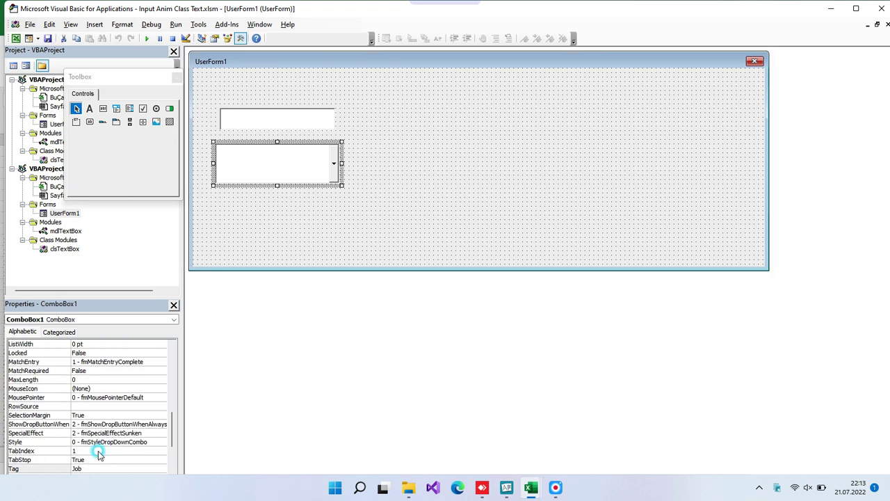
{"action": "left_click", "coordinate": [78, 467]}
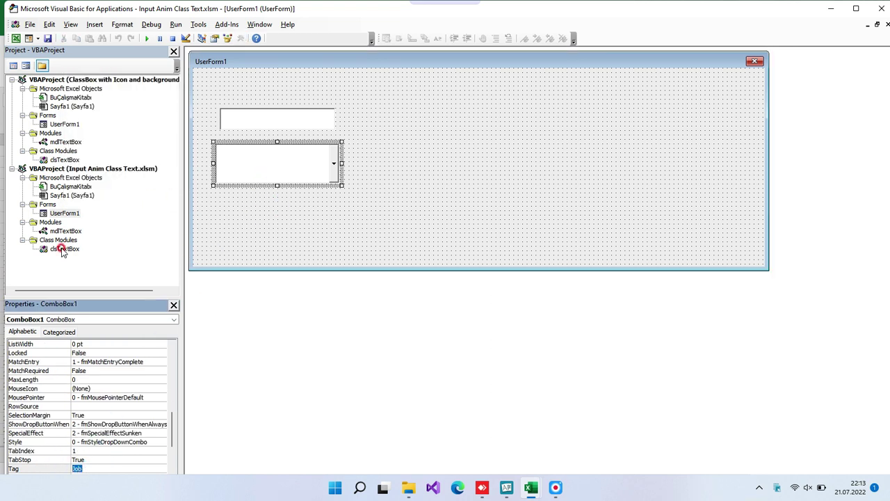
{"action": "double_click", "coordinate": [64, 248]}
Step: Scroll clsTextBox to AddBarTitle and highlight the line setting .Caption from ctrl.Tag
{"action": "scroll", "coordinate": [334, 291], "scroll_direction": "down", "scroll_amount": 3}
{"action": "scroll", "coordinate": [334, 290], "scroll_direction": "down", "scroll_amount": 6}
{"action": "scroll", "coordinate": [332, 291], "scroll_direction": "down", "scroll_amount": 15}
{"action": "scroll", "coordinate": [329, 290], "scroll_direction": "down", "scroll_amount": 8}
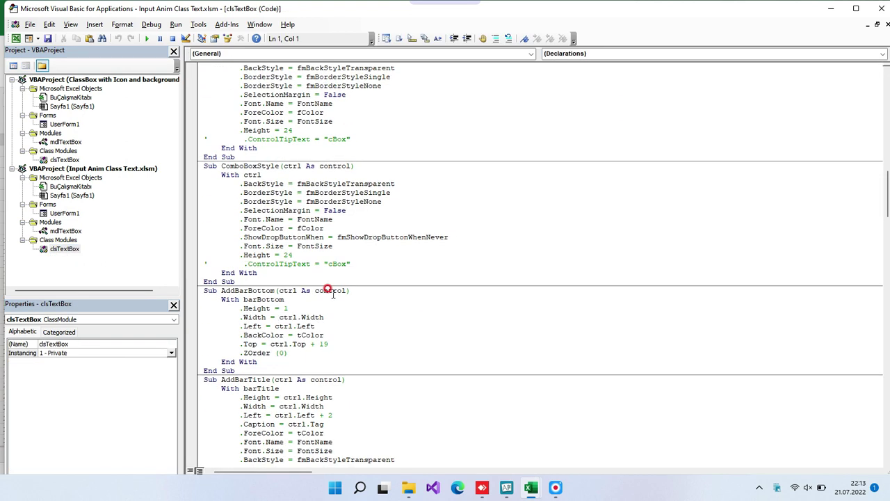
{"action": "scroll", "coordinate": [329, 291], "scroll_direction": "down", "scroll_amount": 5}
{"action": "left_click_drag", "start_coordinate": [218, 245], "coordinate": [274, 247]}
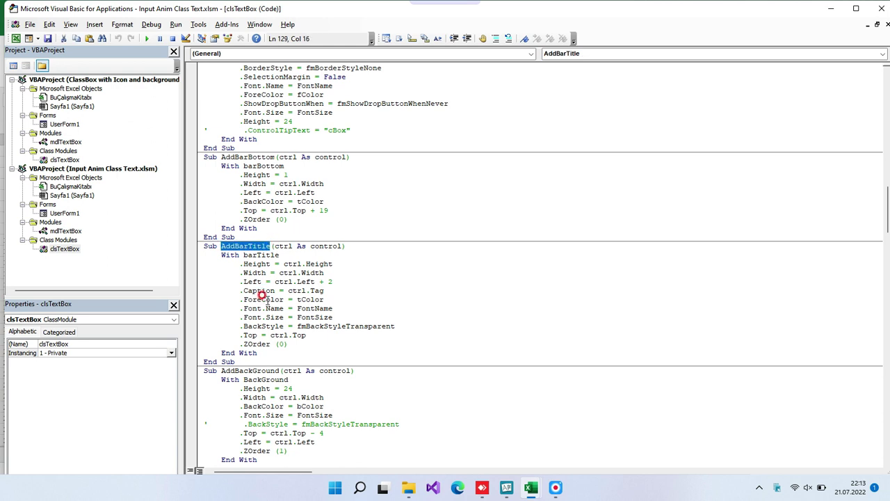
{"action": "left_click_drag", "start_coordinate": [235, 287], "coordinate": [322, 299]}
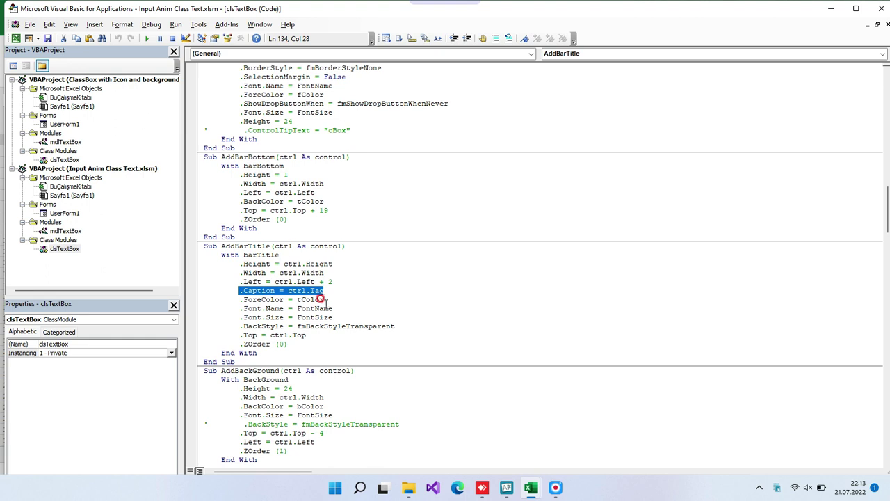
{"action": "left_click", "coordinate": [64, 213]}
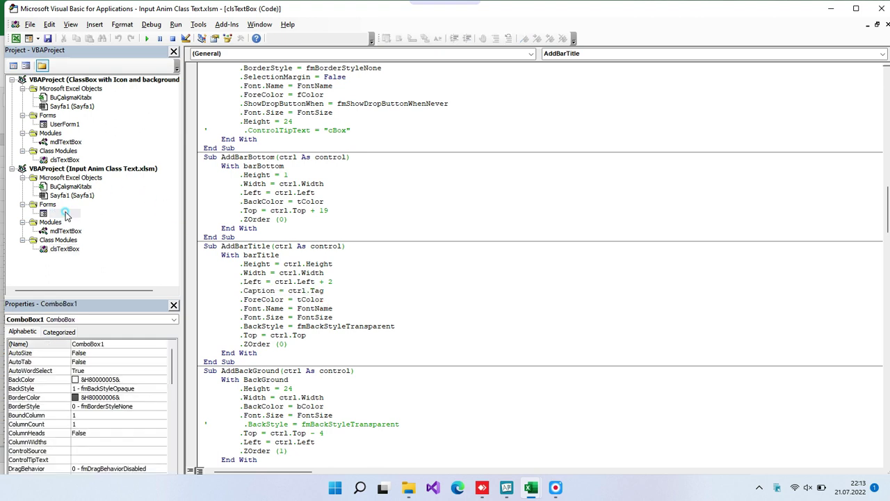
{"action": "double_click", "coordinate": [67, 216]}
Step: Replace UserForm1's Click stub with the declaration Public tBox As New clsTextBox
{"action": "double_click", "coordinate": [307, 135]}
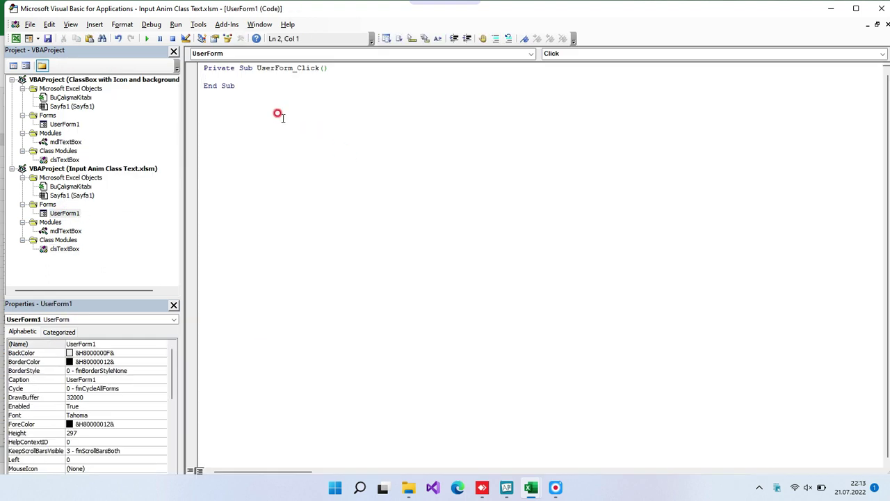
{"action": "key", "text": "ctrl+a"}
{"action": "key", "text": "Delete"}
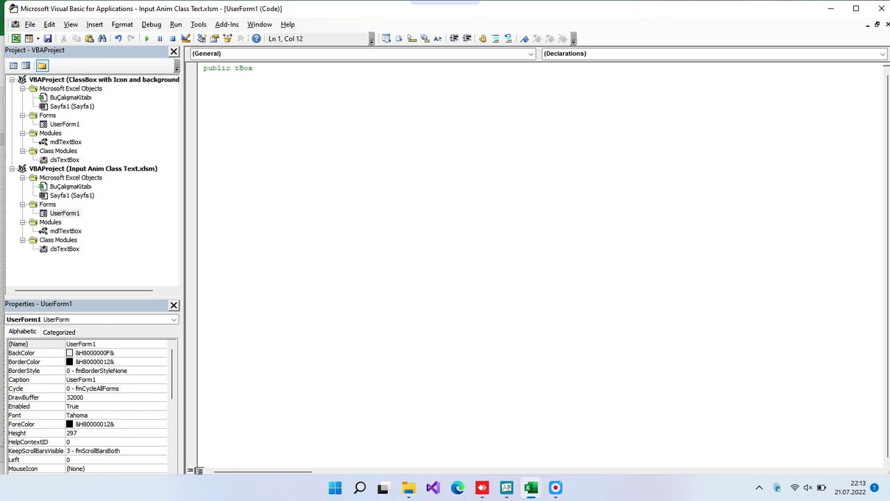
{"action": "type", "text": "s New "}
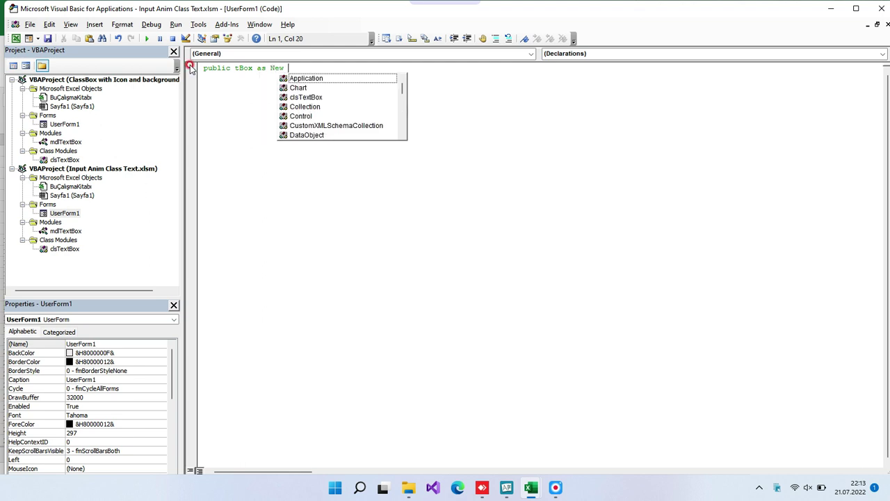
{"action": "type", "text": "cls"}
{"action": "key", "text": "Tab"}
{"action": "key", "text": "Return"}
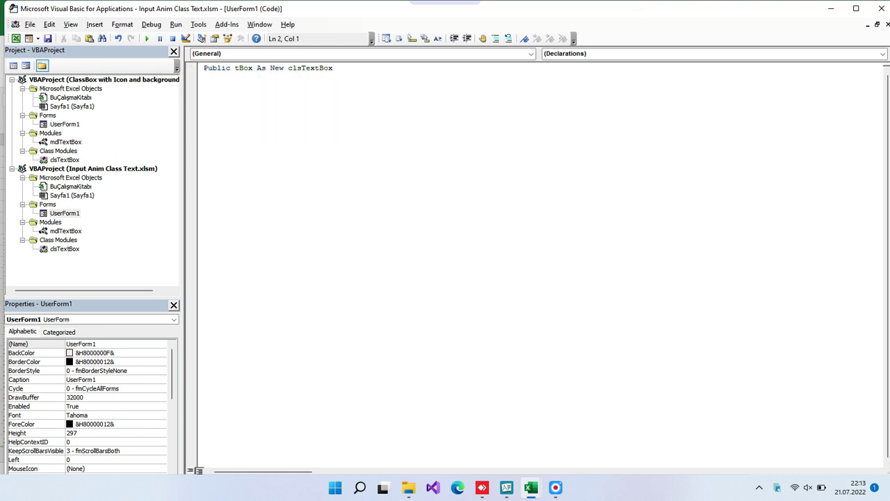
Step: Create an empty UserForm_Initialize procedure and select the leftover UserForm_Click stub
{"action": "left_click", "coordinate": [324, 53]}
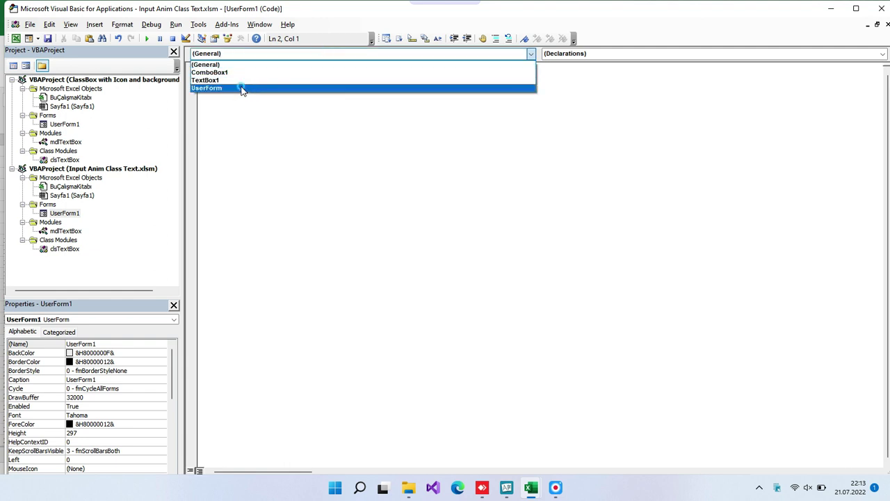
{"action": "left_click", "coordinate": [241, 89]}
{"action": "left_click", "coordinate": [565, 53]}
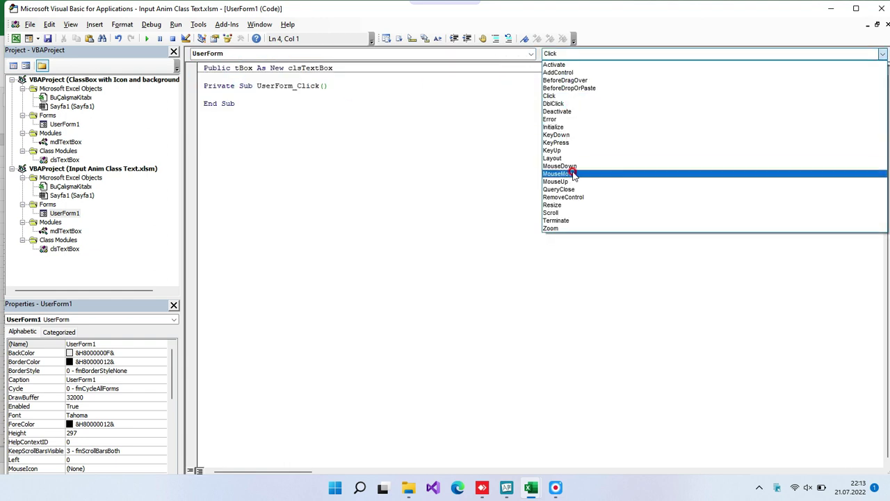
{"action": "left_click", "coordinate": [573, 127]}
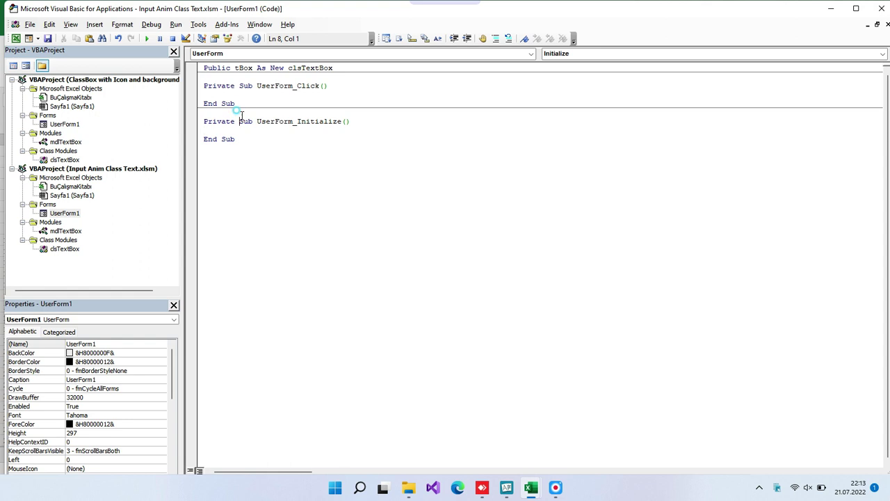
{"action": "left_click_drag", "start_coordinate": [236, 115], "coordinate": [197, 86]}
{"action": "left_click_drag", "start_coordinate": [239, 104], "coordinate": [196, 85]}
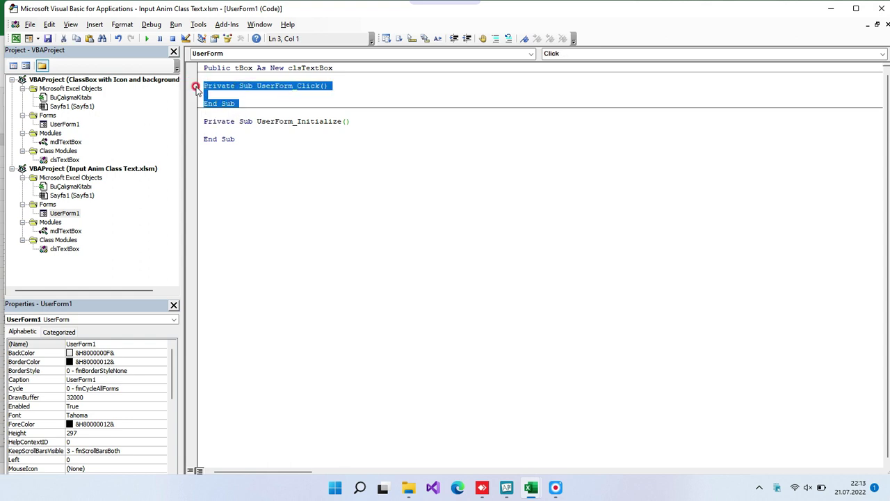
Step: Delete UserForm_Click and copy the four-colour TxtColor line from the ClassBox project's UserForm1
{"action": "key", "text": "Delete"}
{"action": "left_click", "coordinate": [216, 95]}
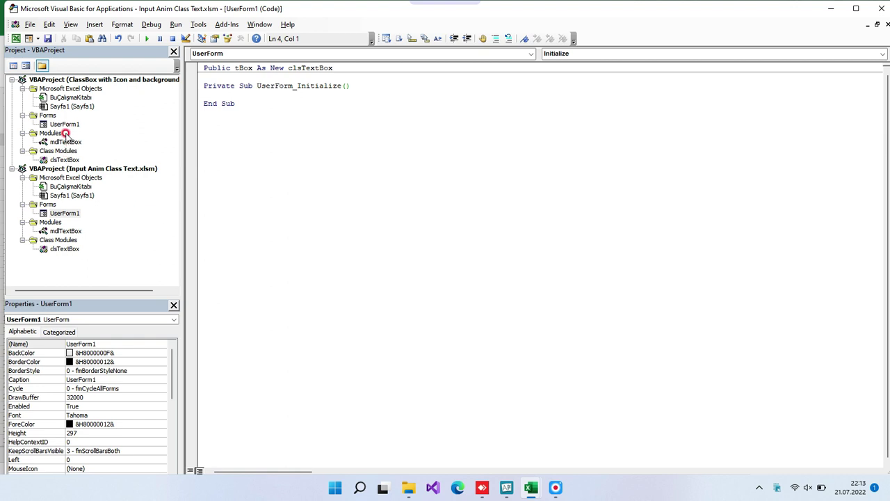
{"action": "double_click", "coordinate": [70, 125]}
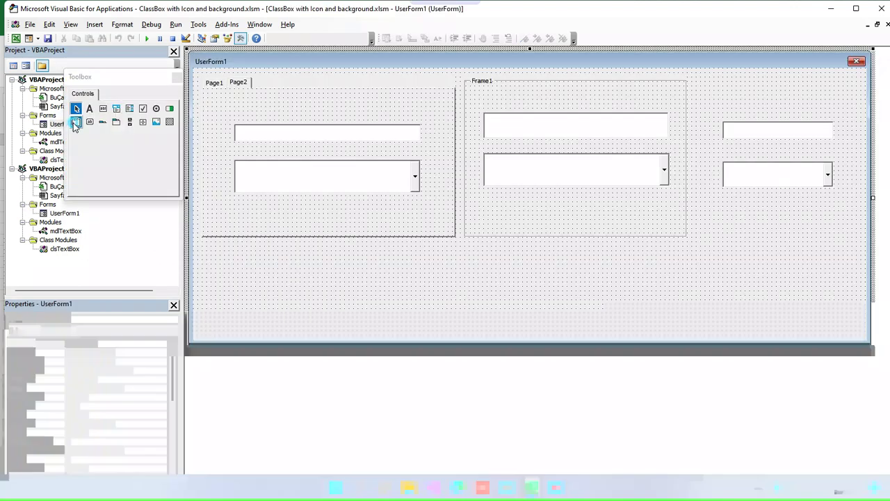
{"action": "double_click", "coordinate": [405, 260]}
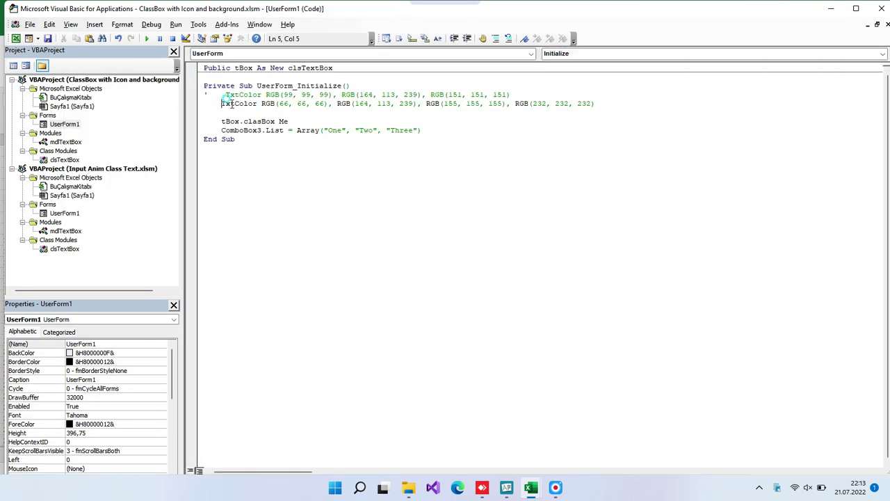
{"action": "left_click_drag", "start_coordinate": [221, 103], "coordinate": [570, 103]}
{"action": "key", "text": "ctrl+c"}
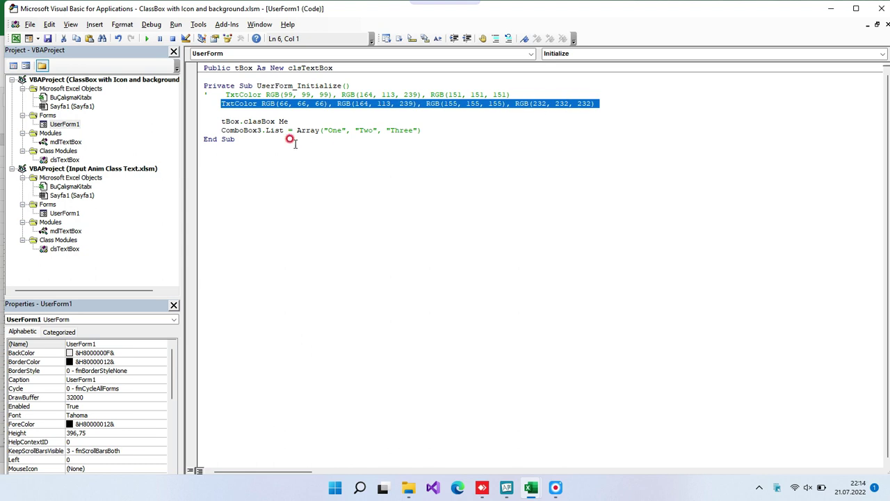
Step: Paste the TxtColor line into Input Anim UserForm1's Initialize, indent it, and begin 'TxtColor ,,,' below
{"action": "double_click", "coordinate": [61, 214]}
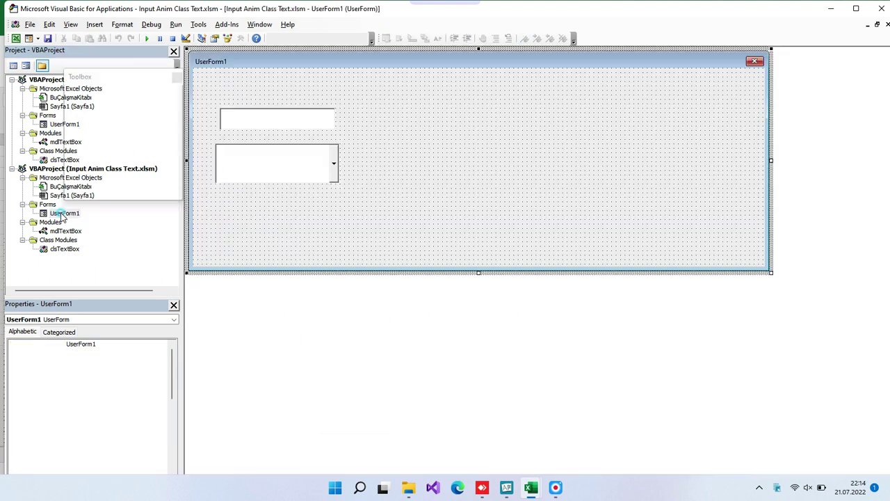
{"action": "double_click", "coordinate": [397, 134]}
{"action": "left_click", "coordinate": [252, 95]}
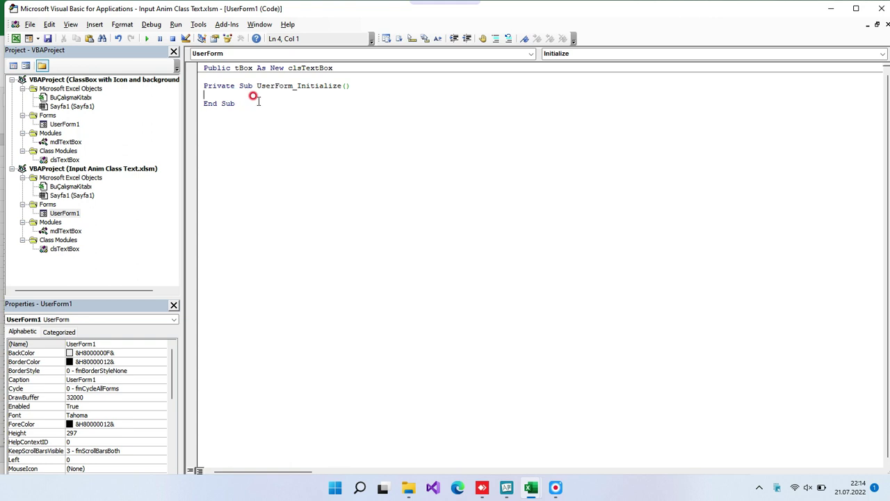
{"action": "key", "text": "ctrl+v"}
{"action": "left_click", "coordinate": [205, 94]}
{"action": "key", "text": "Tab"}
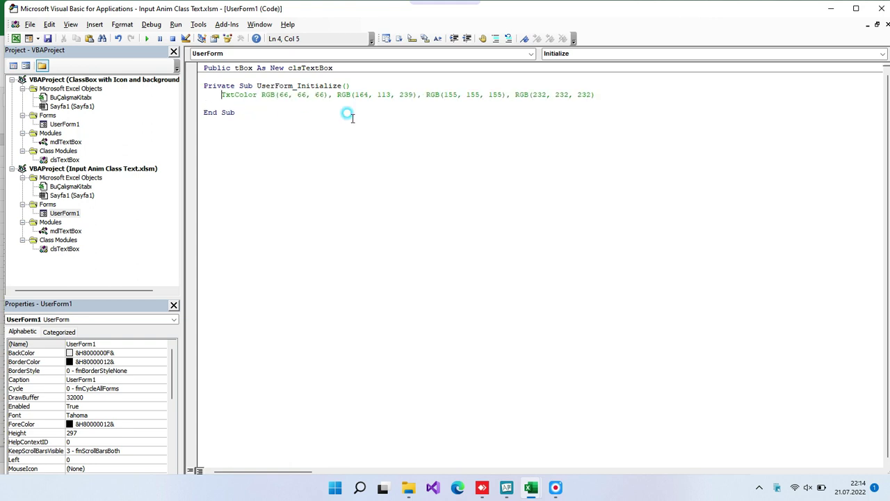
{"action": "left_click", "coordinate": [595, 94]}
{"action": "key", "text": "Return"}
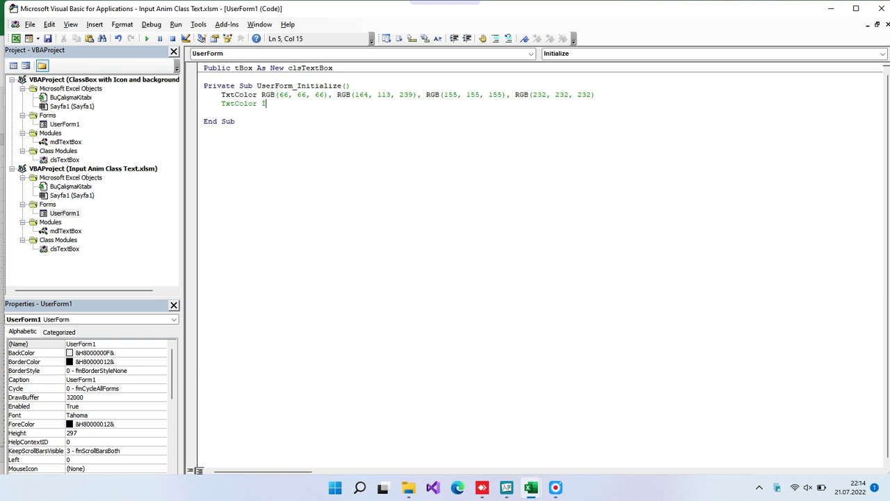
{"action": "type", "text": ","}
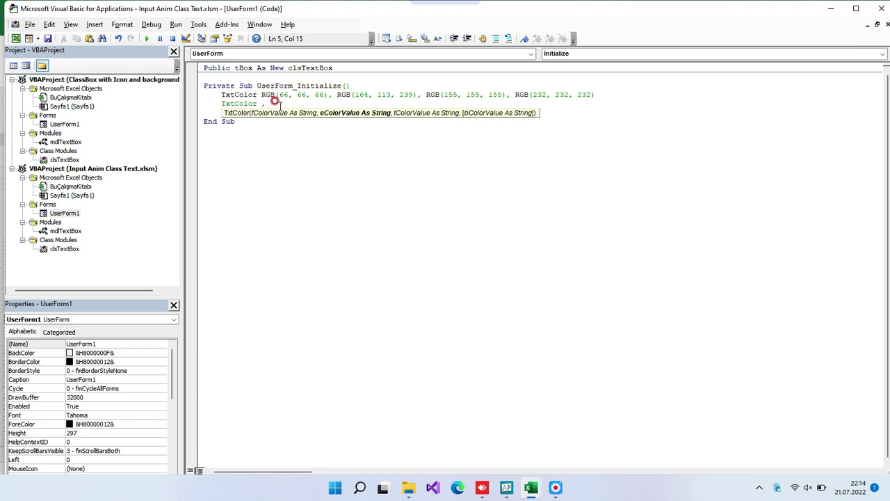
{"action": "type", "text": ","}
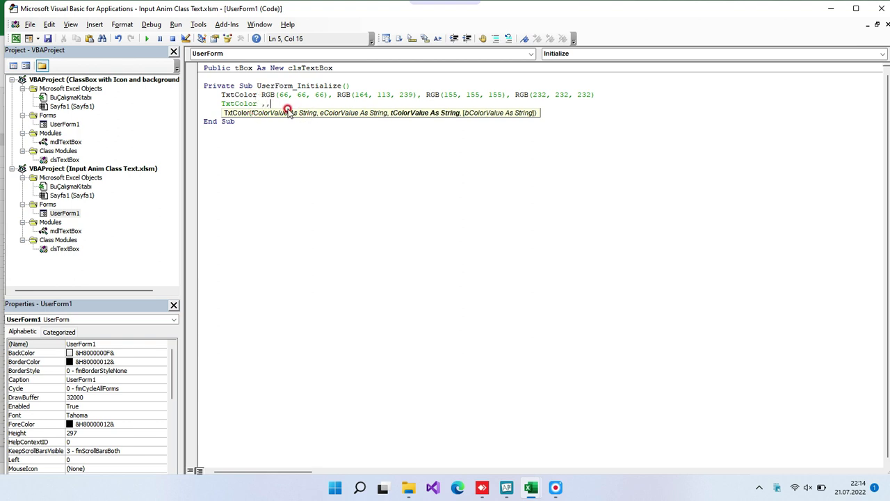
{"action": "type", "text": ","}
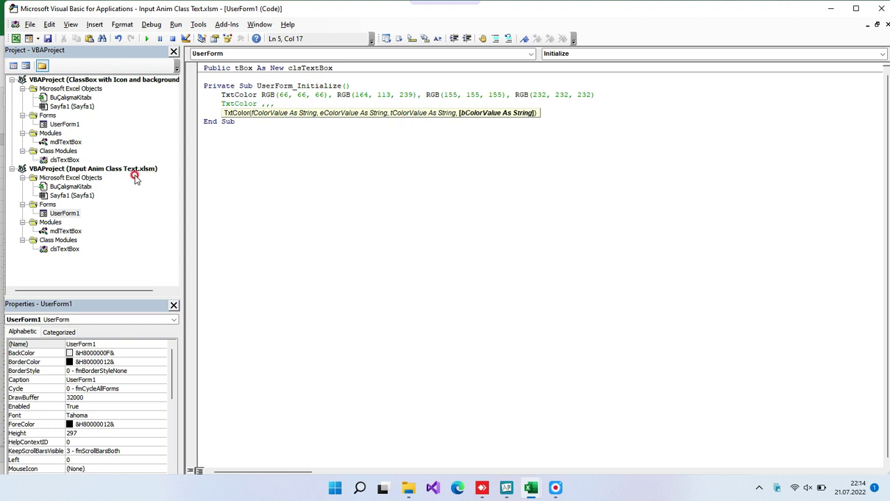
Step: Check TxtColor's parameters in mdlTextBox: fColorValue, eColorValue, tColorValue and optional bColorValue
{"action": "double_click", "coordinate": [62, 230]}
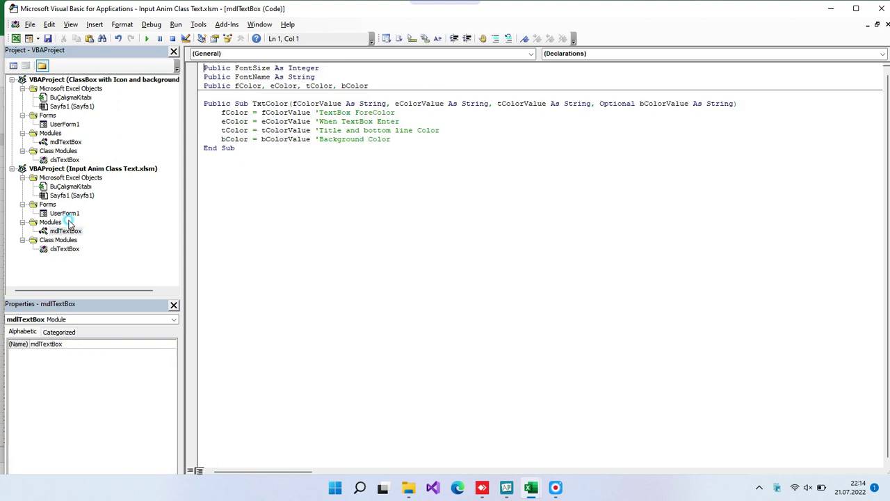
{"action": "double_click", "coordinate": [301, 103]}
{"action": "double_click", "coordinate": [425, 103]}
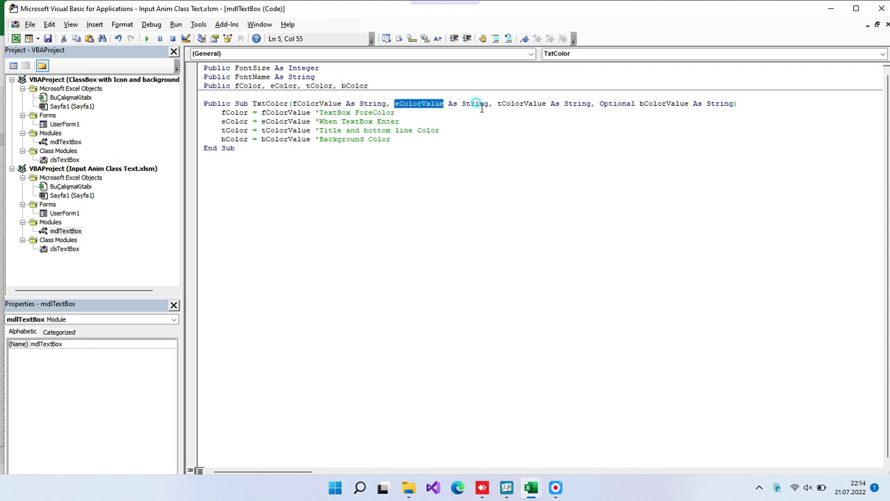
{"action": "double_click", "coordinate": [526, 104]}
{"action": "double_click", "coordinate": [658, 103]}
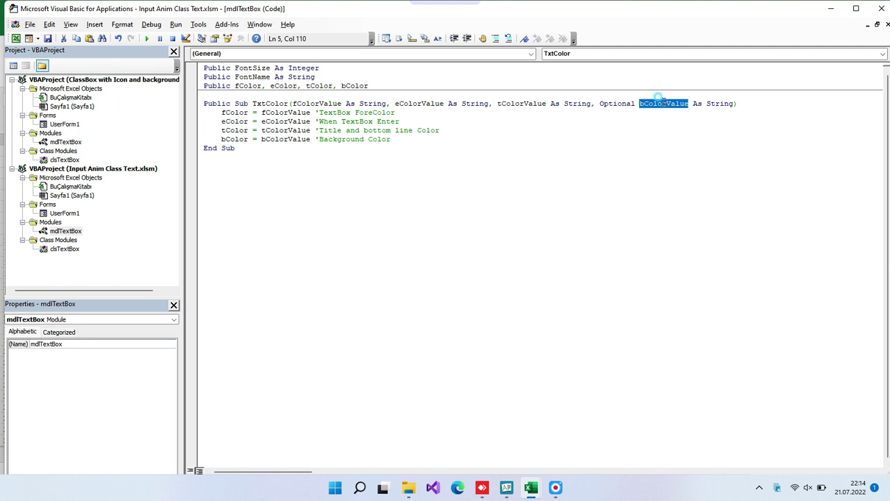
Step: Replace the unfinished 'TxtColor ,,,' line in Initialize with tBox.clasBox Me
{"action": "double_click", "coordinate": [74, 211]}
{"action": "left_click", "coordinate": [411, 169]}
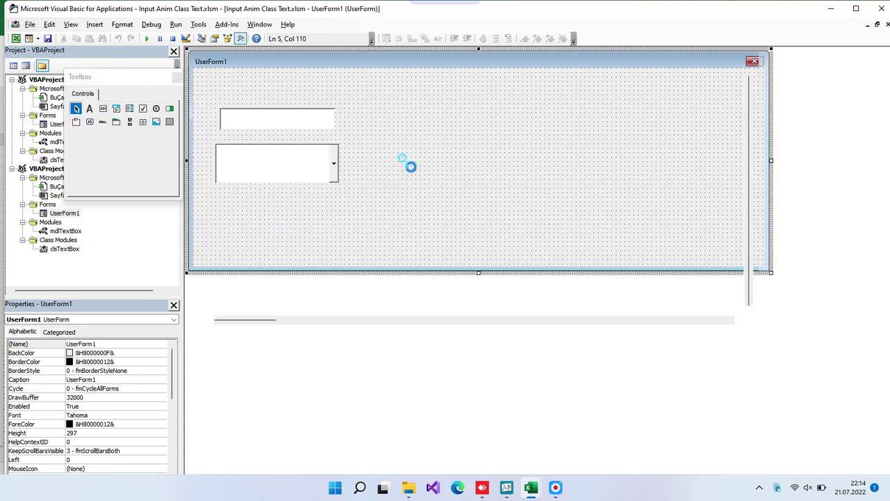
{"action": "double_click", "coordinate": [411, 170]}
{"action": "left_click_drag", "start_coordinate": [275, 102], "coordinate": [182, 108]}
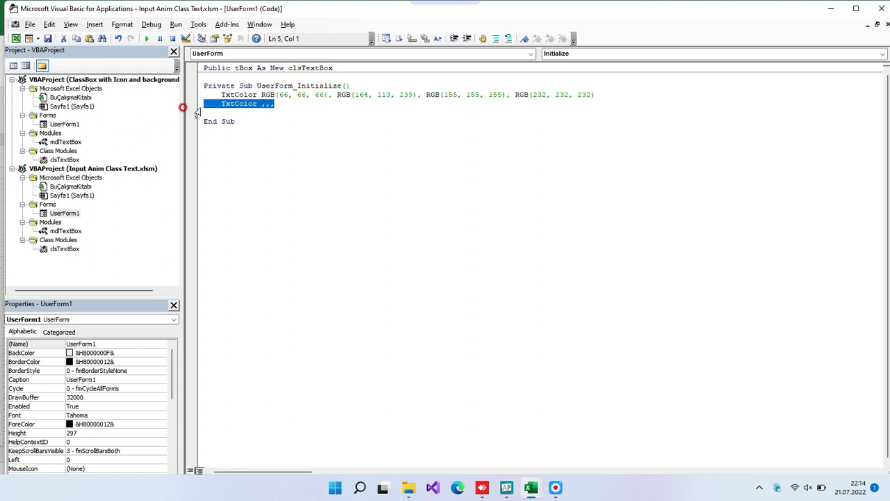
{"action": "key", "text": "Delete"}
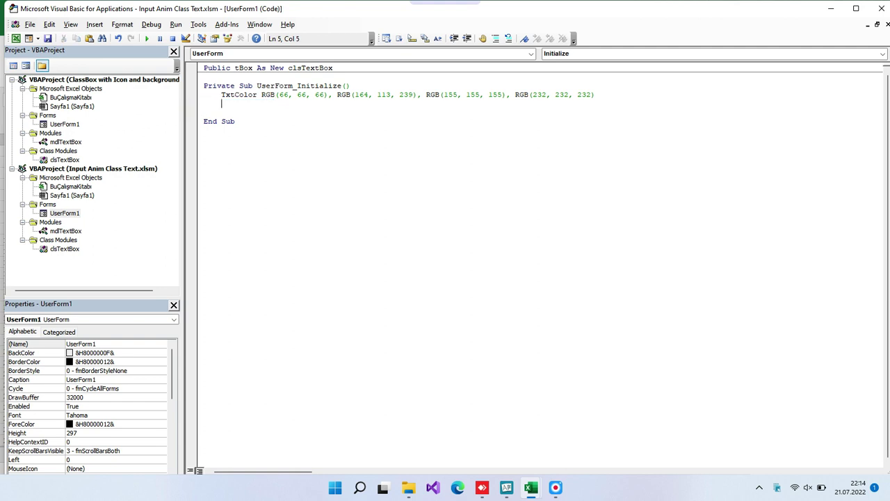
{"action": "type", "text": "tBox"}
{"action": "type", "text": ".cl"}
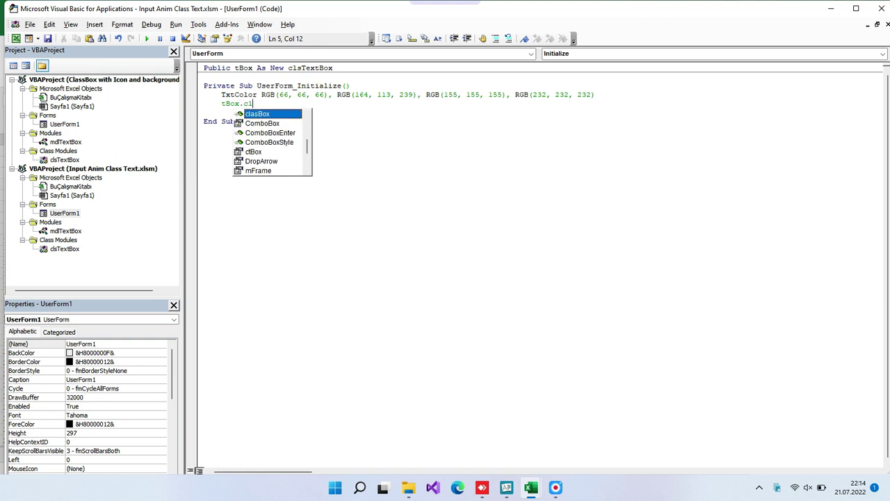
{"action": "key", "text": "Tab"}
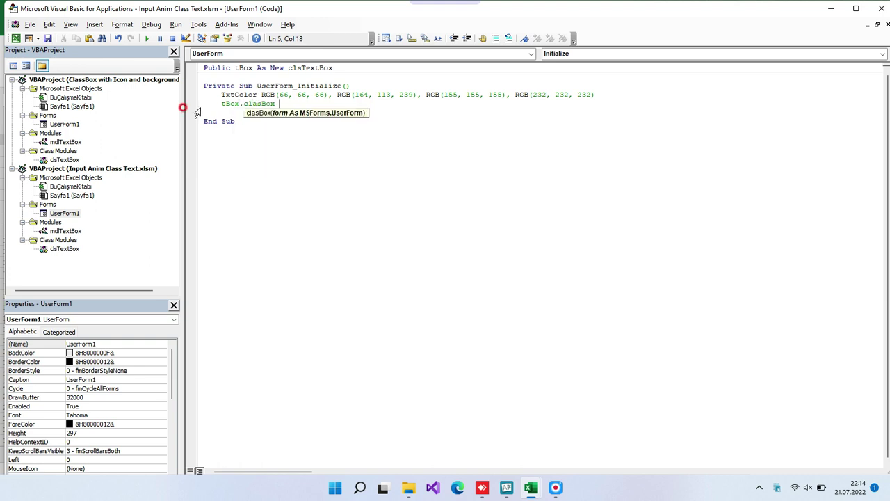
{"action": "type", "text": "Me"}
{"action": "left_click", "coordinate": [238, 123]}
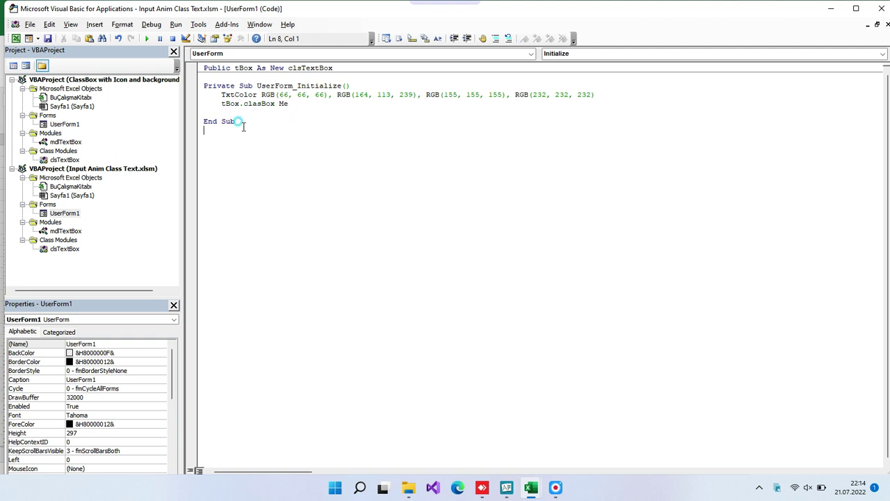
Step: Look up the clasBox method in the clsTextBox class module
{"action": "double_click", "coordinate": [230, 103]}
{"action": "left_click", "coordinate": [252, 103]}
{"action": "double_click", "coordinate": [253, 103]}
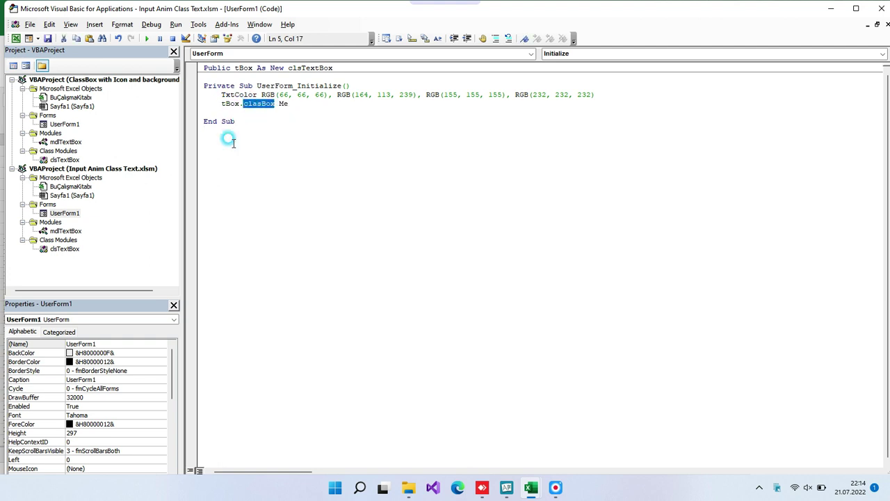
{"action": "double_click", "coordinate": [73, 249]}
Step: Inspect Sub clasBox(form As MSForms.UserForm) and its form parameter in clsTextBox
{"action": "scroll", "coordinate": [353, 232], "scroll_direction": "up", "scroll_amount": 8}
{"action": "scroll", "coordinate": [411, 234], "scroll_direction": "up", "scroll_amount": 10}
{"action": "scroll", "coordinate": [356, 234], "scroll_direction": "up", "scroll_amount": 10}
{"action": "scroll", "coordinate": [355, 234], "scroll_direction": "up", "scroll_amount": 9}
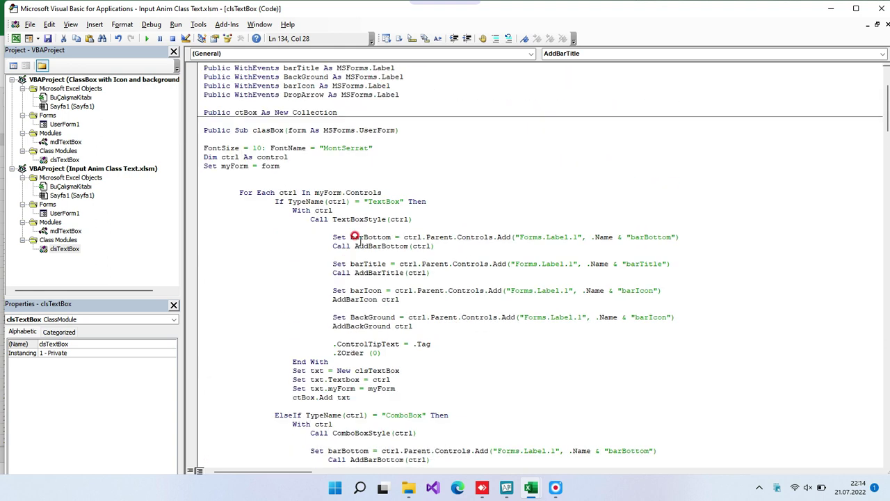
{"action": "scroll", "coordinate": [410, 235], "scroll_direction": "up", "scroll_amount": 2}
{"action": "left_click", "coordinate": [264, 184]}
{"action": "double_click", "coordinate": [264, 184]}
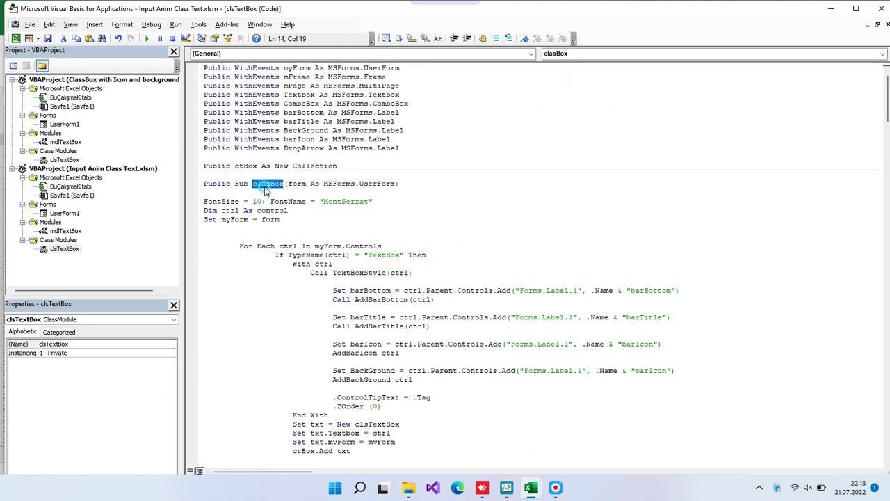
{"action": "left_click", "coordinate": [265, 185]}
{"action": "double_click", "coordinate": [296, 184]}
Step: Try replacing the Me argument of tBox.clasBox with UserForm1
{"action": "double_click", "coordinate": [64, 213]}
{"action": "key", "text": "F7"}
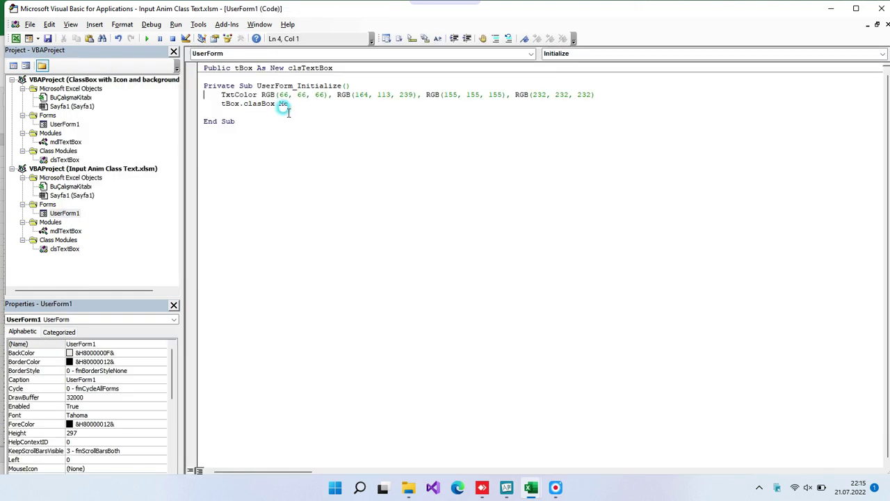
{"action": "double_click", "coordinate": [284, 103]}
{"action": "left_click", "coordinate": [293, 103]}
{"action": "left_click_drag", "start_coordinate": [293, 103], "coordinate": [279, 103]}
{"action": "right_click", "coordinate": [293, 104]}
{"action": "type", "text": "user"}
{"action": "key", "text": "ctrl+space"}
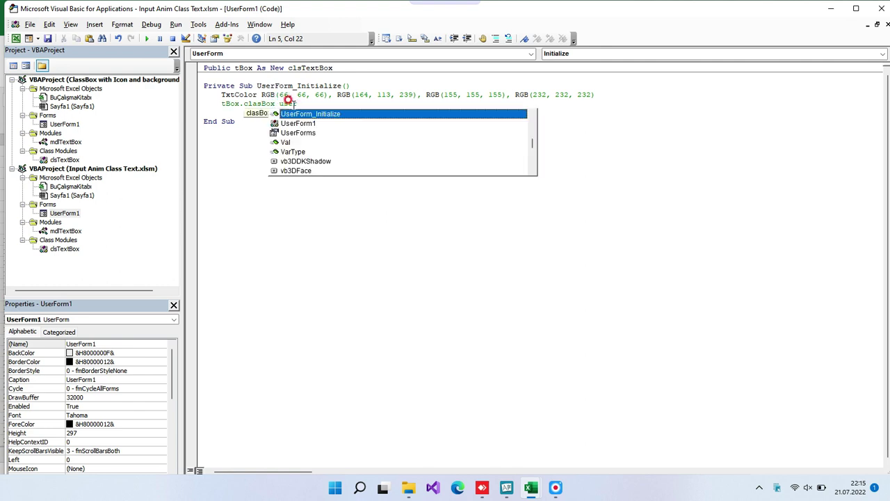
{"action": "key", "text": "Down"}
{"action": "key", "text": "Tab"}
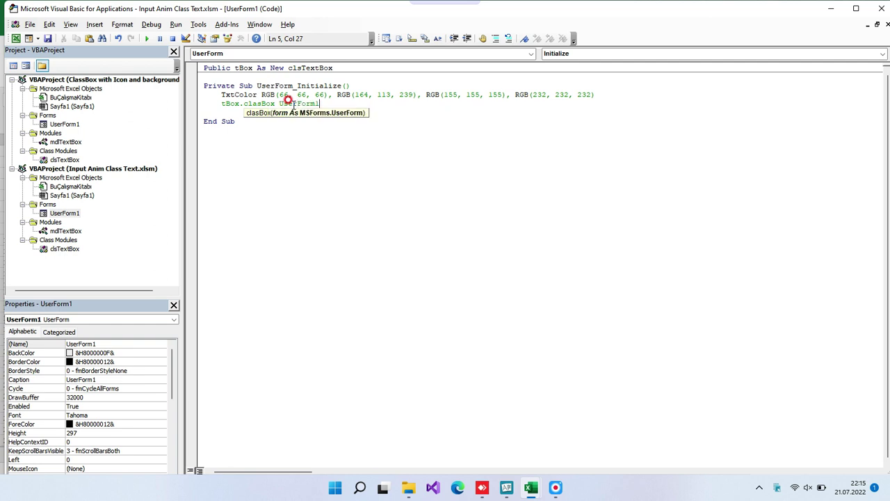
{"action": "left_click", "coordinate": [305, 132]}
Step: Revert the clasBox argument to Me and return to UserForm1's form layout
{"action": "double_click", "coordinate": [305, 104]}
{"action": "type", "text": "m"}
{"action": "left_click", "coordinate": [304, 132]}
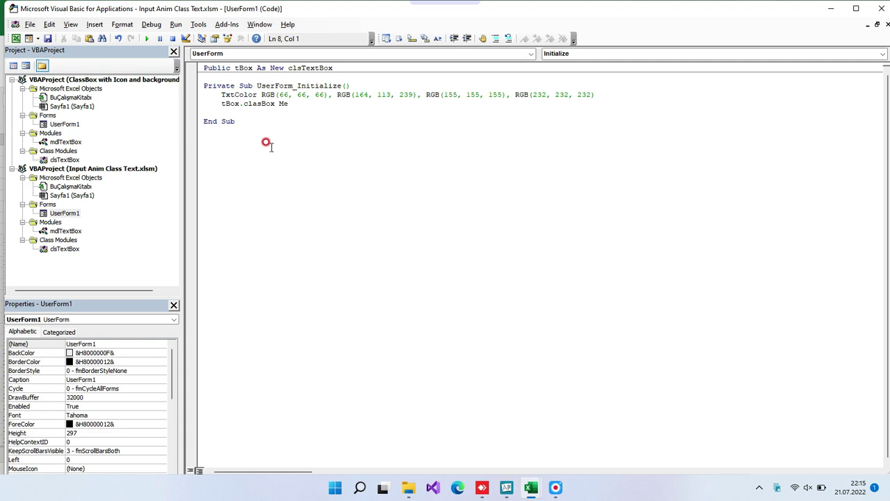
{"action": "left_click", "coordinate": [64, 214]}
{"action": "double_click", "coordinate": [64, 213]}
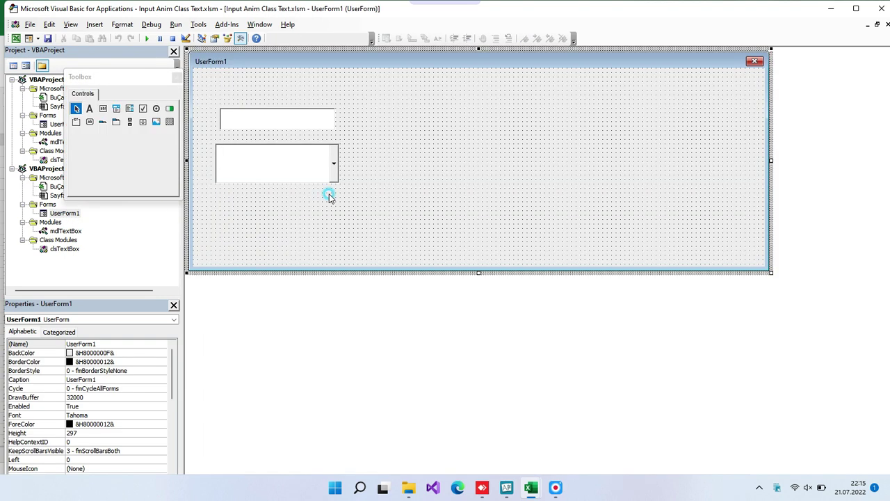
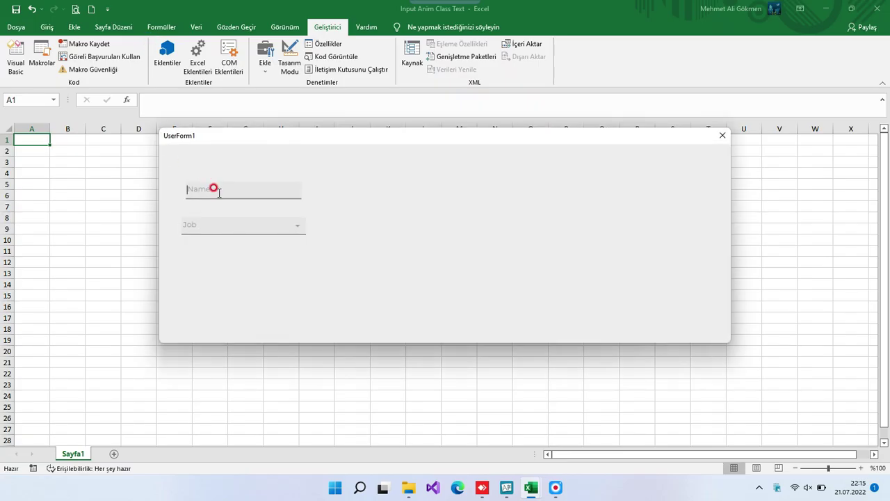
Step: Enter a name in the Name field, switching focus with Job to watch the labels float
{"action": "left_click", "coordinate": [218, 191]}
{"action": "left_click", "coordinate": [218, 226]}
{"action": "left_click", "coordinate": [219, 228]}
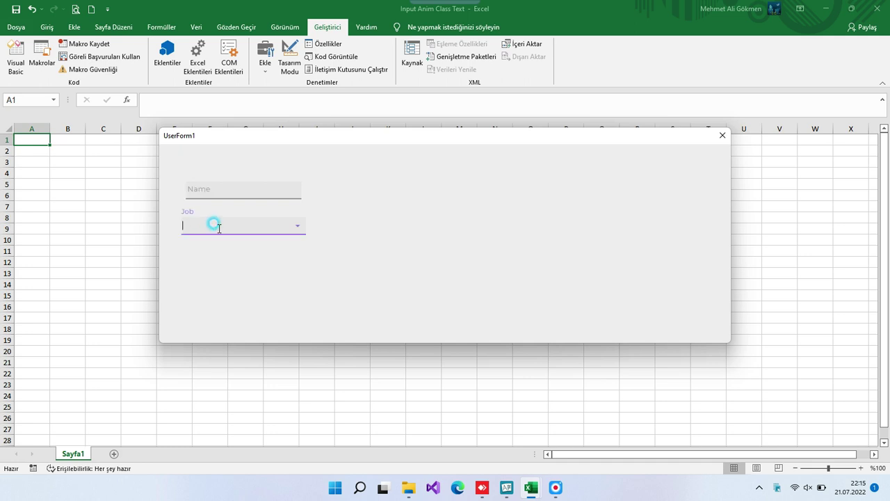
{"action": "left_click", "coordinate": [234, 193]}
{"action": "left_click", "coordinate": [222, 227]}
{"action": "left_click", "coordinate": [234, 189]}
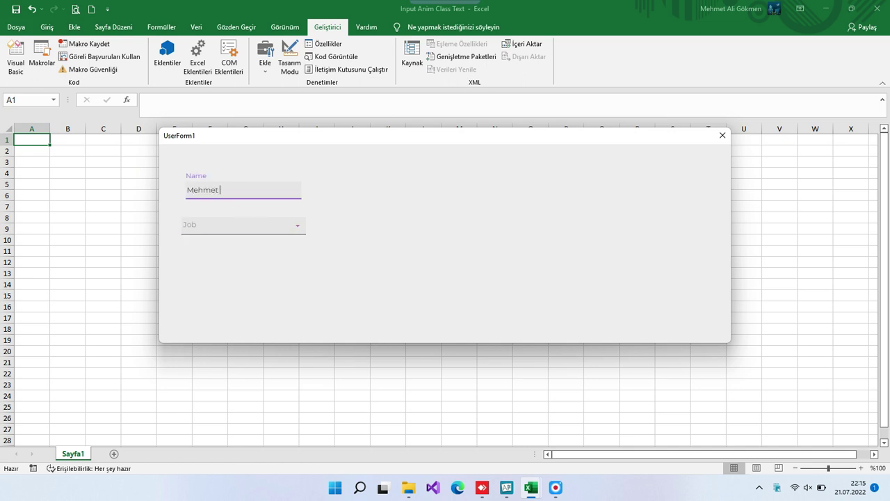
{"action": "left_click", "coordinate": [242, 221]}
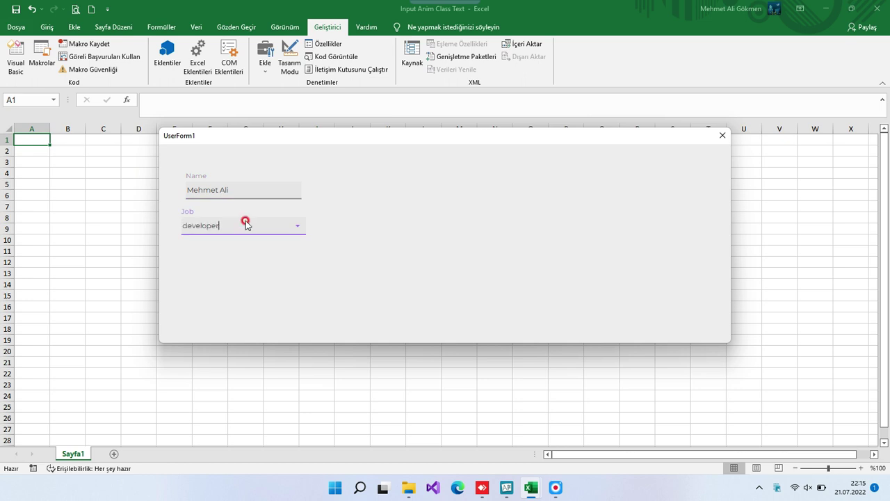
Step: Open the Job combo's dropdown list, then close it again since it is empty
{"action": "left_click", "coordinate": [298, 226]}
{"action": "left_click", "coordinate": [313, 273]}
{"action": "left_click", "coordinate": [299, 226]}
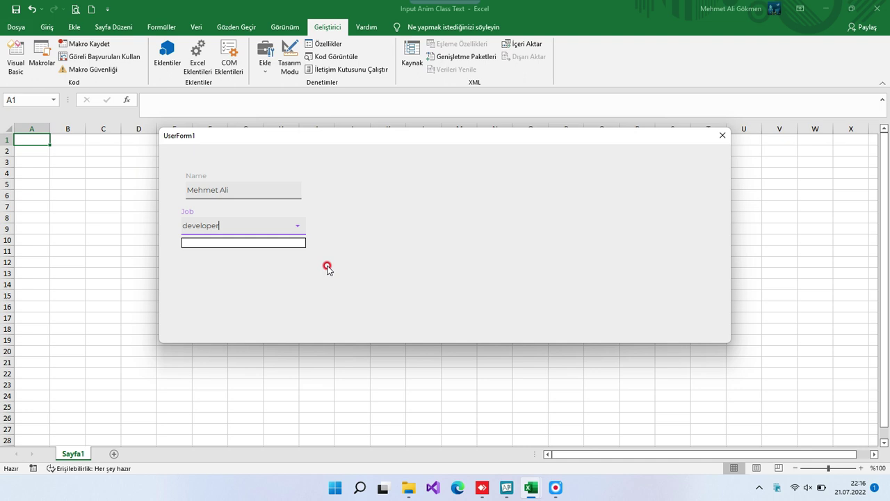
{"action": "left_click", "coordinate": [326, 266]}
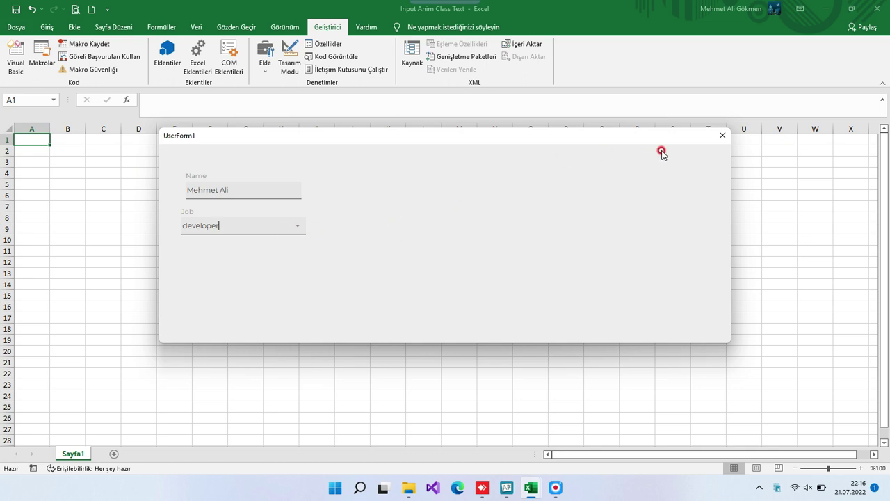
Step: Close the running form and draw a Frame to the right of the inputs on UserForm1
{"action": "left_click", "coordinate": [724, 136]}
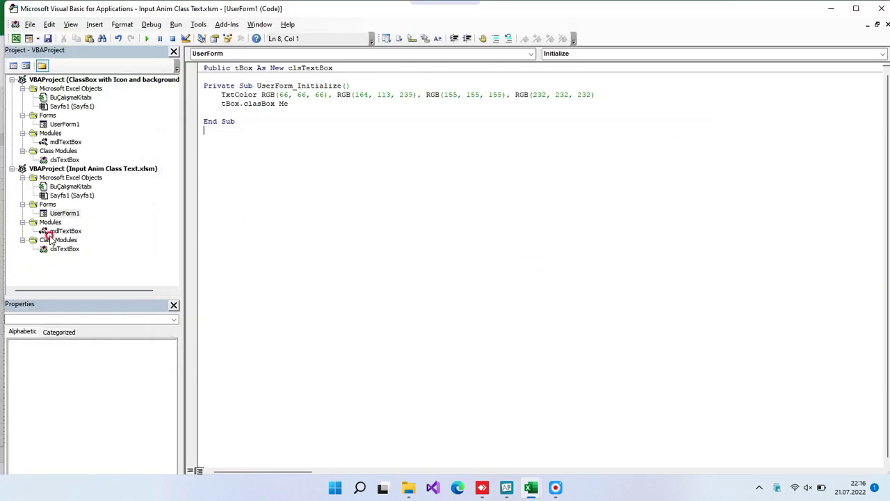
{"action": "double_click", "coordinate": [64, 213]}
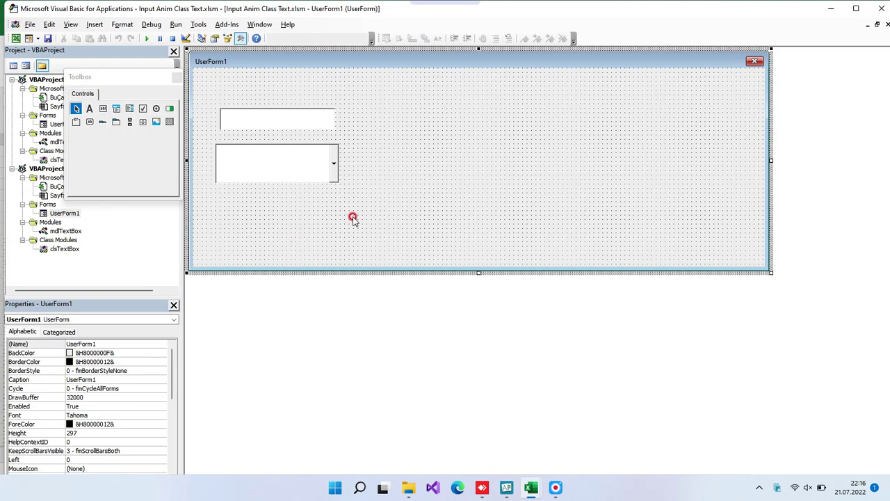
{"action": "left_click", "coordinate": [91, 122]}
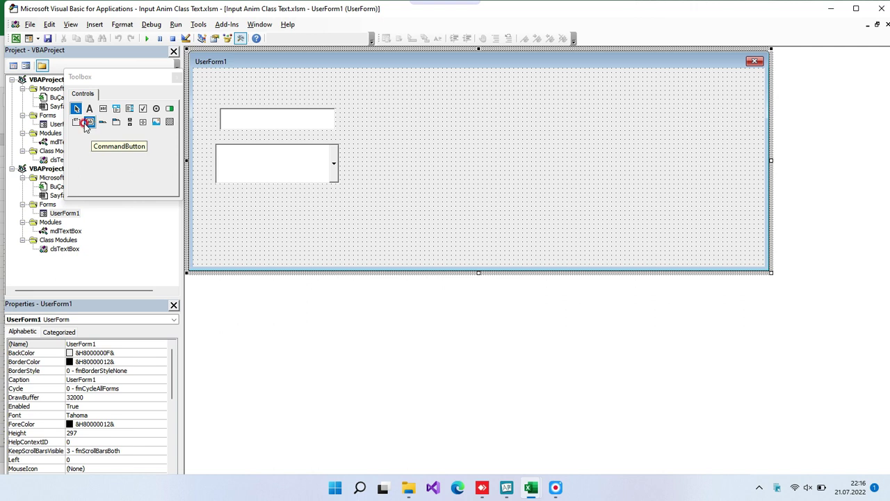
{"action": "mouse_move", "coordinate": [375, 109]}
{"action": "left_mouse_down"}
{"action": "mouse_move", "coordinate": [469, 188]}
{"action": "mouse_move", "coordinate": [560, 203]}
{"action": "left_mouse_up"}
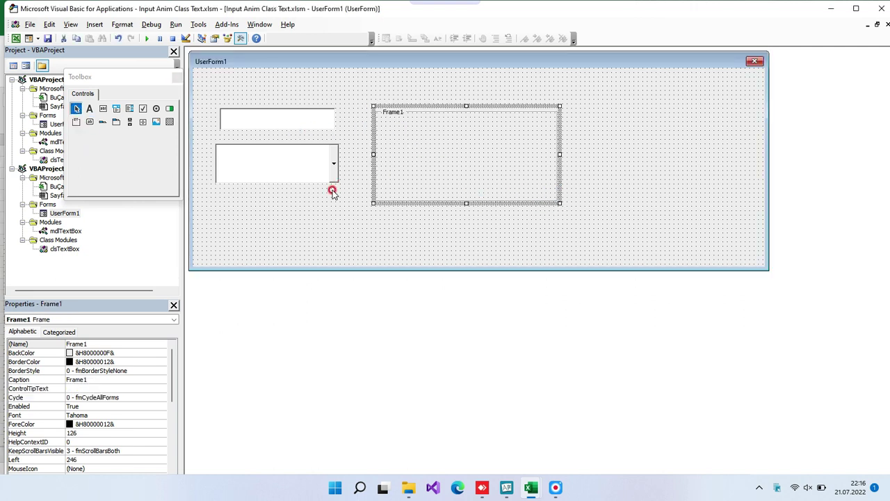
Step: Copy the Name text box and Job combo box and paste them into Frame1
{"action": "mouse_move", "coordinate": [332, 192]}
{"action": "left_mouse_down"}
{"action": "mouse_move", "coordinate": [331, 211]}
{"action": "mouse_move", "coordinate": [298, 116]}
{"action": "left_mouse_up"}
{"action": "right_click", "coordinate": [296, 122]}
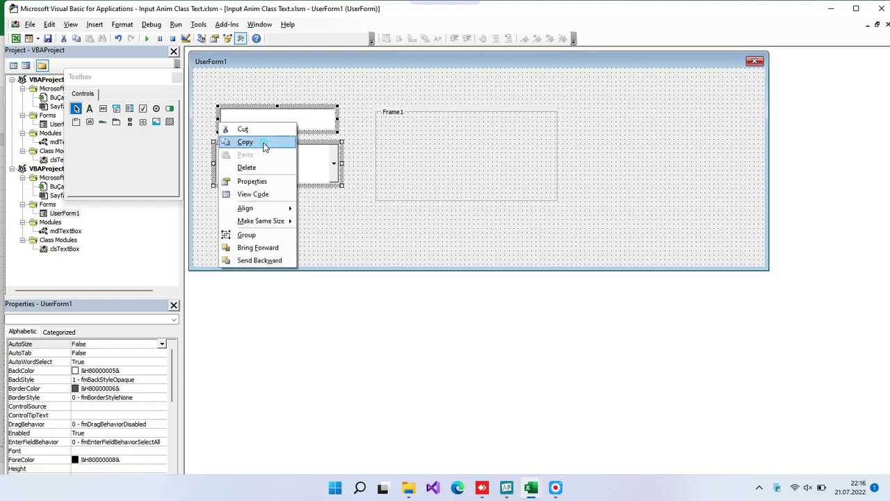
{"action": "left_click", "coordinate": [263, 142]}
{"action": "right_click", "coordinate": [374, 143]}
{"action": "left_click", "coordinate": [400, 161]}
Step: Enlarge Frame1, shift the pasted inputs lower inside it, and run the form
{"action": "left_click_drag", "start_coordinate": [462, 171], "coordinate": [600, 87]}
{"action": "left_click", "coordinate": [541, 180]}
{"action": "left_click", "coordinate": [490, 113]}
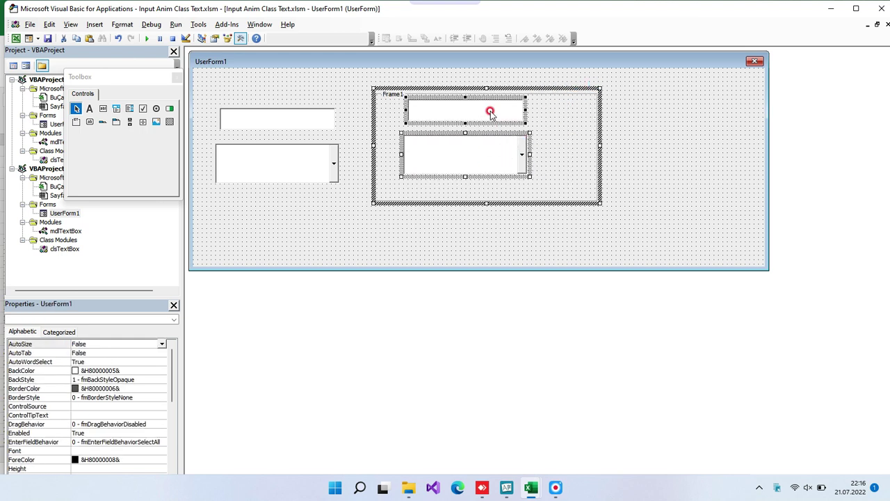
{"action": "left_click_drag", "start_coordinate": [490, 113], "coordinate": [494, 131]}
{"action": "left_click", "coordinate": [544, 236]}
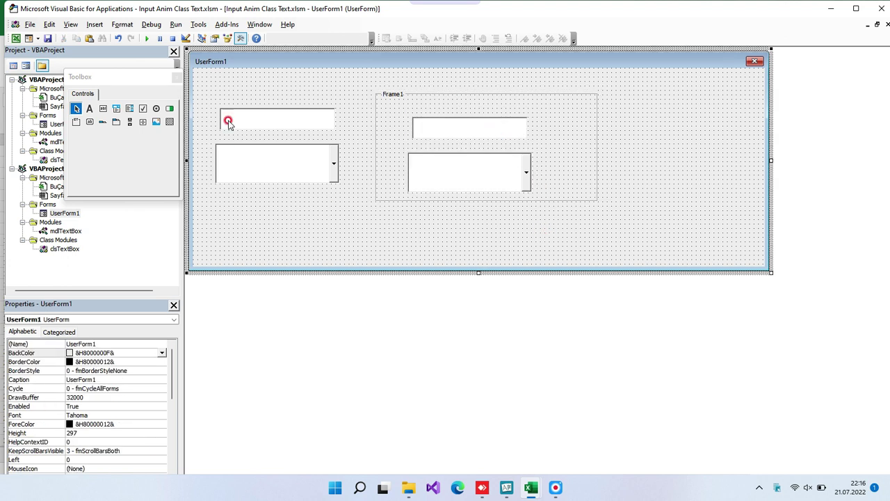
{"action": "left_click", "coordinate": [147, 38]}
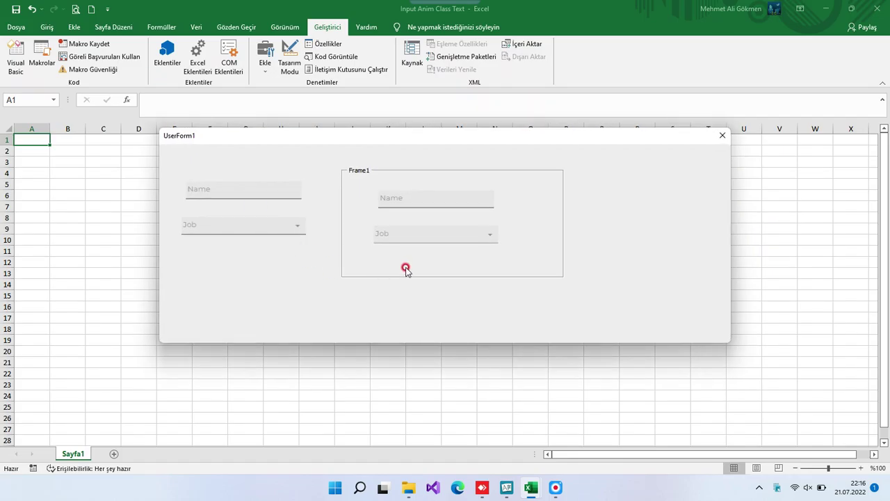
Step: Focus the Frame1 and left-hand Name/Job inputs in turn to confirm the floating labels, then close the form
{"action": "left_click", "coordinate": [407, 201]}
{"action": "left_click", "coordinate": [407, 234]}
{"action": "left_click", "coordinate": [261, 225]}
{"action": "left_click", "coordinate": [248, 190]}
{"action": "left_click", "coordinate": [413, 196]}
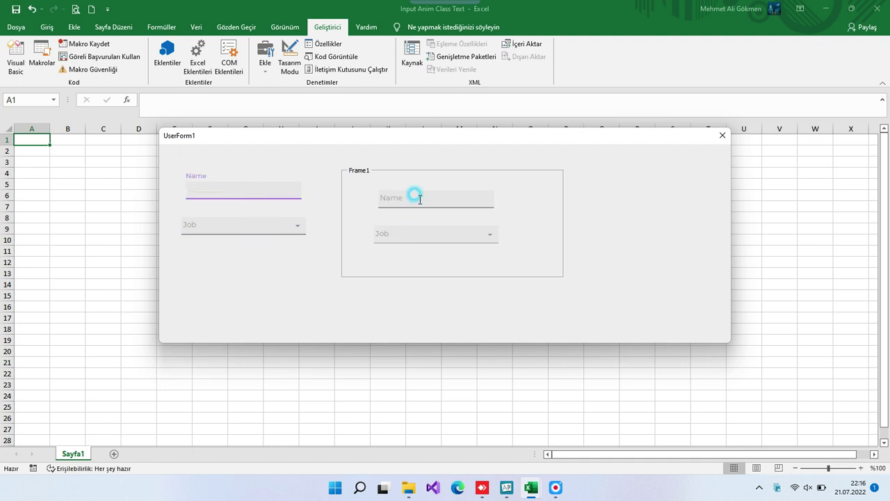
{"action": "left_click", "coordinate": [411, 234]}
{"action": "left_click", "coordinate": [411, 260]}
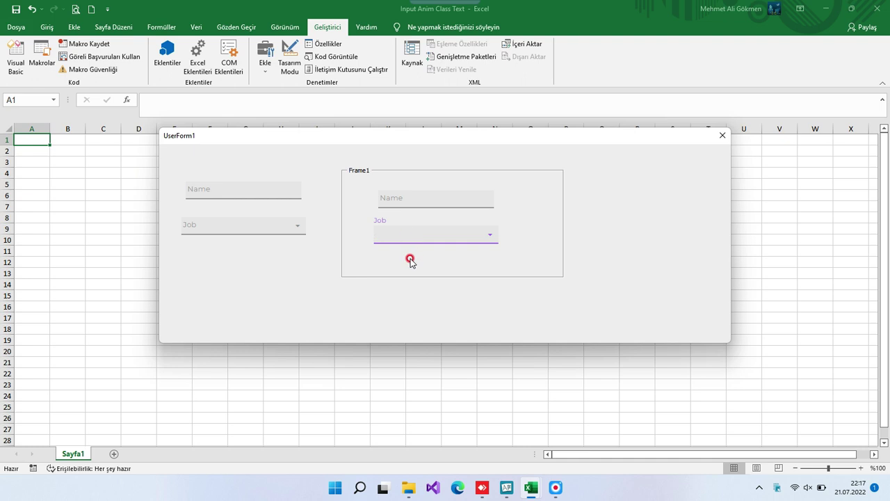
{"action": "left_click", "coordinate": [430, 240]}
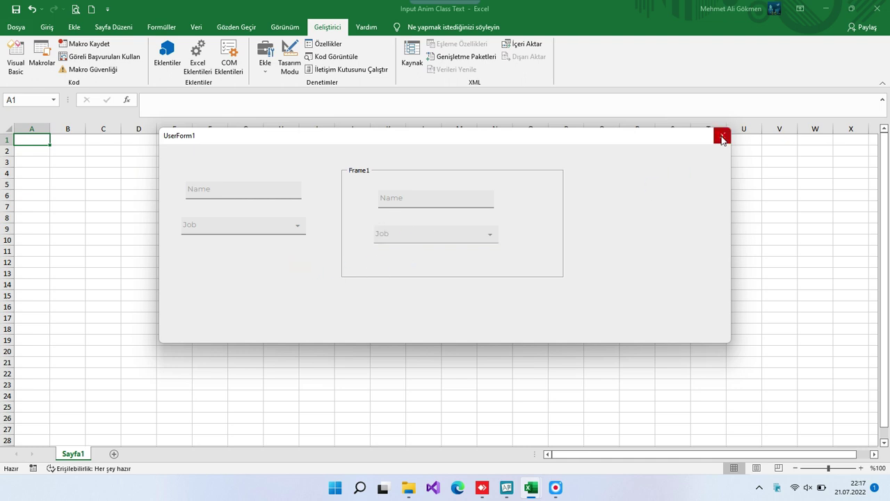
{"action": "left_click", "coordinate": [723, 135]}
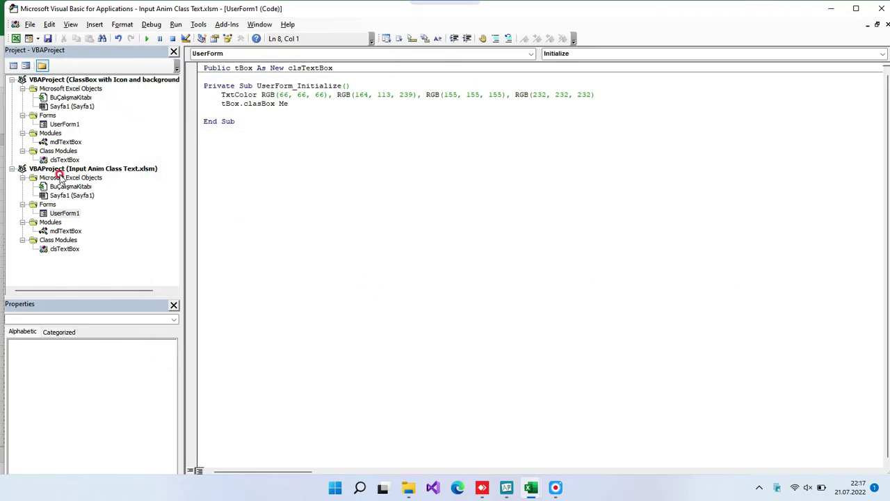
Step: Draw a MultiPage at the right of UserForm1, widening the form and enlarging the MultiPage
{"action": "double_click", "coordinate": [64, 212]}
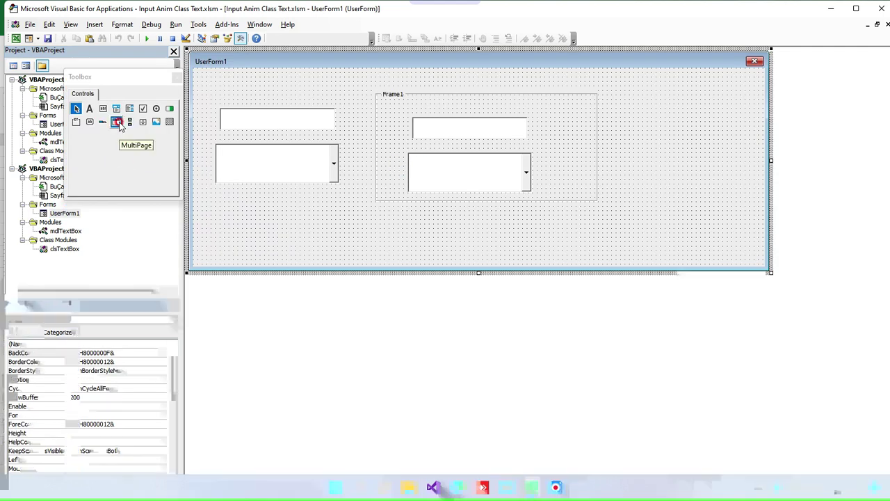
{"action": "left_click", "coordinate": [117, 123]}
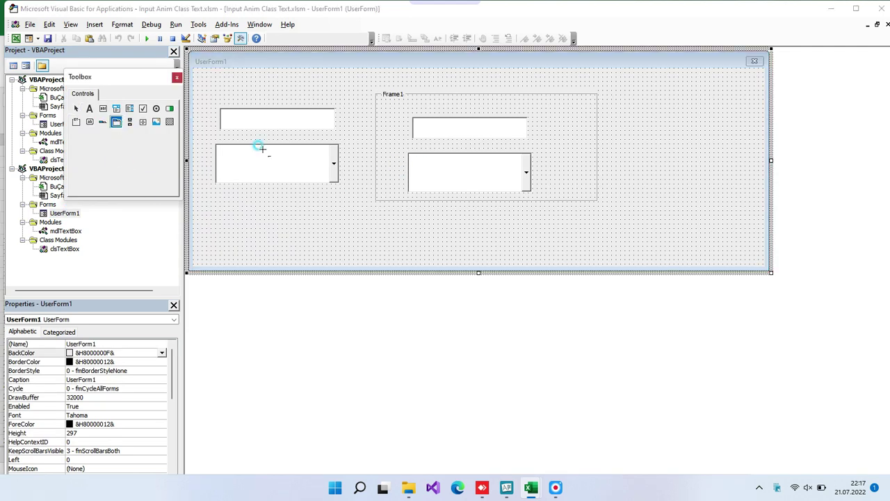
{"action": "mouse_move", "coordinate": [615, 95]}
{"action": "left_mouse_down"}
{"action": "mouse_move", "coordinate": [683, 179]}
{"action": "mouse_move", "coordinate": [742, 207]}
{"action": "left_mouse_up"}
{"action": "left_click_drag", "start_coordinate": [768, 163], "coordinate": [867, 159]}
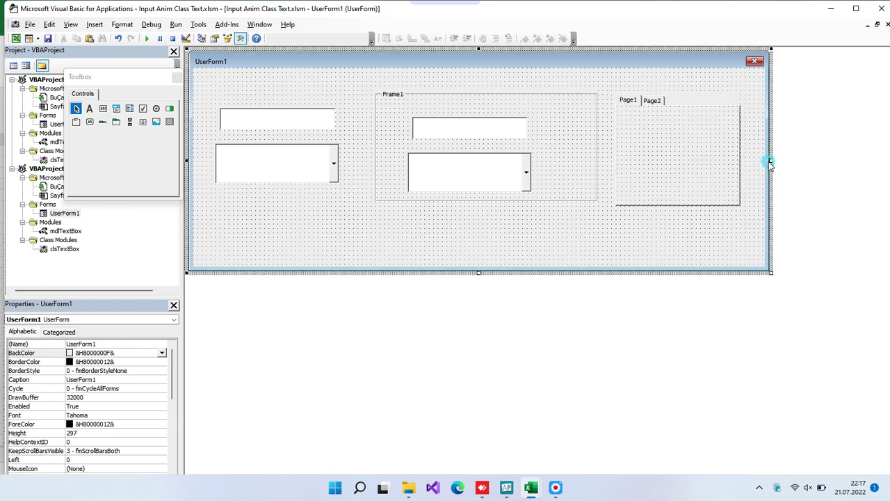
{"action": "left_click", "coordinate": [726, 177]}
{"action": "left_click_drag", "start_coordinate": [741, 204], "coordinate": [828, 241]}
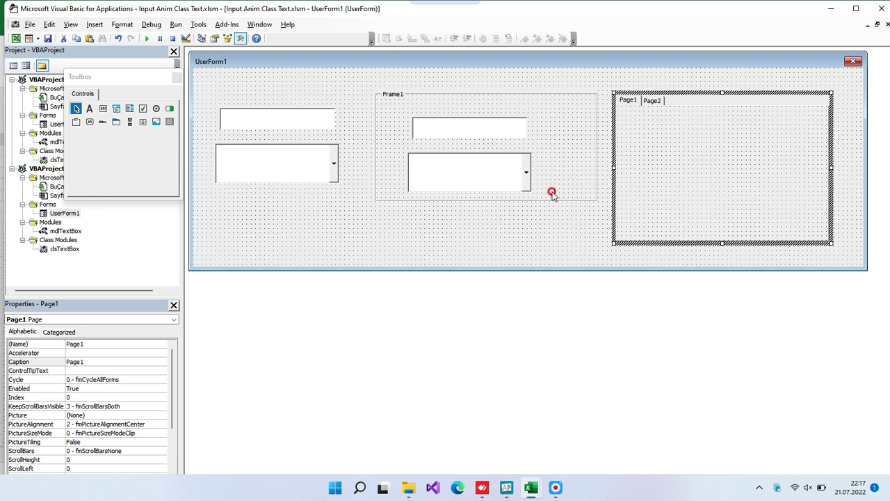
Step: Copy the original Name and Job inputs and paste them onto Page1 of the MultiPage
{"action": "left_click_drag", "start_coordinate": [352, 202], "coordinate": [297, 121]}
{"action": "right_click", "coordinate": [297, 121]}
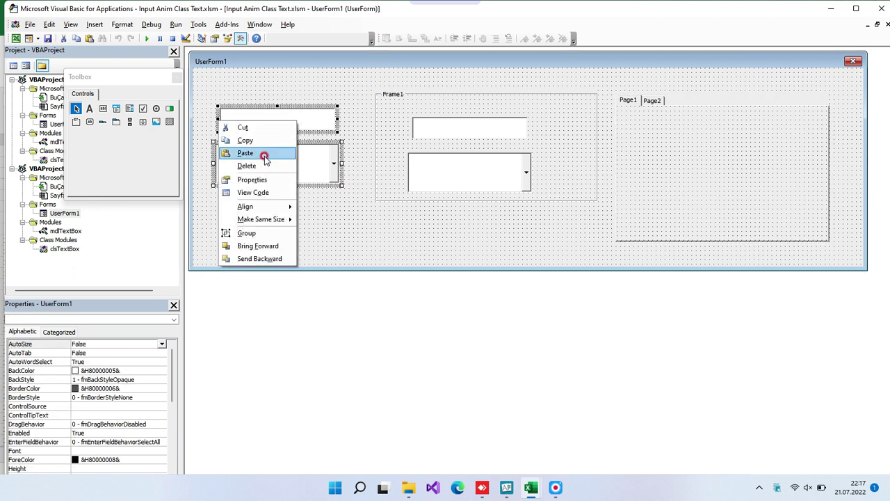
{"action": "left_click", "coordinate": [268, 140]}
{"action": "right_click", "coordinate": [675, 163]}
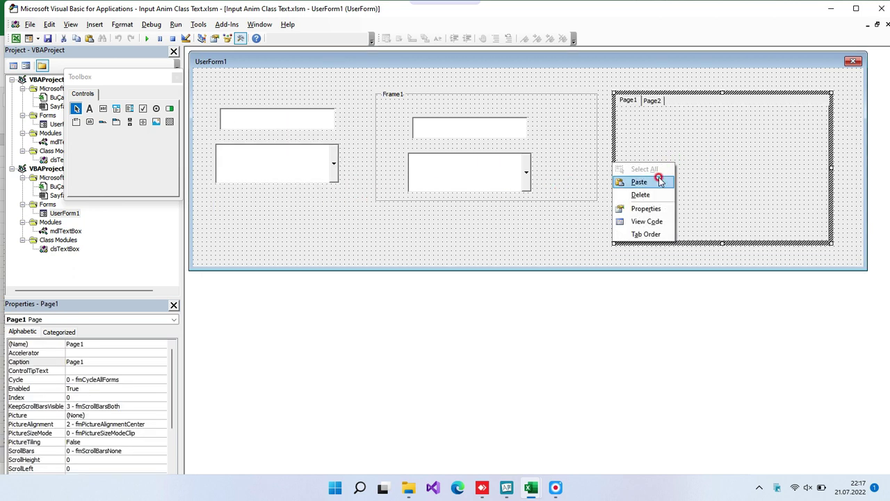
{"action": "left_click", "coordinate": [659, 181]}
Step: Move the pasted fields left on Page1, select Page1, and run the form
{"action": "left_click_drag", "start_coordinate": [691, 145], "coordinate": [648, 148]}
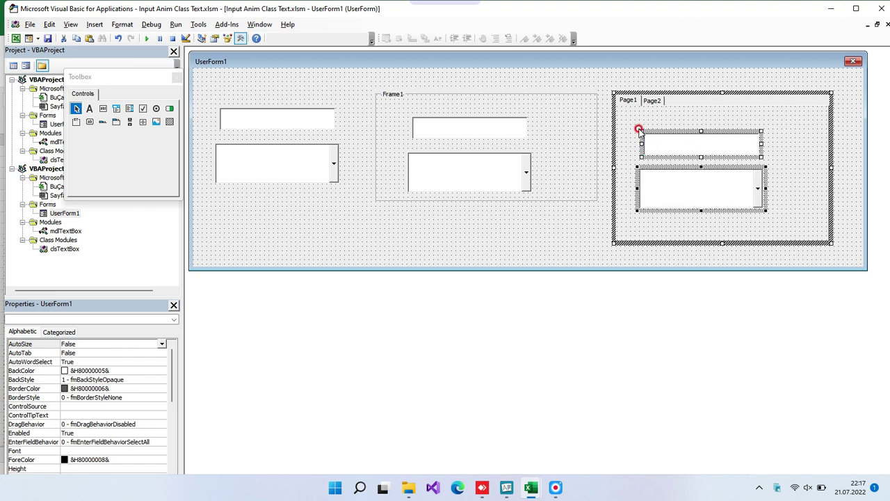
{"action": "left_click", "coordinate": [636, 131]}
{"action": "left_click", "coordinate": [651, 145]}
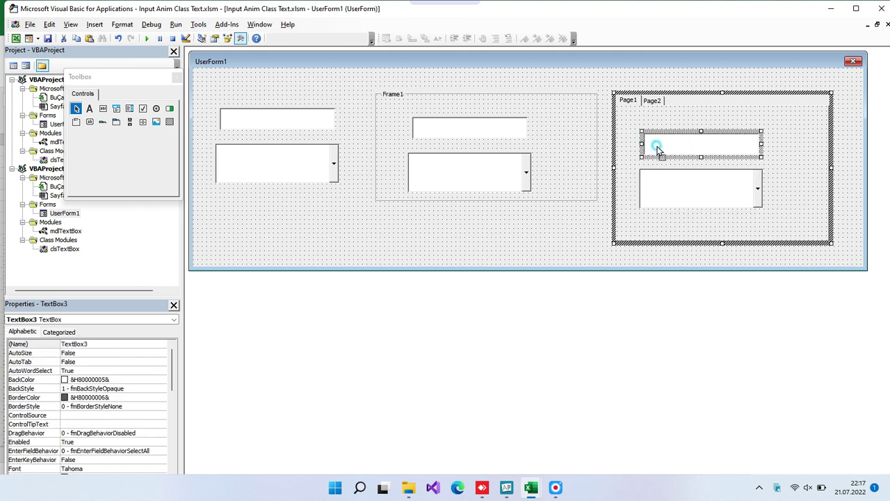
{"action": "left_click", "coordinate": [629, 190]}
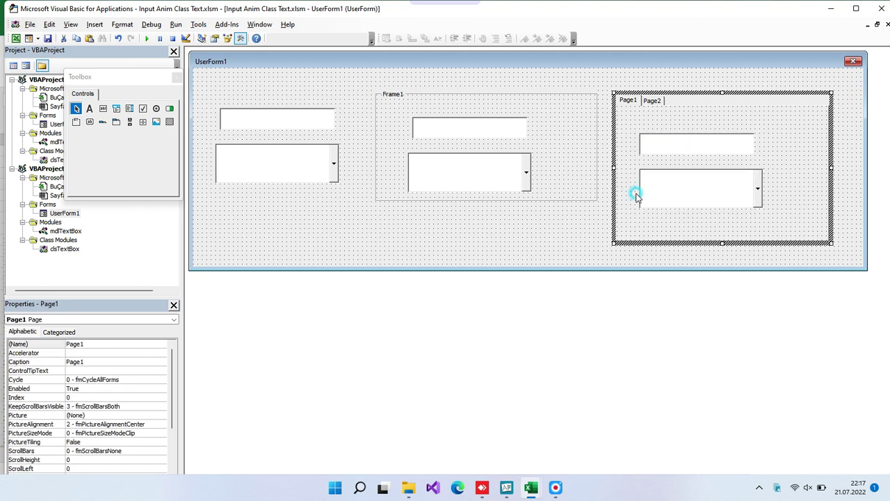
{"action": "left_click", "coordinate": [148, 40]}
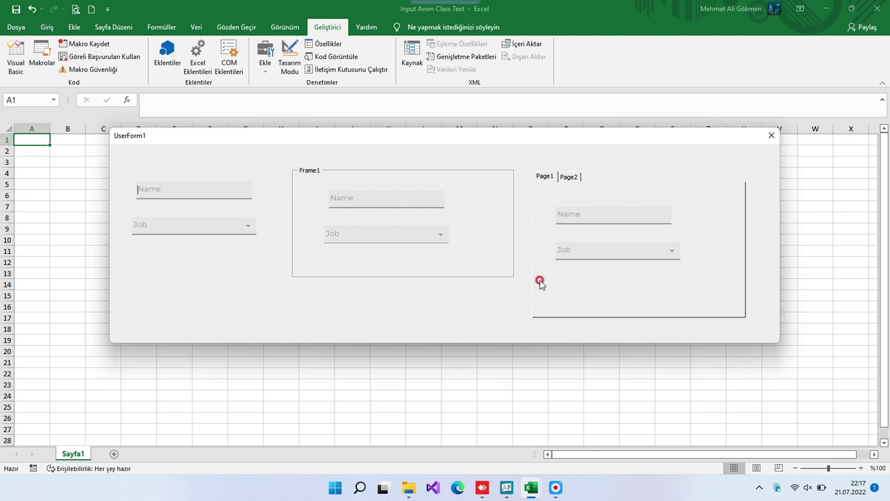
Step: Focus the Name and Job fields on Page1, in Frame1 and on the left to test the labels, then close the form
{"action": "left_click", "coordinate": [578, 218]}
{"action": "left_click", "coordinate": [577, 248]}
{"action": "left_click", "coordinate": [379, 235]}
{"action": "left_click", "coordinate": [381, 199]}
{"action": "left_click", "coordinate": [193, 183]}
{"action": "left_click", "coordinate": [175, 233]}
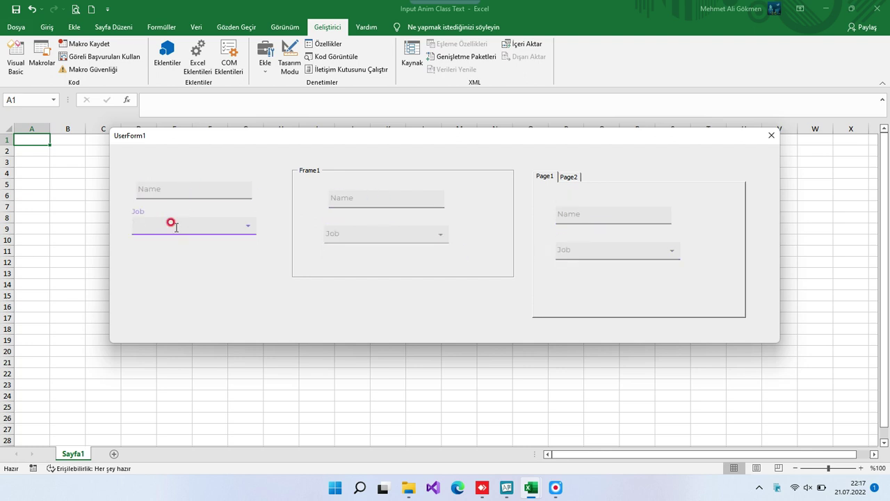
{"action": "left_click", "coordinate": [181, 193]}
{"action": "left_click", "coordinate": [336, 205]}
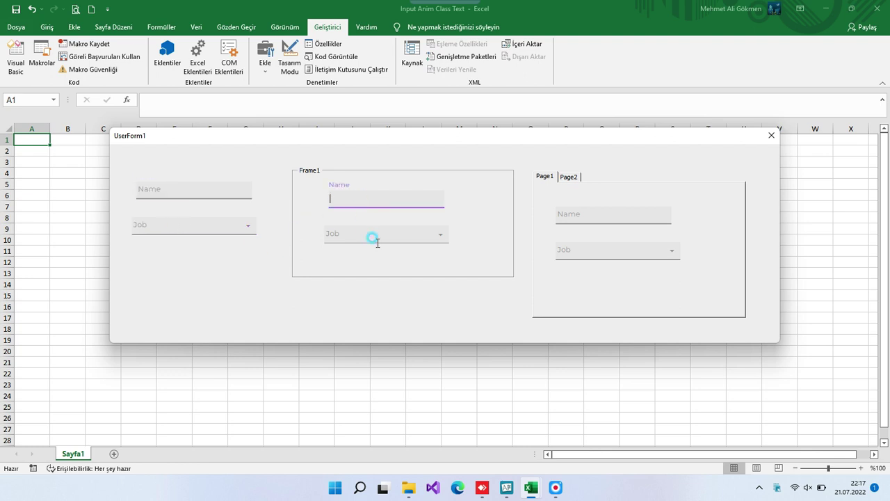
{"action": "left_click", "coordinate": [771, 135]}
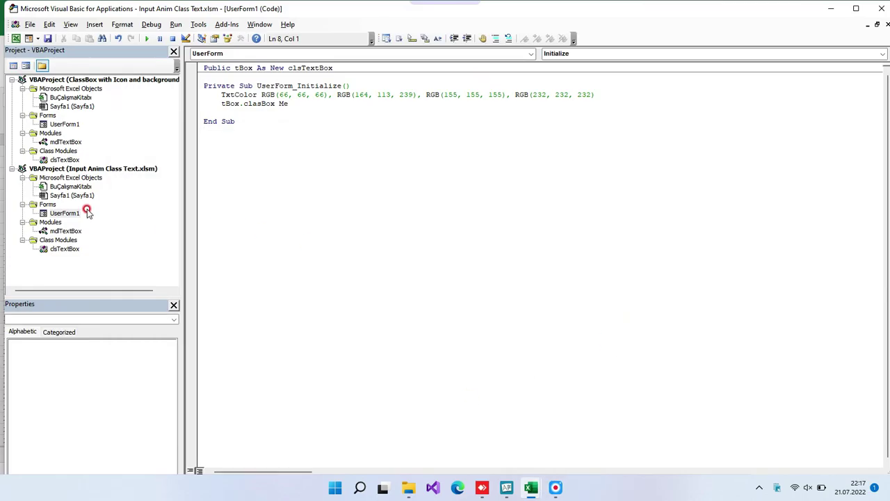
Step: Open UserForm1's design view, select the left Name text box, and switch to the Input Anim Class Text workbook
{"action": "double_click", "coordinate": [70, 214]}
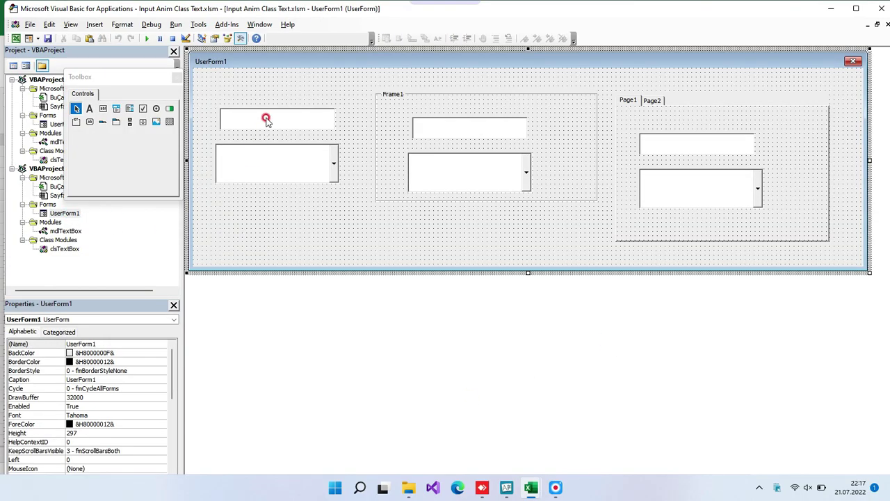
{"action": "left_click", "coordinate": [266, 119]}
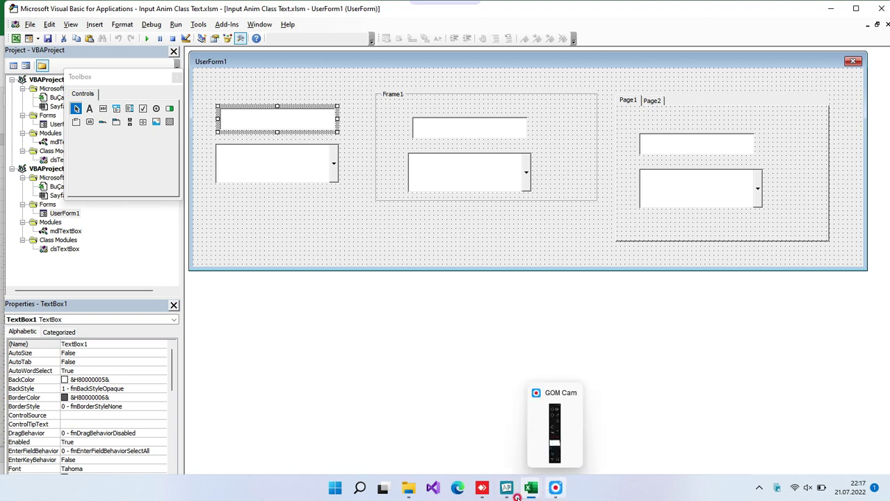
{"action": "mouse_move", "coordinate": [507, 491]}
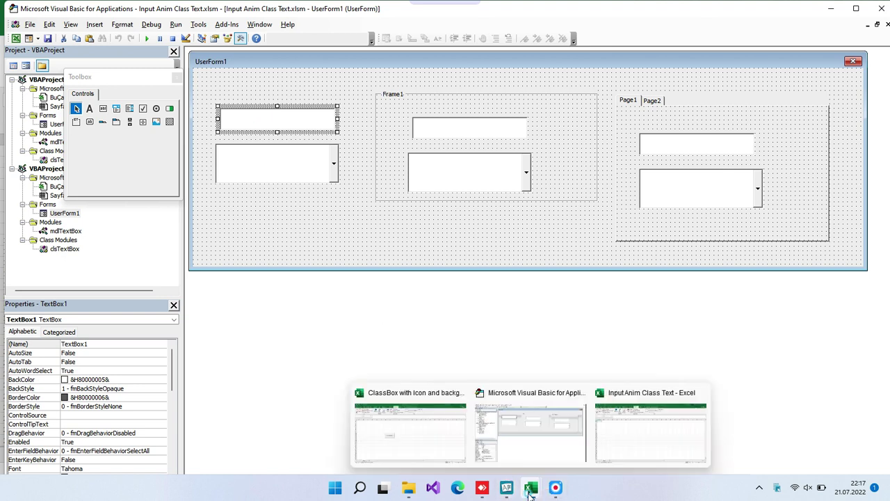
{"action": "left_click", "coordinate": [416, 439]}
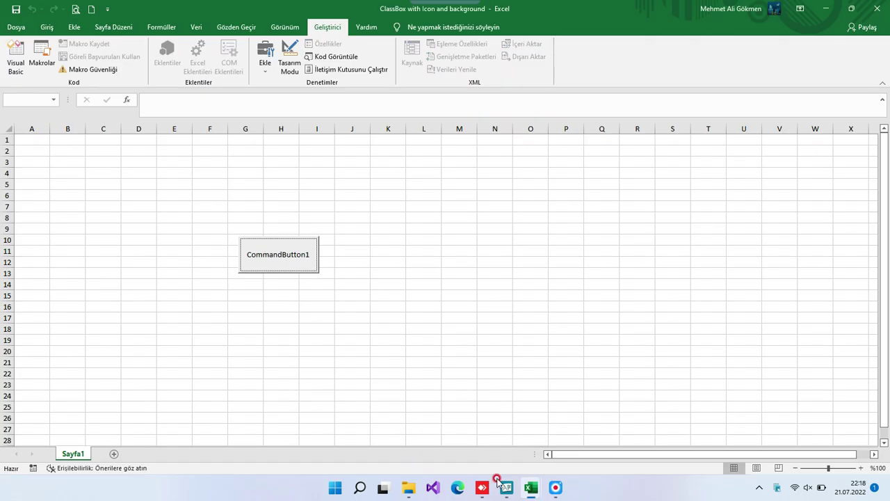
{"action": "left_click", "coordinate": [629, 435]}
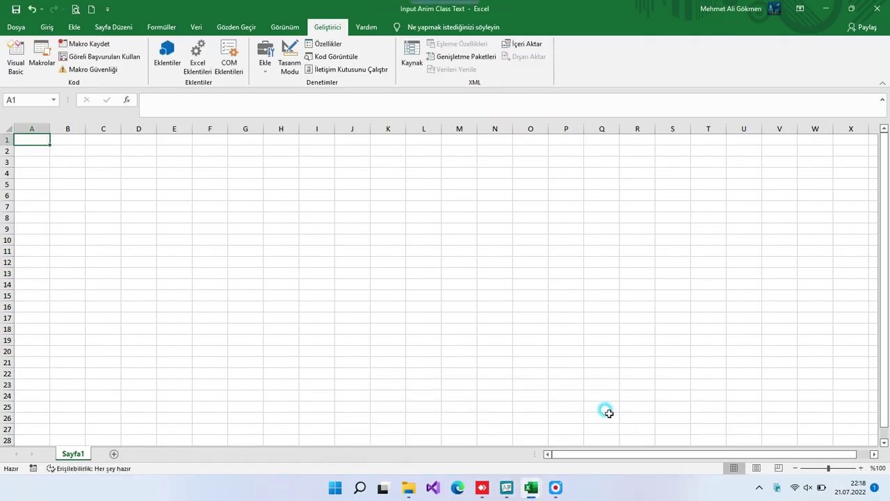
Step: Look up the person icon's code E13D in the Segoe MDL2 Assets symbol list, then cancel without inserting
{"action": "left_click", "coordinate": [460, 295]}
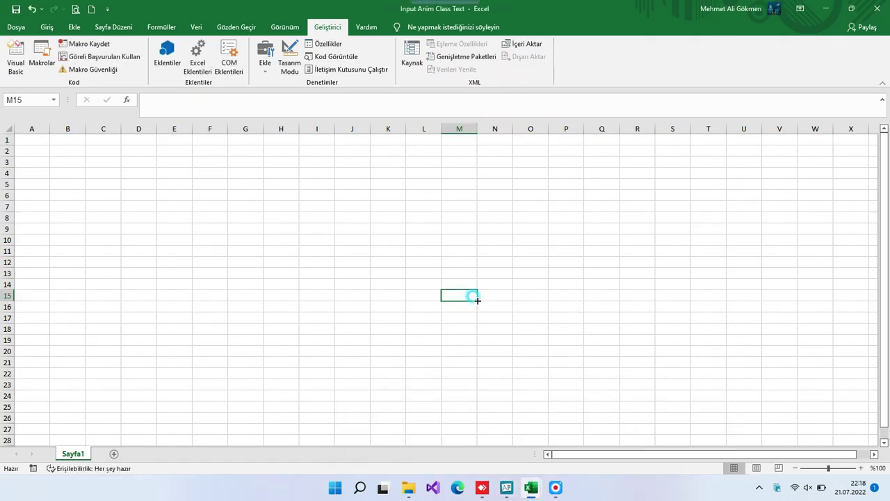
{"action": "left_click", "coordinate": [73, 27]}
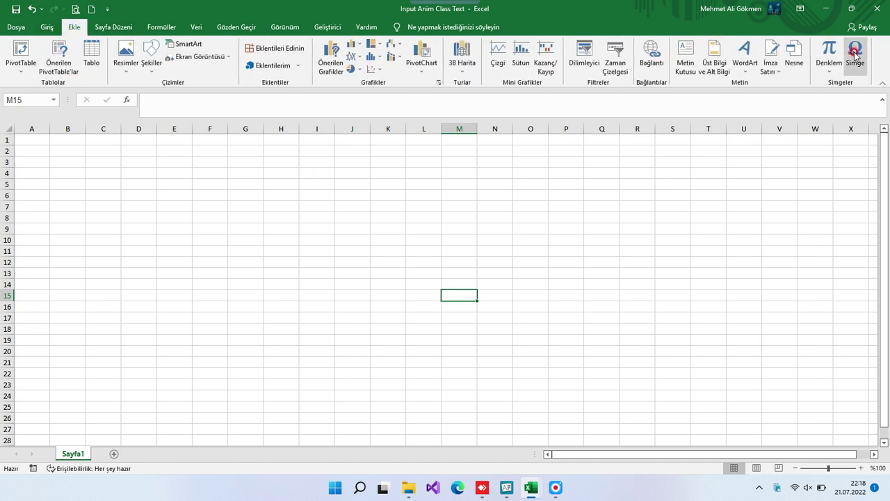
{"action": "left_click", "coordinate": [854, 55]}
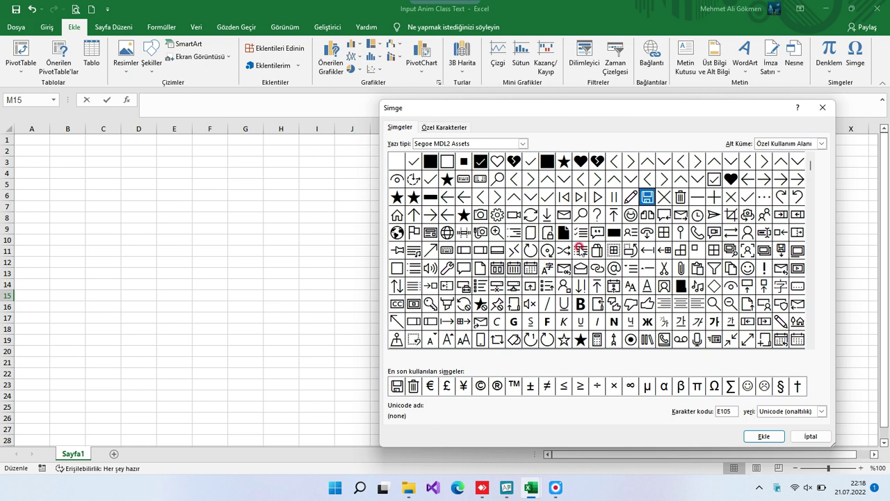
{"action": "left_click", "coordinate": [746, 233]}
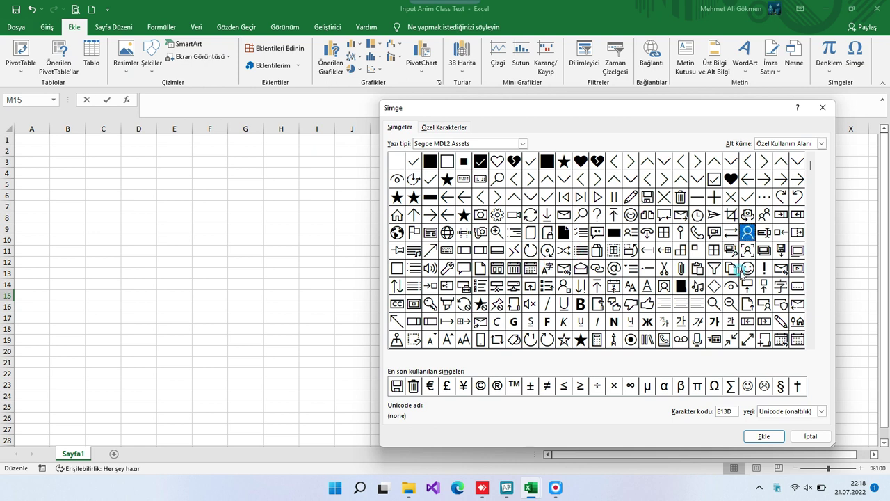
{"action": "left_click_drag", "start_coordinate": [726, 411], "coordinate": [708, 412]}
{"action": "left_click", "coordinate": [811, 436]}
{"action": "left_click", "coordinate": [487, 384]}
Step: Back in the VBA editor, set the left-hand Name text box's ControlTipText to &HE13D
{"action": "mouse_move", "coordinate": [531, 487]}
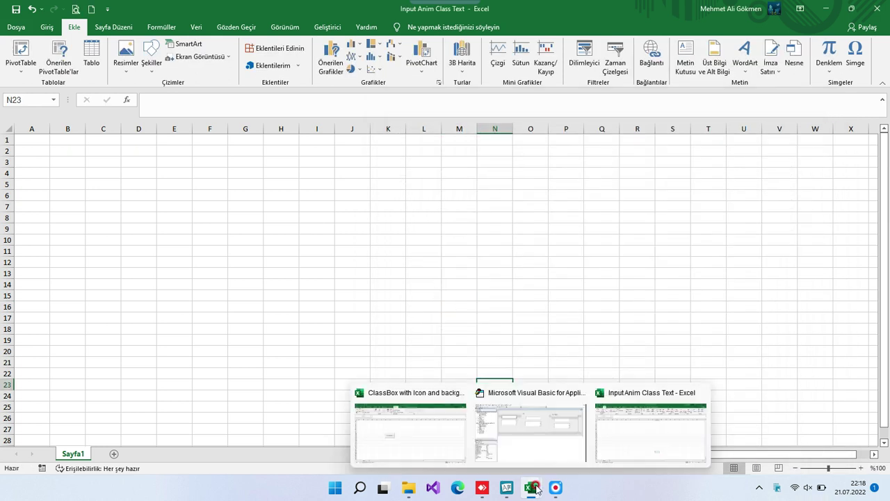
{"action": "left_click", "coordinate": [532, 453]}
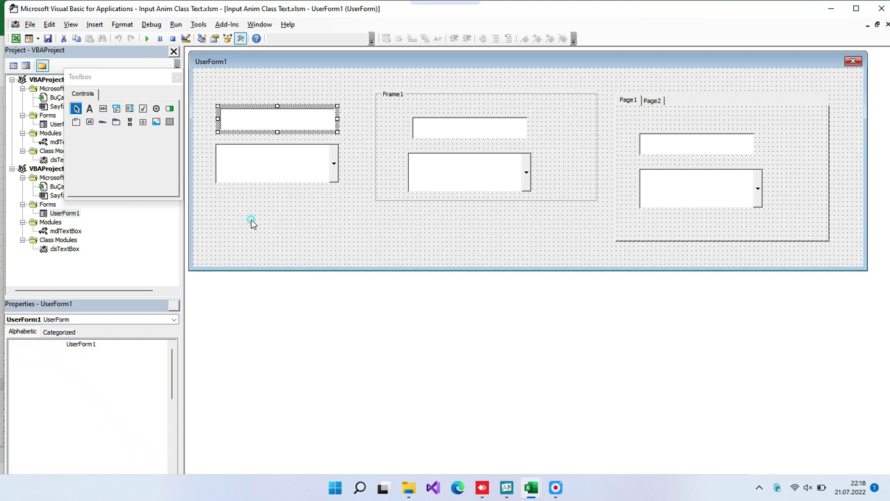
{"action": "left_click", "coordinate": [258, 123]}
{"action": "left_click", "coordinate": [82, 422]}
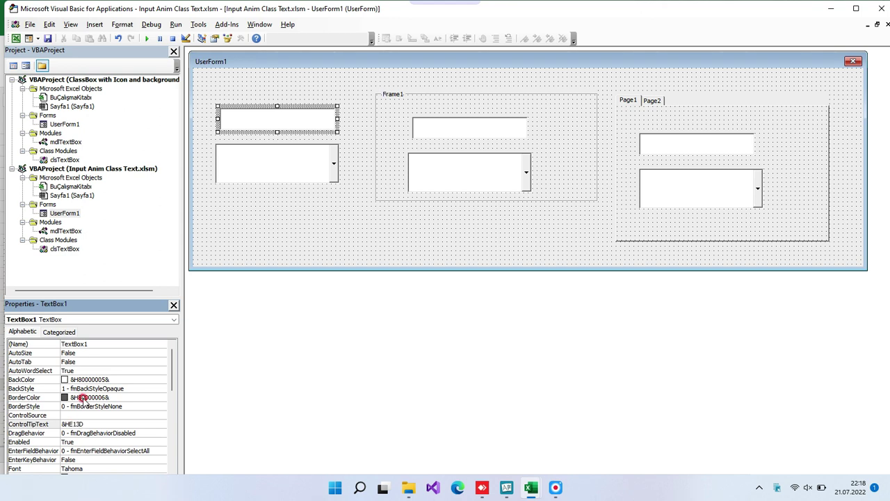
{"action": "left_click", "coordinate": [234, 220]}
{"action": "left_click", "coordinate": [263, 123]}
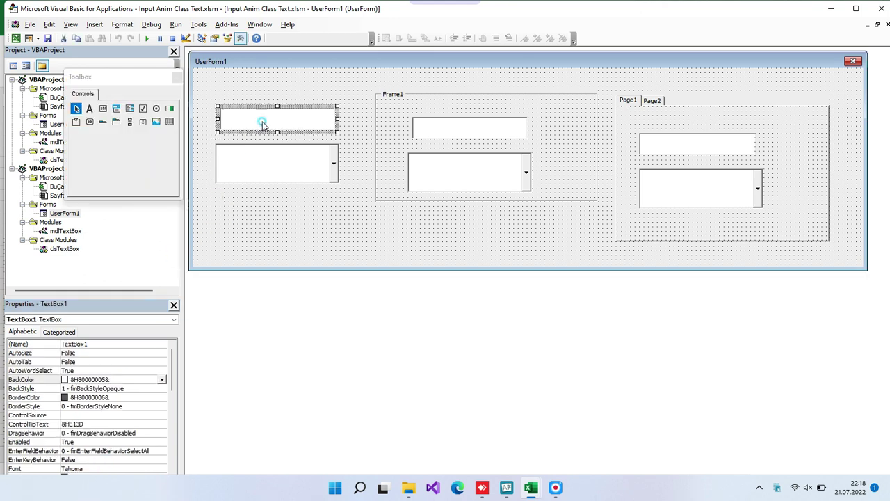
{"action": "left_click", "coordinate": [96, 424]}
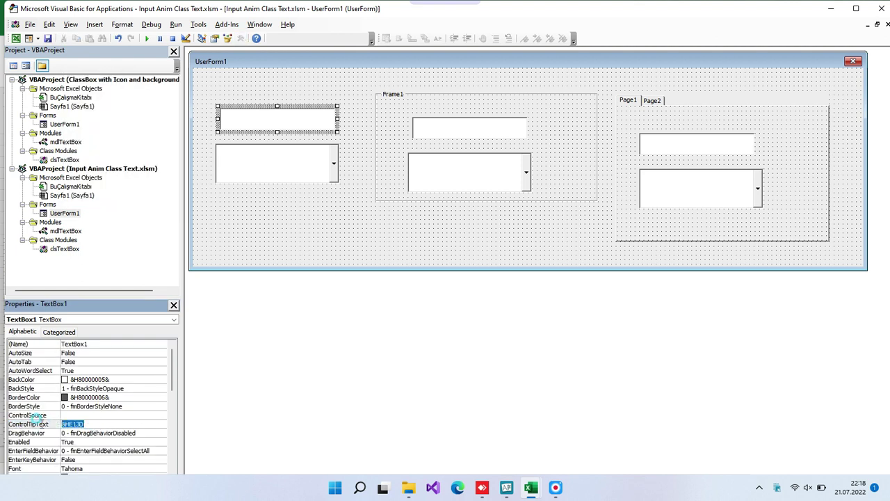
Step: Paste &HE13D into the ControlTipText of Frame1's Name text box, then select Page1's Name box
{"action": "left_click", "coordinate": [488, 127]}
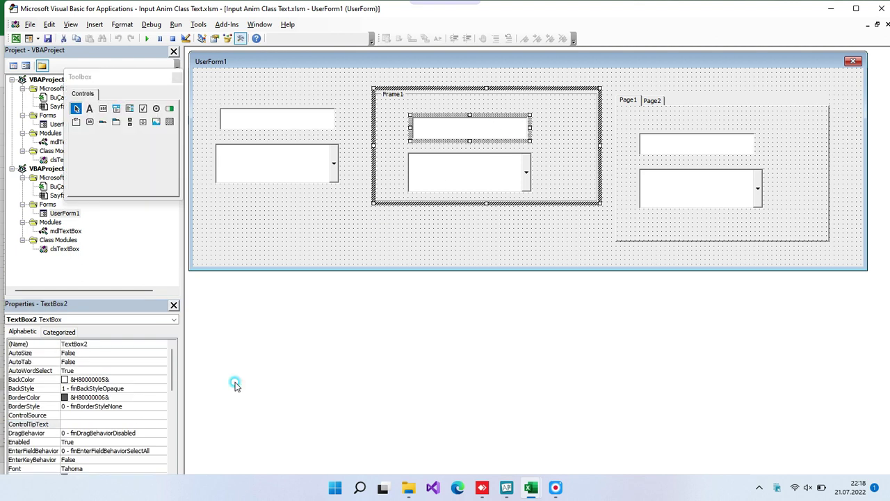
{"action": "left_click", "coordinate": [63, 419]}
{"action": "key", "text": "ctrl+v"}
{"action": "left_click", "coordinate": [658, 179]}
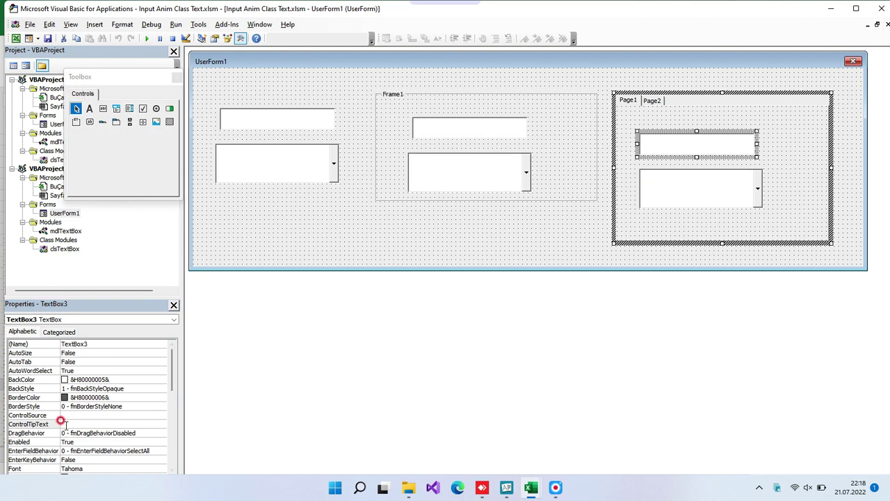
{"action": "left_click", "coordinate": [73, 423]}
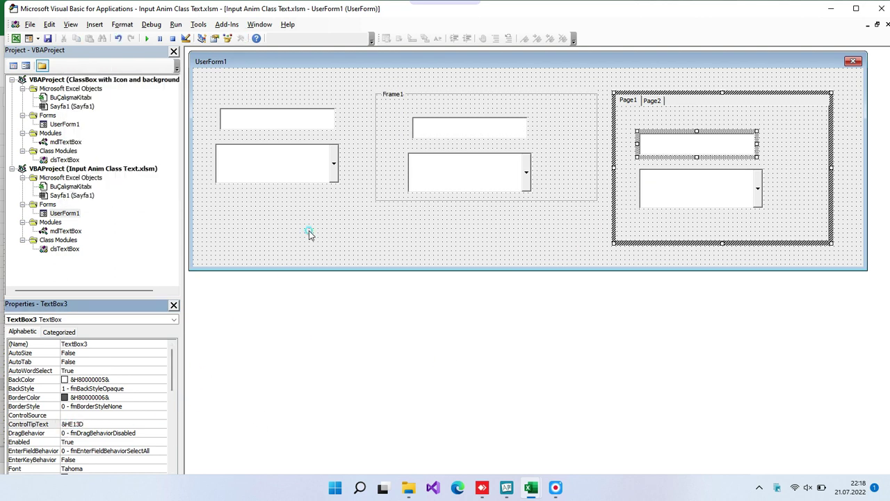
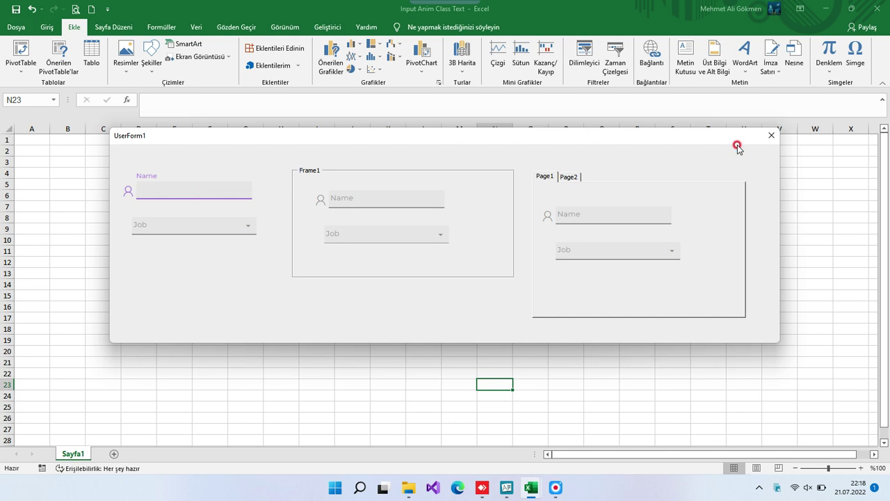
Step: Close the running form and browse Excel's Segoe MDL2 Assets symbols
{"action": "left_click", "coordinate": [771, 136]}
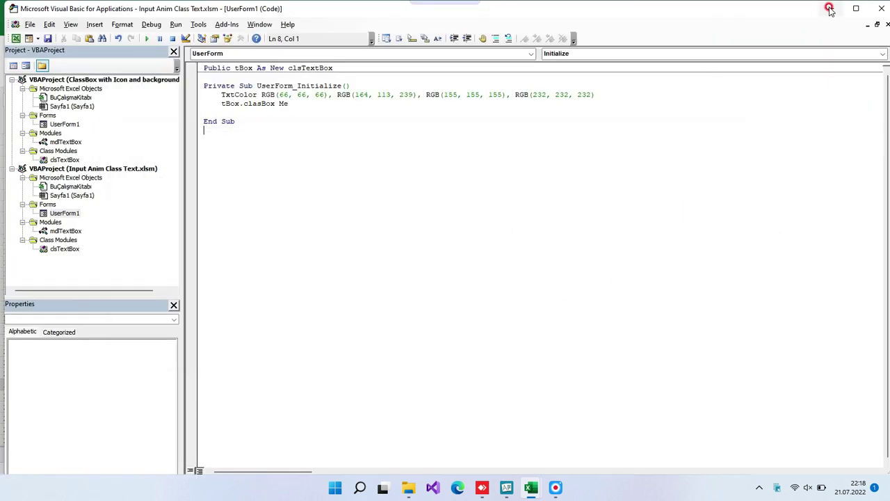
{"action": "left_click", "coordinate": [829, 8]}
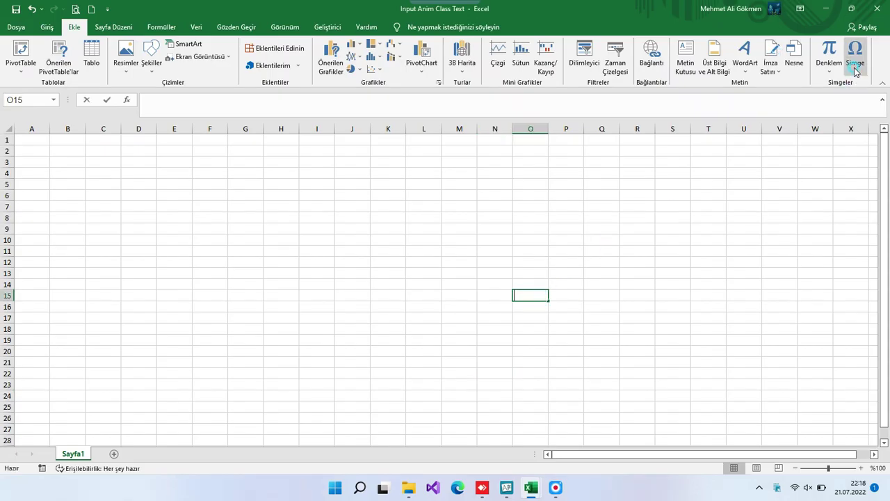
{"action": "left_click", "coordinate": [855, 66]}
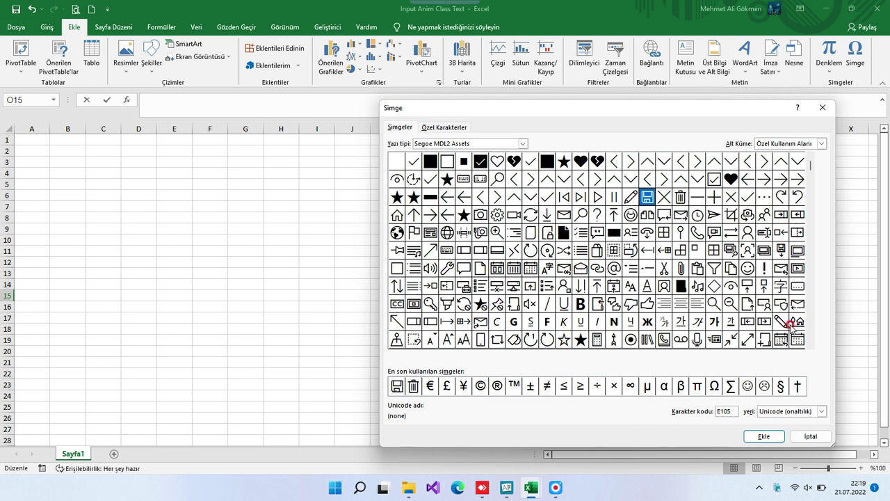
{"action": "left_click", "coordinate": [412, 136]}
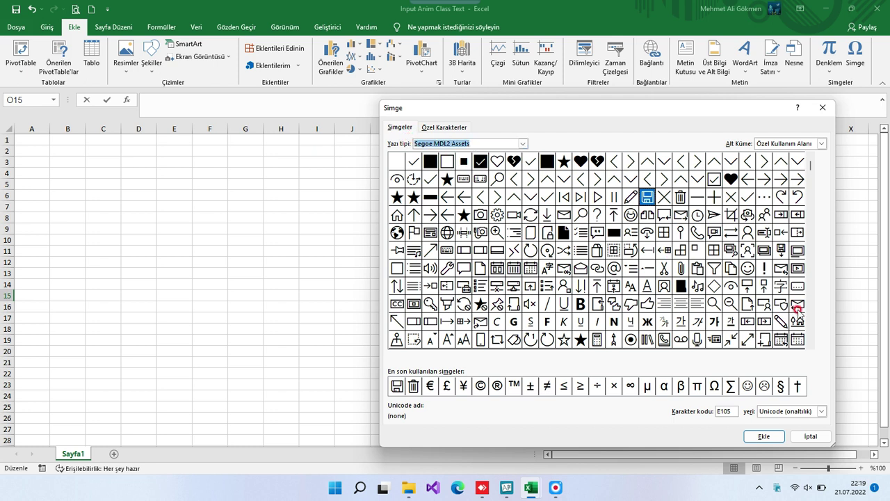
{"action": "left_click", "coordinate": [811, 345]}
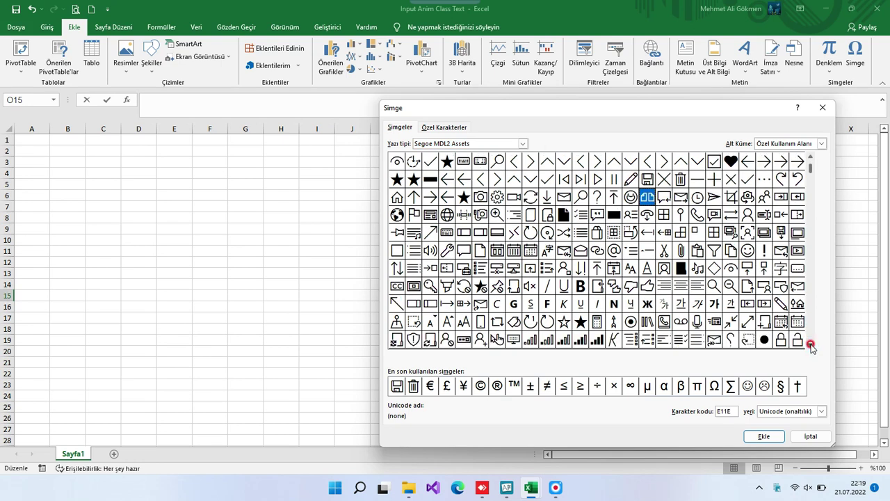
{"action": "left_click", "coordinate": [810, 345]}
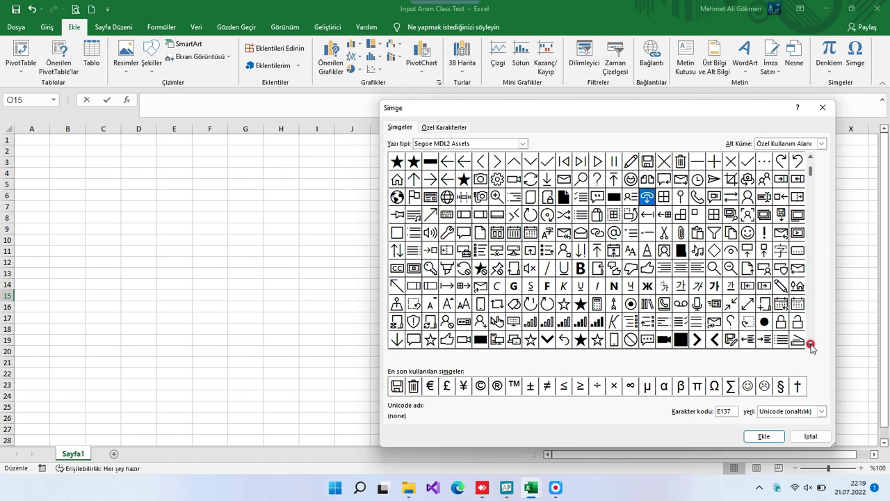
{"action": "left_click", "coordinate": [811, 345]}
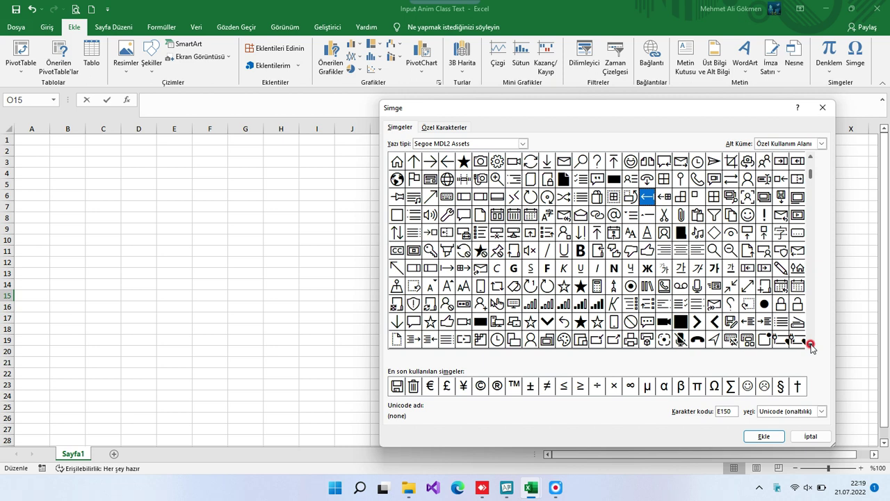
Step: Find the lock icon's code E1F7, cancel the Symbol dialog and return to the VBA editor
{"action": "left_click", "coordinate": [801, 308]}
{"action": "left_click", "coordinate": [728, 414]}
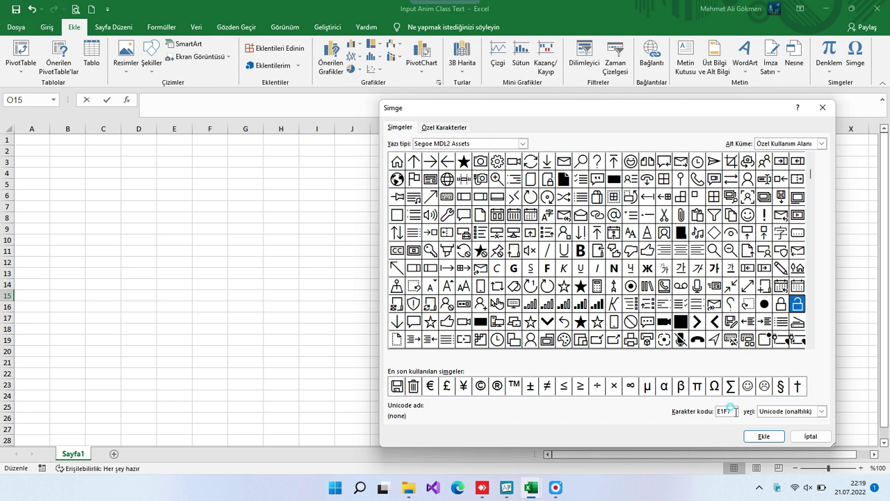
{"action": "left_click", "coordinate": [693, 411]}
{"action": "left_click", "coordinate": [792, 438]}
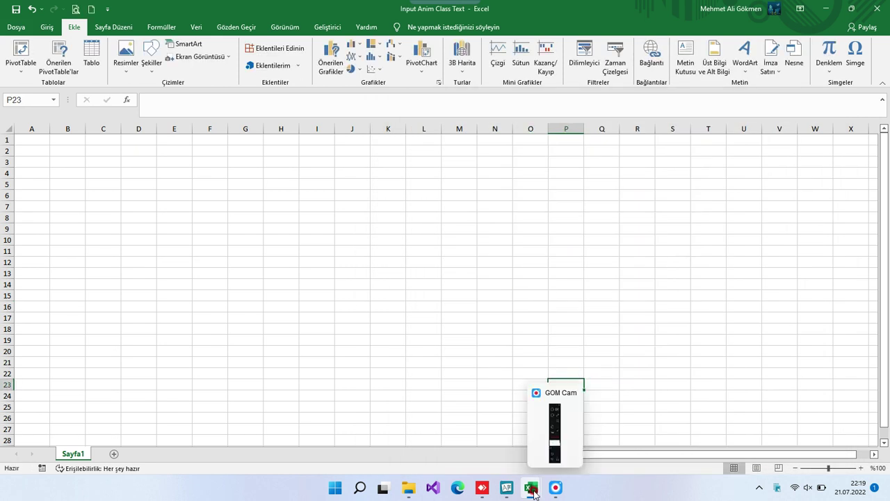
{"action": "mouse_move", "coordinate": [532, 490]}
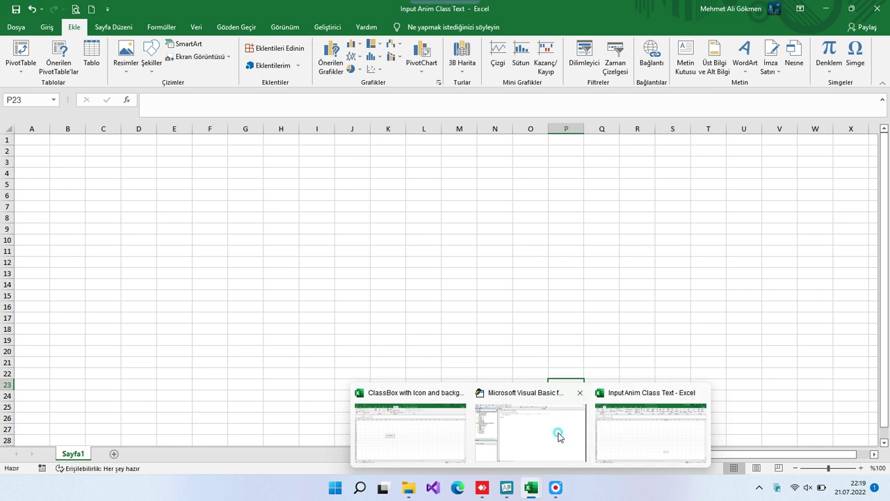
{"action": "left_click", "coordinate": [558, 436]}
Step: In UserForm1, replace TextBox3's ControlTipText &HE13D with the lock code &HE1F7
{"action": "double_click", "coordinate": [69, 213]}
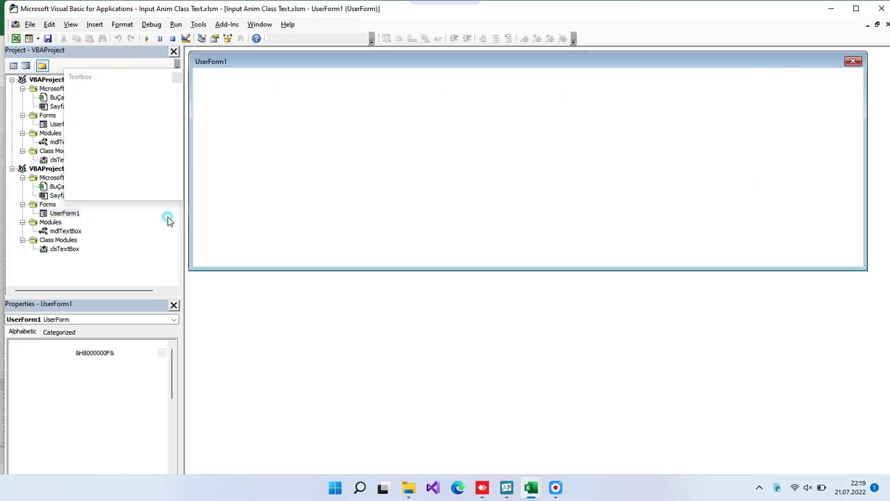
{"action": "left_click", "coordinate": [672, 139]}
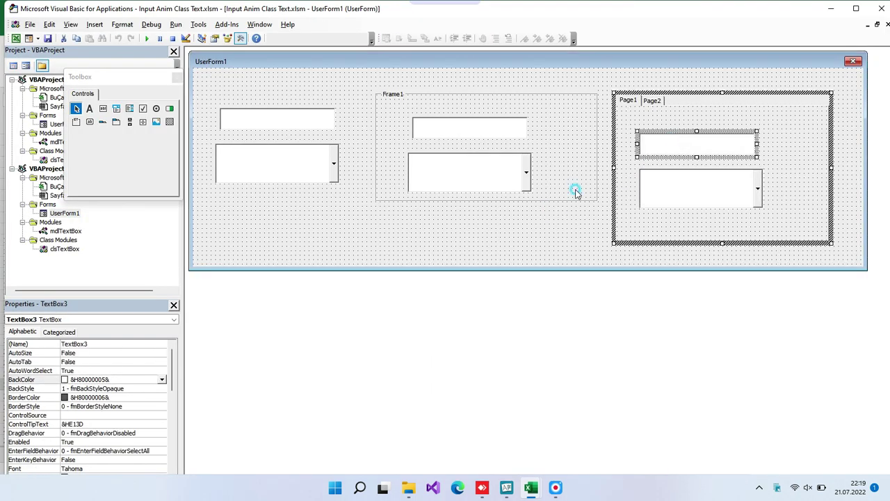
{"action": "left_click", "coordinate": [82, 424]}
{"action": "double_click", "coordinate": [67, 424]}
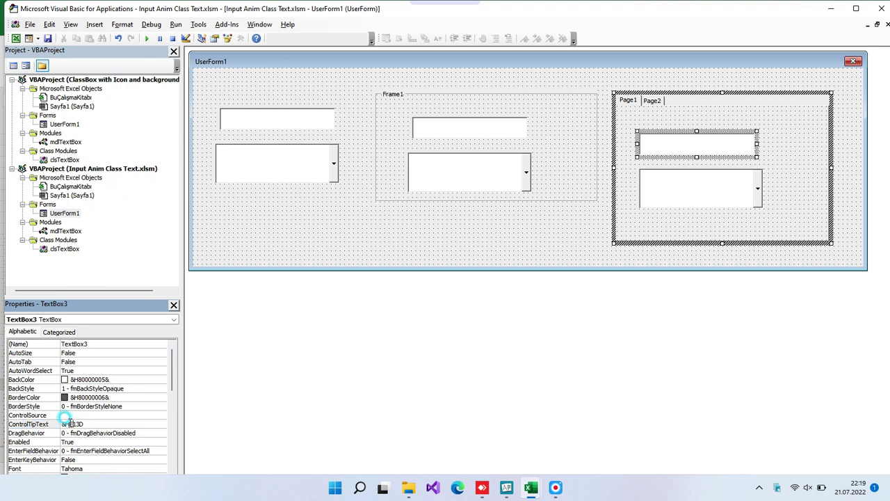
{"action": "key", "text": "ctrl+v"}
{"action": "left_click", "coordinate": [101, 418]}
{"action": "left_click", "coordinate": [91, 454]}
Step: Change TextBox3's Tag from Name to Password
{"action": "scroll", "coordinate": [91, 455], "scroll_direction": "down", "scroll_amount": 9}
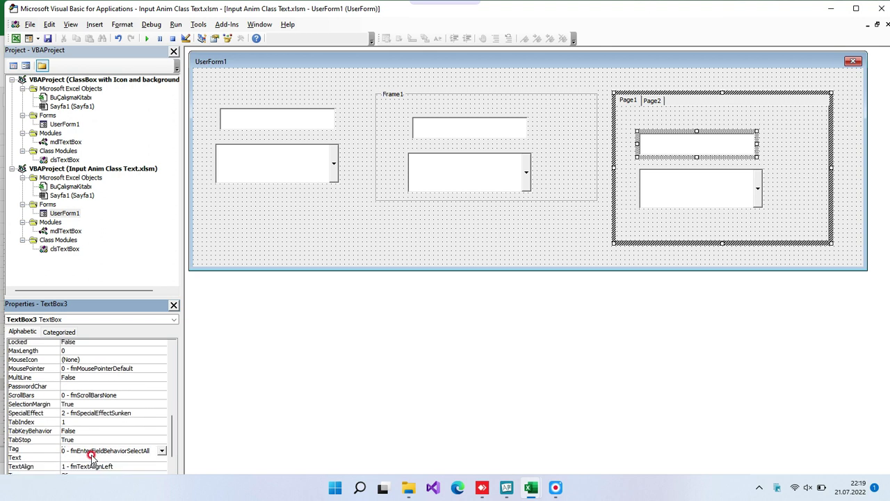
{"action": "left_click", "coordinate": [83, 406]}
{"action": "left_click", "coordinate": [42, 405]}
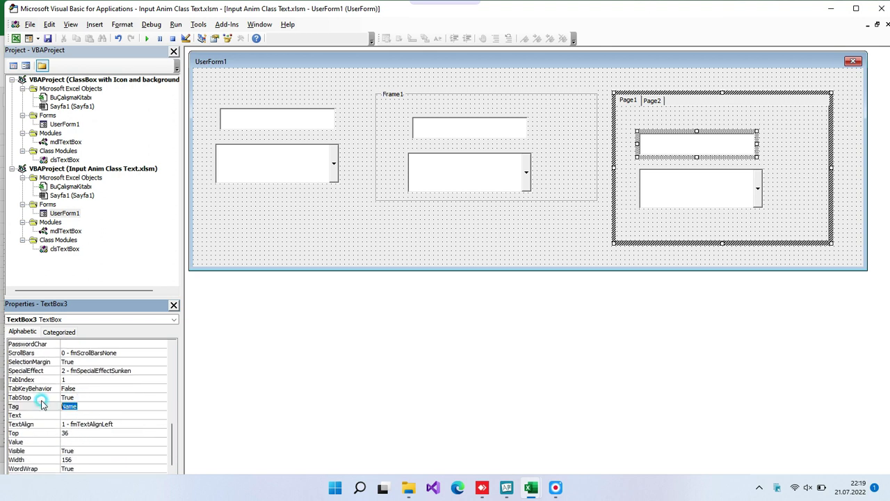
{"action": "type", "text": "Password"}
{"action": "left_click", "coordinate": [292, 224]}
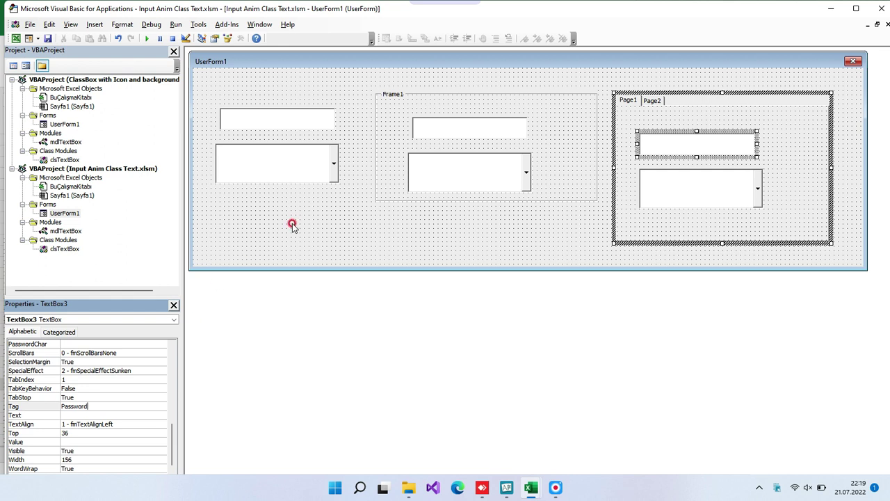
Step: Run UserForm1, test the Password and Name boxes' floating labels and lock icon, then close it
{"action": "left_click", "coordinate": [146, 38]}
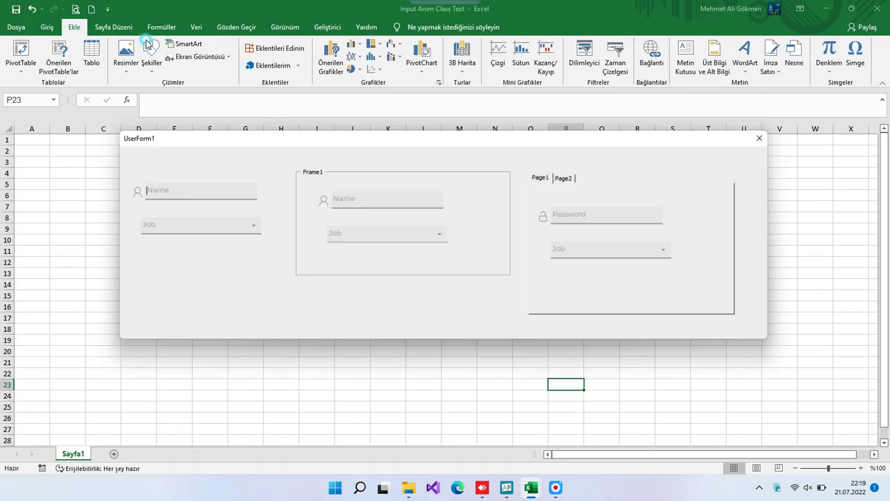
{"action": "left_click", "coordinate": [547, 217]}
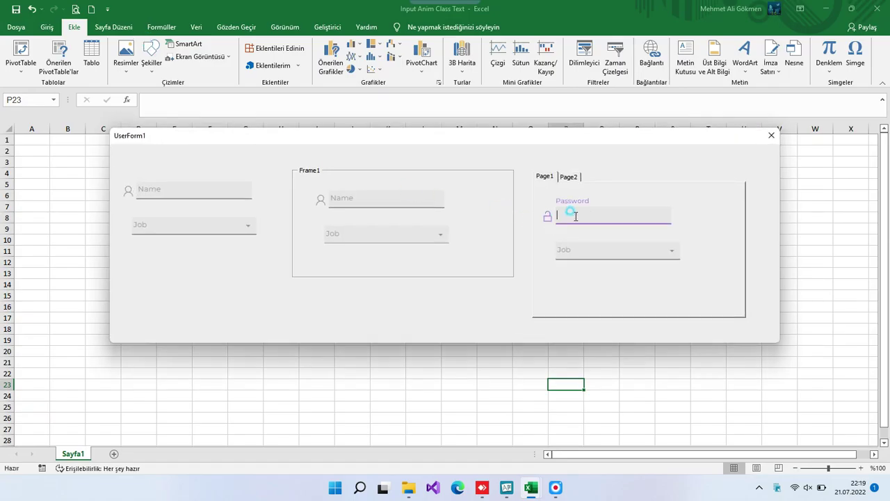
{"action": "left_click", "coordinate": [356, 201]}
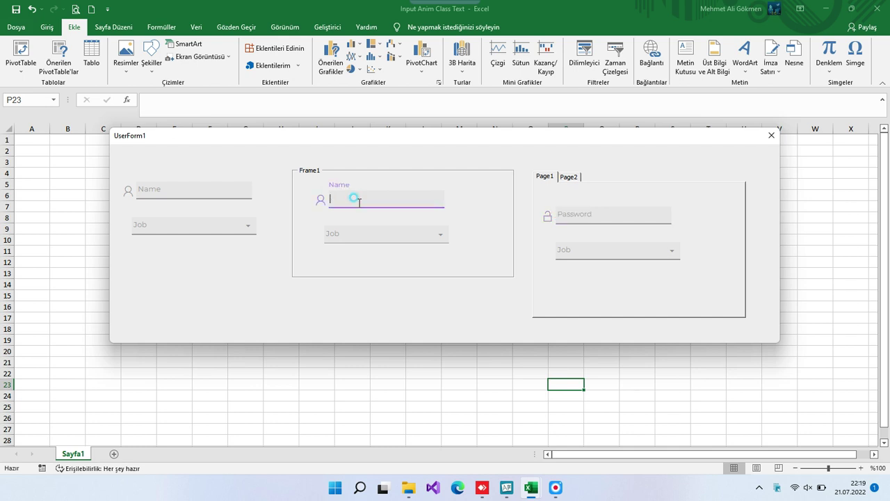
{"action": "left_click", "coordinate": [591, 214]}
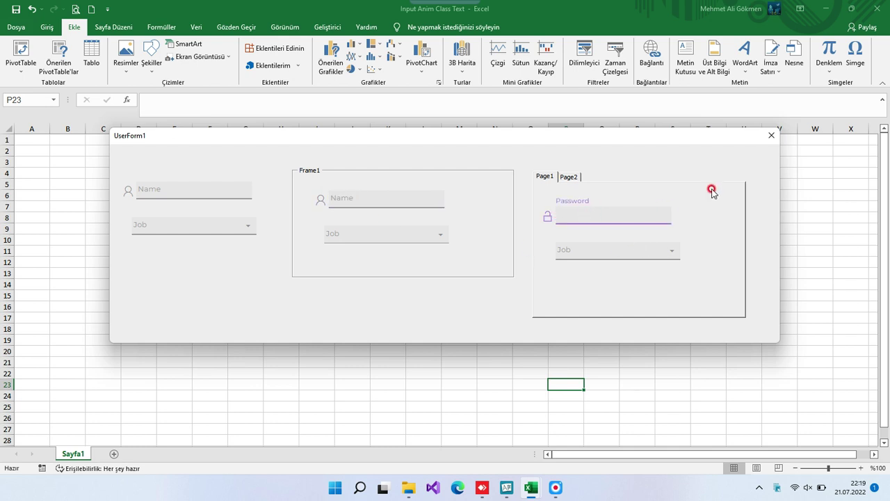
{"action": "left_click", "coordinate": [772, 142]}
{"action": "mouse_move", "coordinate": [532, 485]}
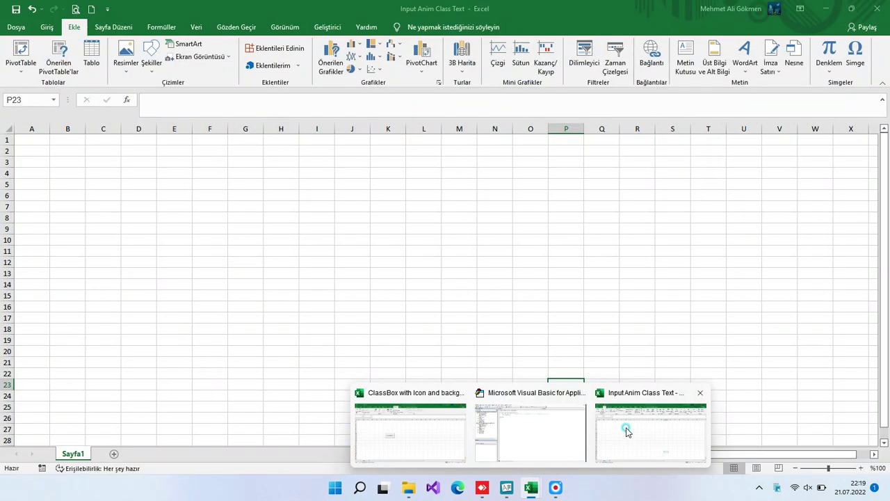
Step: In Excel's Segoe MDL2 Assets symbols, find the magnifier icon's code E192 and cancel
{"action": "left_click", "coordinate": [622, 426]}
{"action": "left_click", "coordinate": [570, 334]}
{"action": "left_click", "coordinate": [855, 56]}
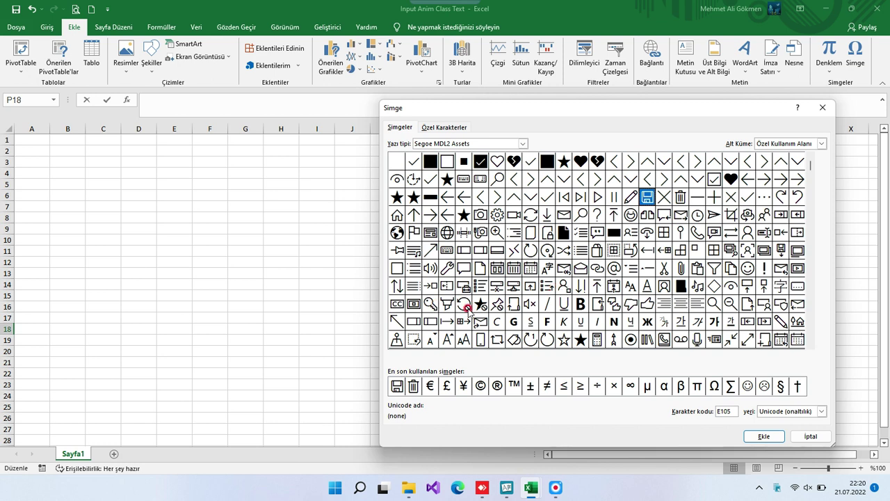
{"action": "left_click", "coordinate": [432, 306]}
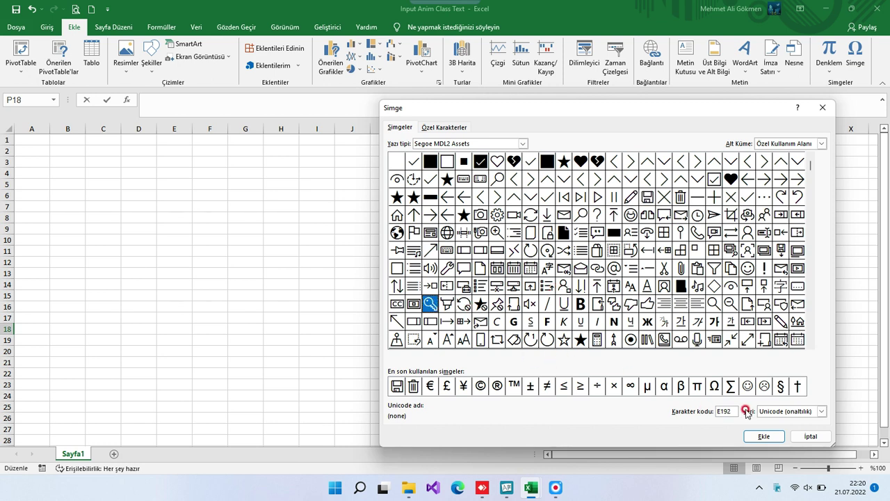
{"action": "left_click_drag", "start_coordinate": [731, 410], "coordinate": [677, 414]}
{"action": "left_click", "coordinate": [810, 436]}
Step: Return to the VBA editor and open UserForm1
{"action": "left_click", "coordinate": [504, 395]}
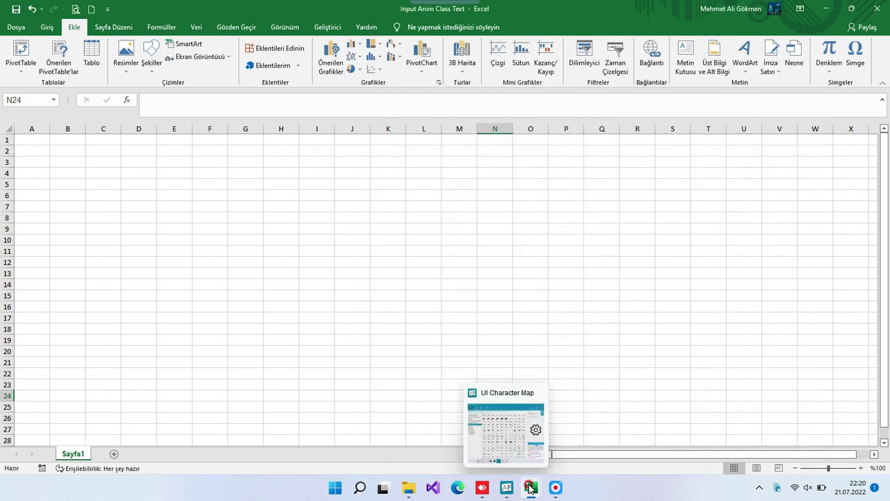
{"action": "mouse_move", "coordinate": [530, 487]}
{"action": "left_click", "coordinate": [558, 434]}
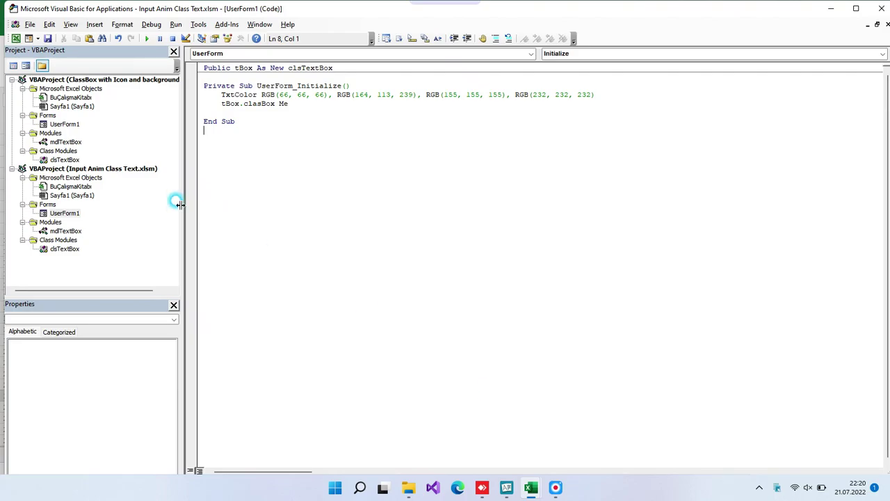
{"action": "double_click", "coordinate": [64, 213]}
Step: Check that each combo box's ControlTipText is the magnifier code &HE192
{"action": "left_click", "coordinate": [304, 172]}
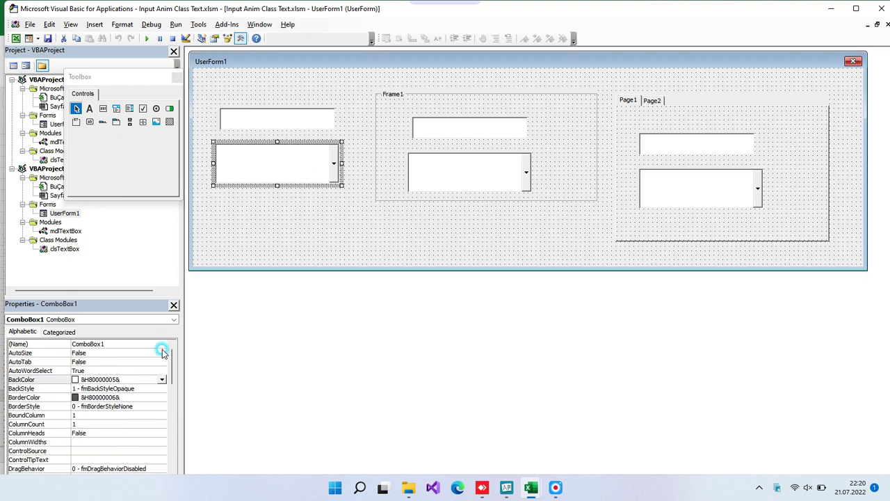
{"action": "left_click", "coordinate": [75, 461]}
{"action": "type", "text": "&HE192"}
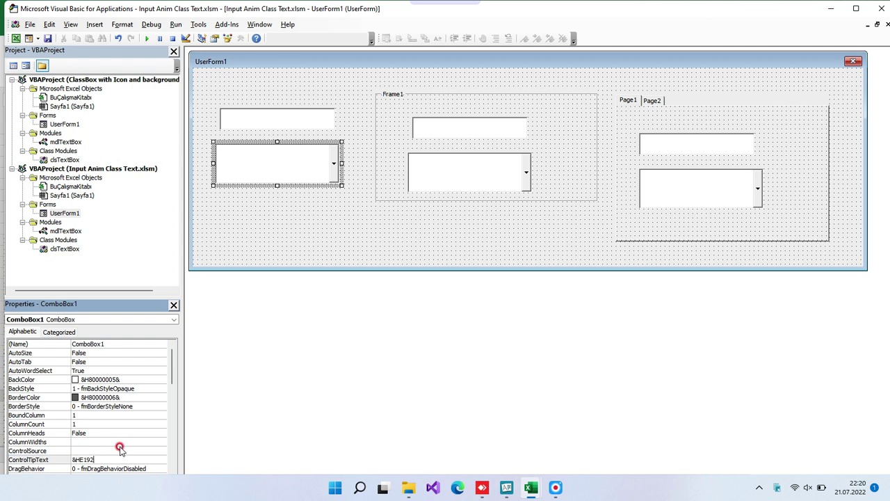
{"action": "left_click", "coordinate": [67, 457]}
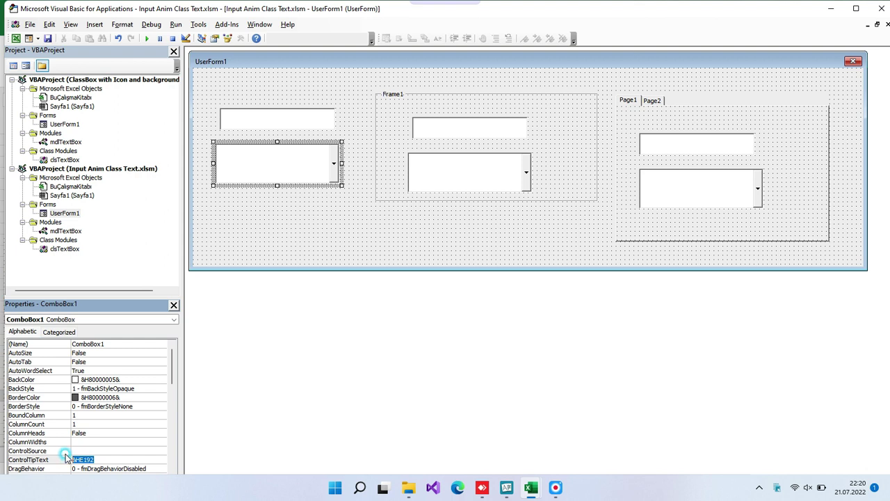
{"action": "left_click", "coordinate": [453, 164]}
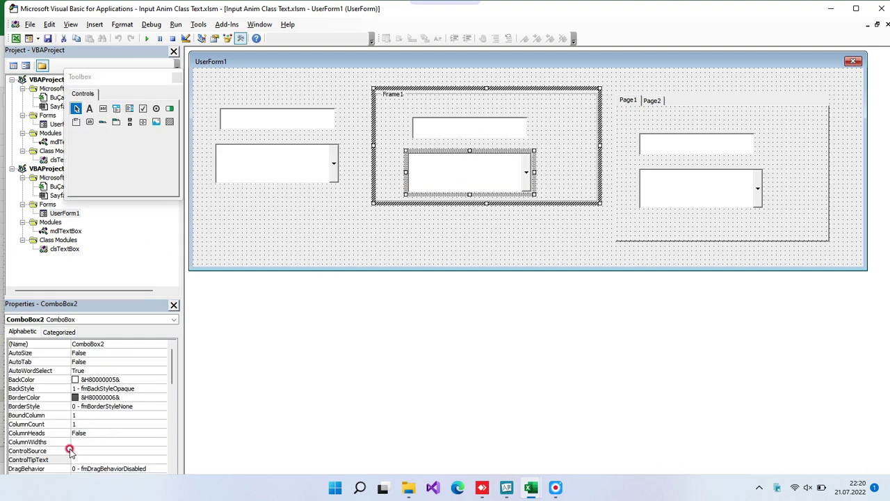
{"action": "left_click", "coordinate": [69, 456]}
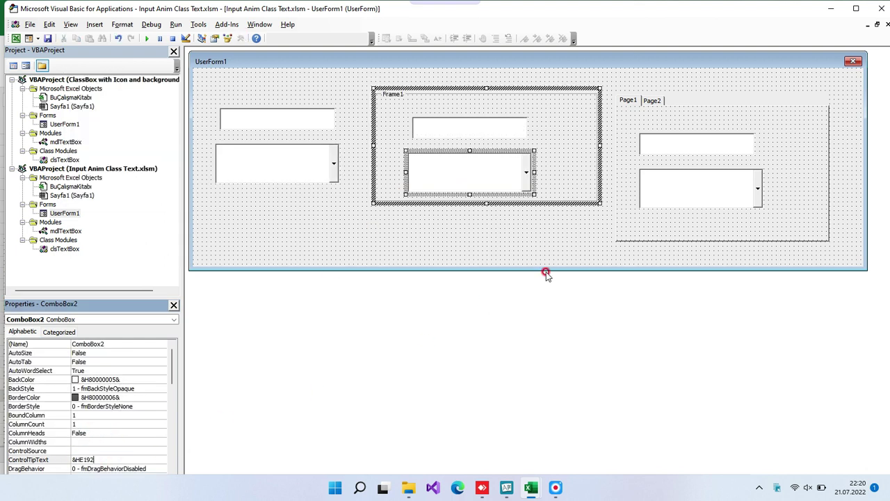
{"action": "left_click", "coordinate": [680, 186]}
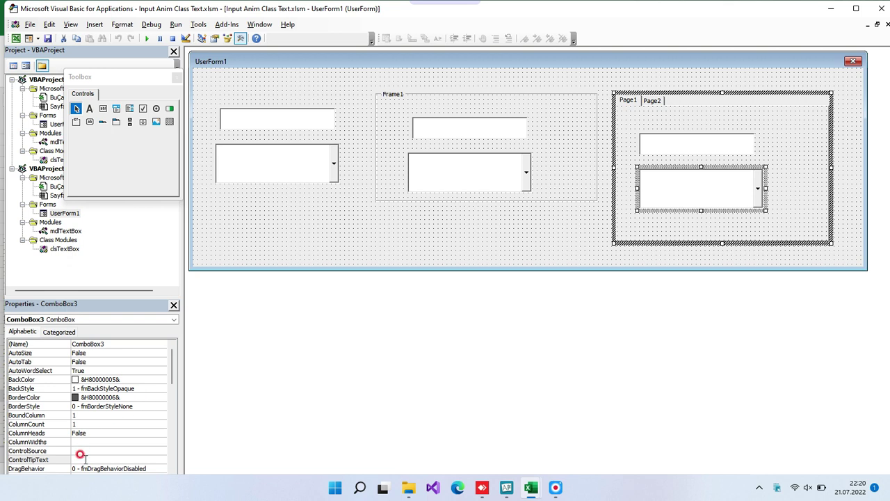
Step: Select the UserForm, run it, and focus the first Job box to test its label
{"action": "left_click", "coordinate": [80, 455]}
{"action": "left_click", "coordinate": [297, 202]}
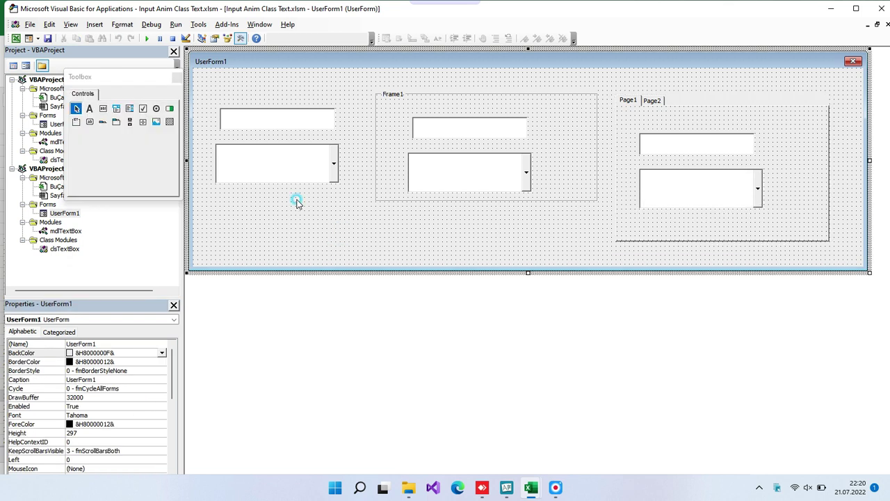
{"action": "left_click", "coordinate": [147, 39]}
{"action": "left_click", "coordinate": [155, 225]}
Step: Test floating labels on the Name, Job and Password boxes, then close the form
{"action": "left_click", "coordinate": [175, 189]}
{"action": "left_click", "coordinate": [316, 198]}
{"action": "left_click", "coordinate": [333, 230]}
{"action": "left_click", "coordinate": [585, 249]}
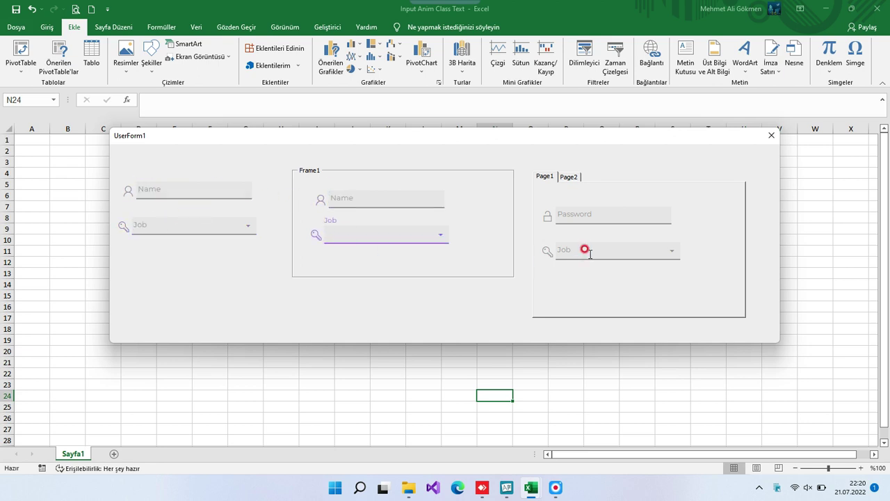
{"action": "left_click", "coordinate": [590, 213]}
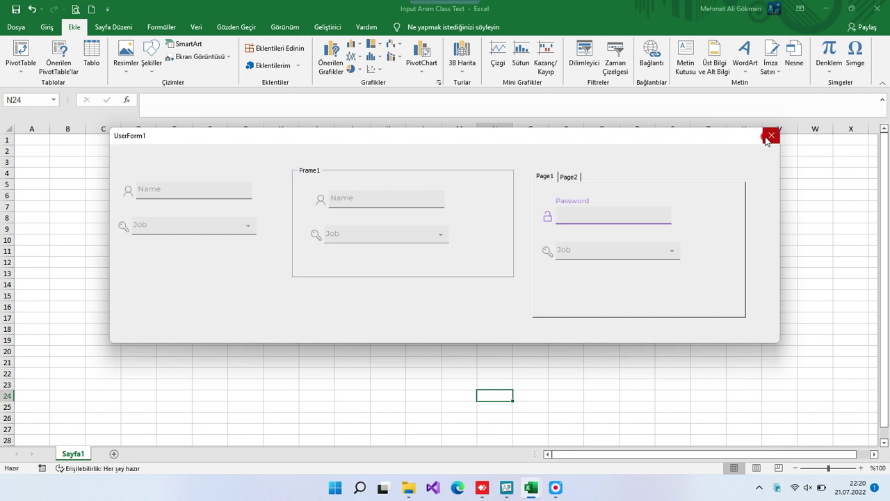
{"action": "left_click", "coordinate": [768, 139]}
Step: Reopen UserForm1's design and inspect the first Job combo box's icon code &HE192
{"action": "mouse_move", "coordinate": [531, 488]}
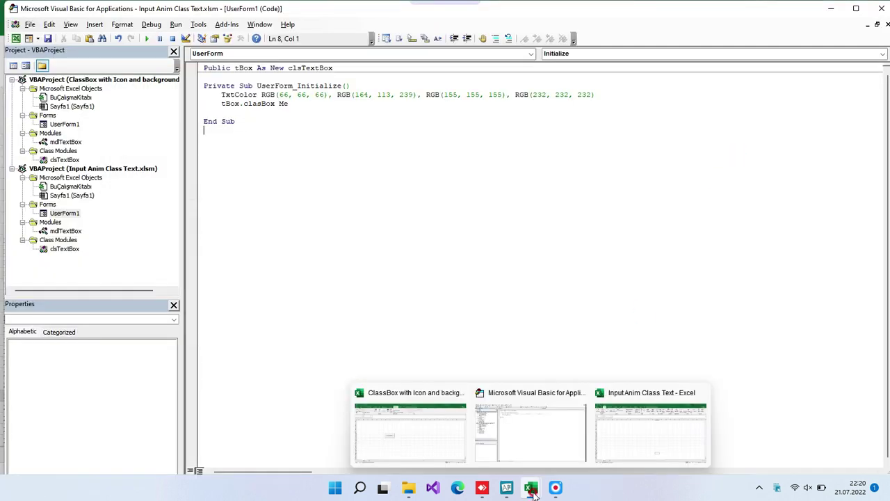
{"action": "left_click", "coordinate": [572, 441]}
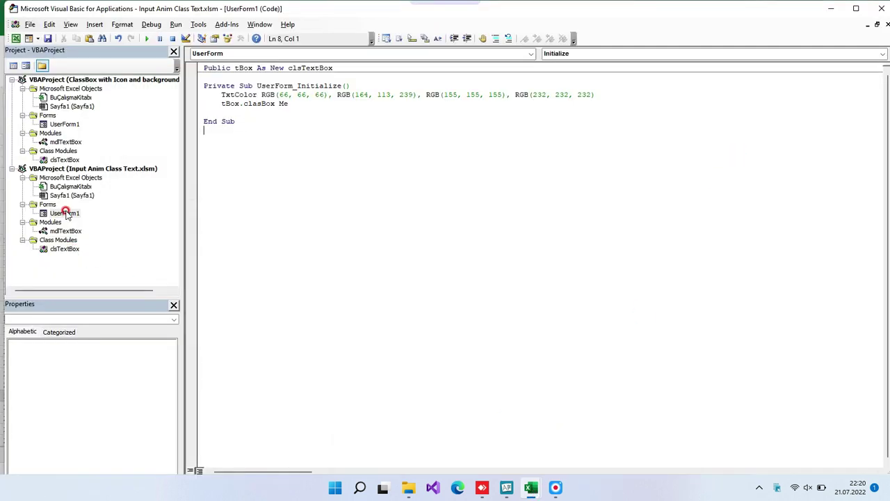
{"action": "double_click", "coordinate": [67, 214]}
{"action": "left_click", "coordinate": [249, 168]}
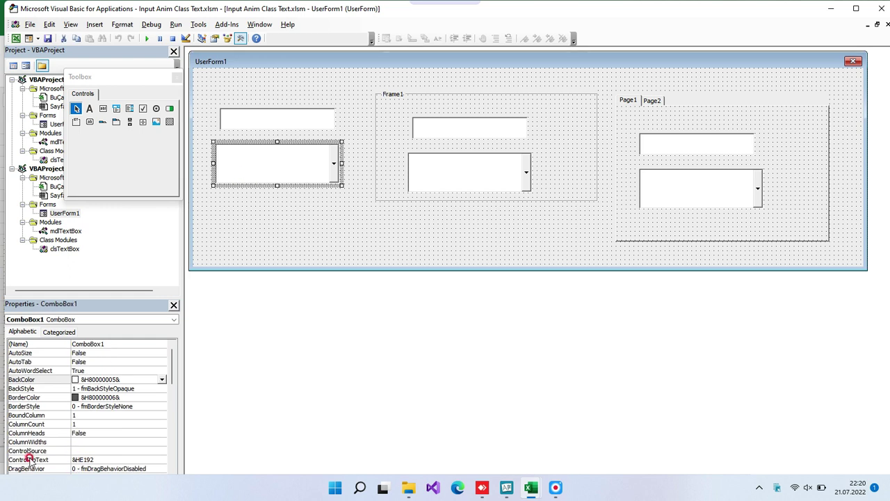
{"action": "left_click", "coordinate": [89, 461]}
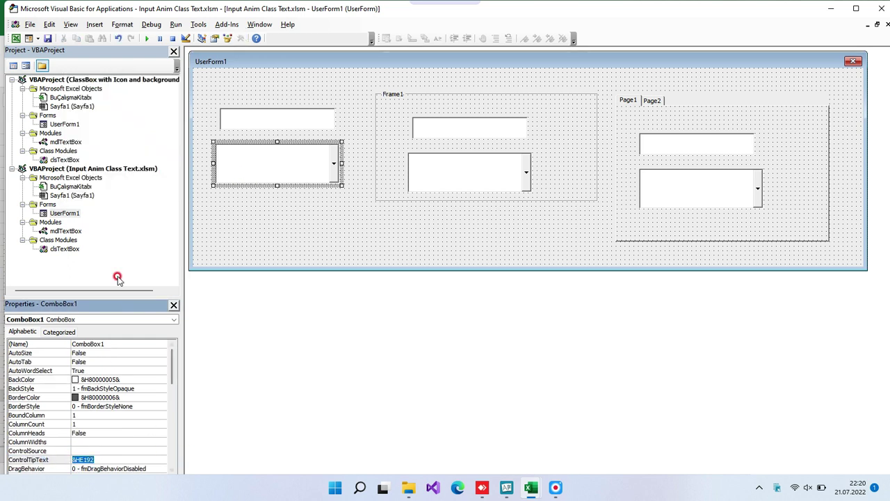
Step: Open the clsTextBox class code and scroll down to Sub AddBarIcon
{"action": "double_click", "coordinate": [65, 248]}
{"action": "scroll", "coordinate": [337, 292], "scroll_direction": "down", "scroll_amount": 14}
{"action": "scroll", "coordinate": [331, 299], "scroll_direction": "down", "scroll_amount": 8}
{"action": "scroll", "coordinate": [332, 299], "scroll_direction": "down", "scroll_amount": 5}
{"action": "scroll", "coordinate": [276, 282], "scroll_direction": "down", "scroll_amount": 3}
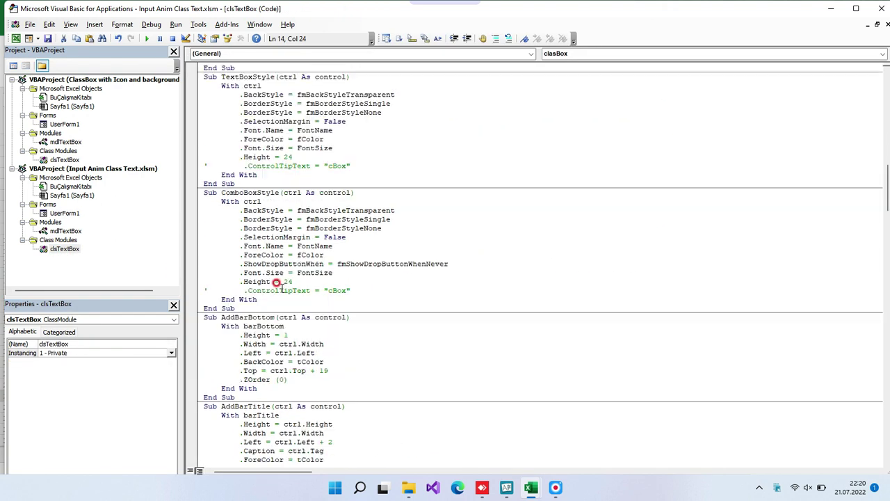
{"action": "scroll", "coordinate": [276, 283], "scroll_direction": "down", "scroll_amount": 4}
{"action": "scroll", "coordinate": [276, 283], "scroll_direction": "down", "scroll_amount": 4}
{"action": "scroll", "coordinate": [271, 284], "scroll_direction": "down", "scroll_amount": 4}
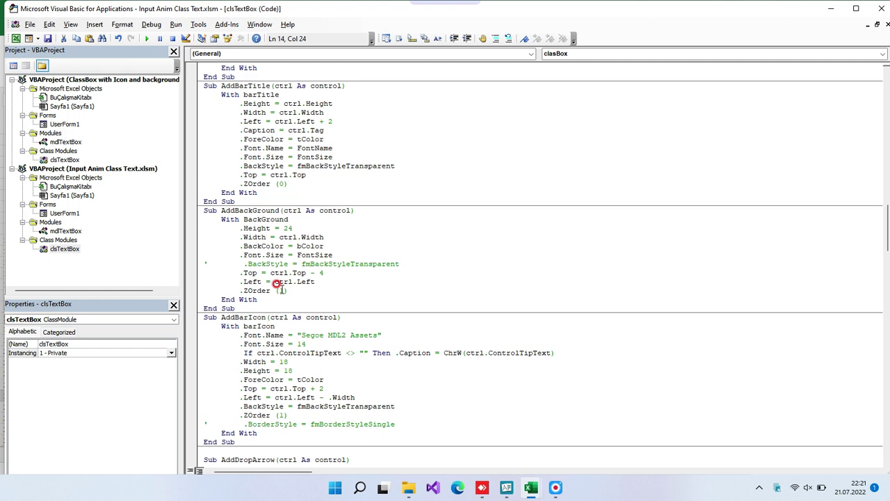
{"action": "scroll", "coordinate": [261, 291], "scroll_direction": "down", "scroll_amount": 3}
Step: Highlight the ControlTipText check, the ChrW(ctrl.ControlTipText) caption and the Segoe MDL2 Assets font line
{"action": "left_click_drag", "start_coordinate": [243, 273], "coordinate": [362, 272]}
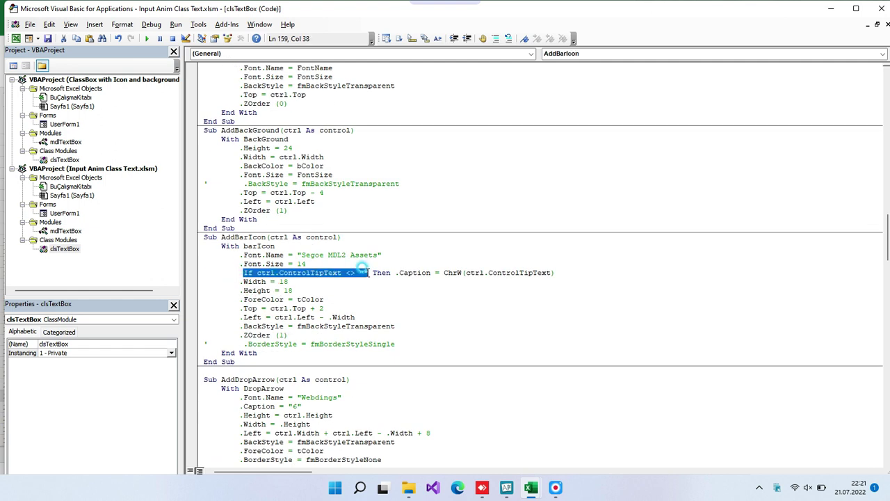
{"action": "double_click", "coordinate": [414, 272]}
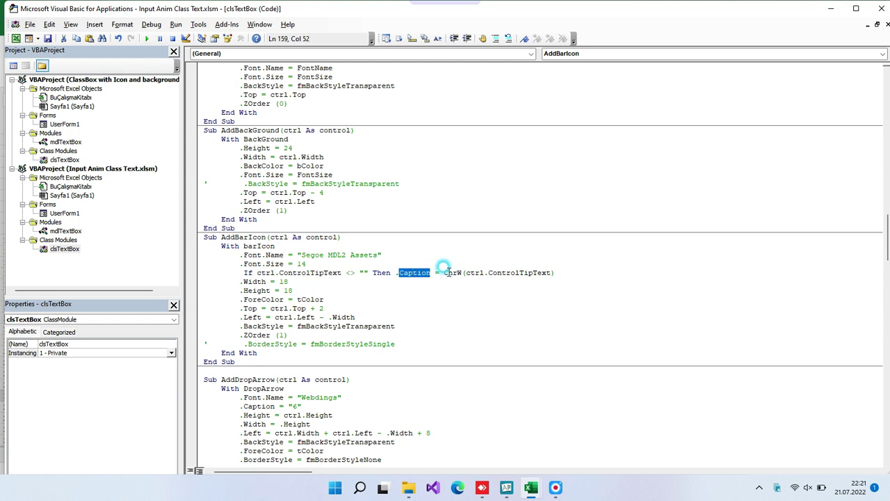
{"action": "left_click_drag", "start_coordinate": [444, 273], "coordinate": [554, 273]}
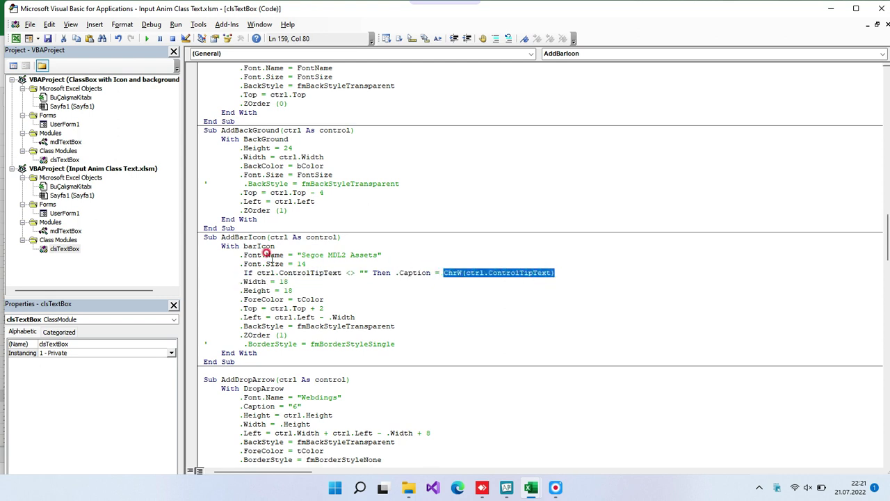
{"action": "left_click_drag", "start_coordinate": [239, 254], "coordinate": [390, 256]}
{"action": "left_click", "coordinate": [342, 255]}
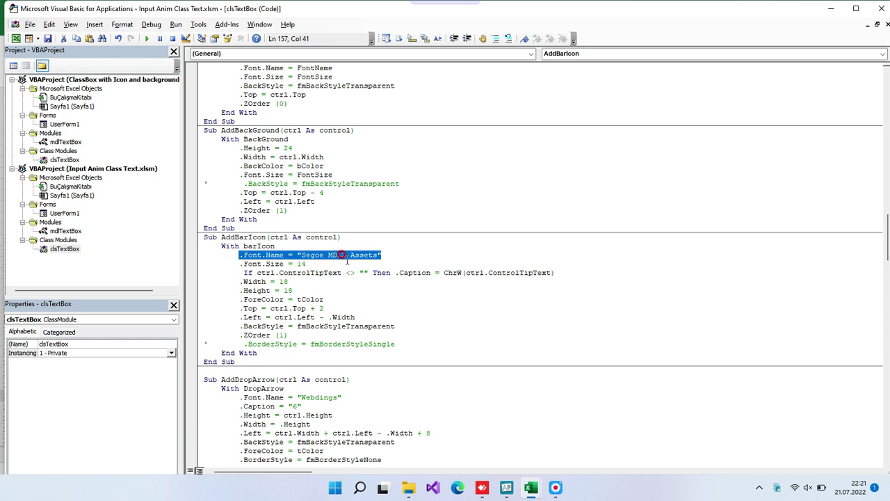
{"action": "left_click", "coordinate": [305, 290]}
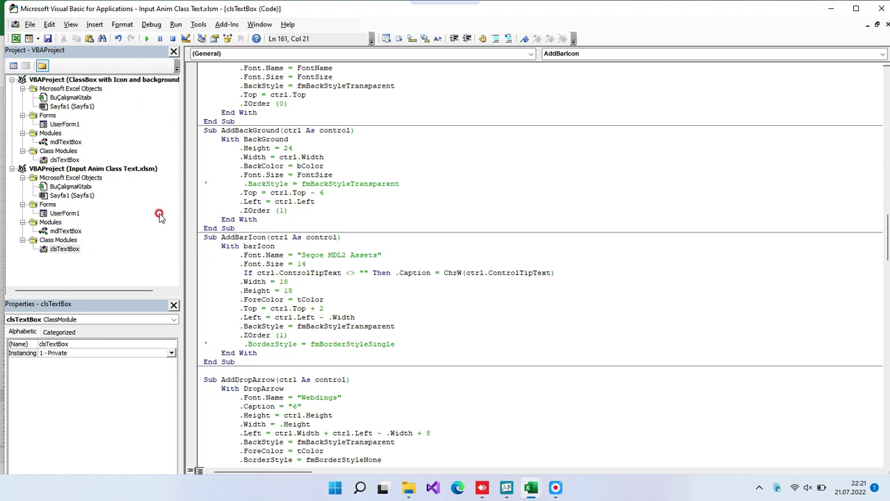
Step: In UserForm1's design, drag Frame1's bottom edge down to make it taller
{"action": "double_click", "coordinate": [62, 212]}
{"action": "left_click", "coordinate": [400, 221]}
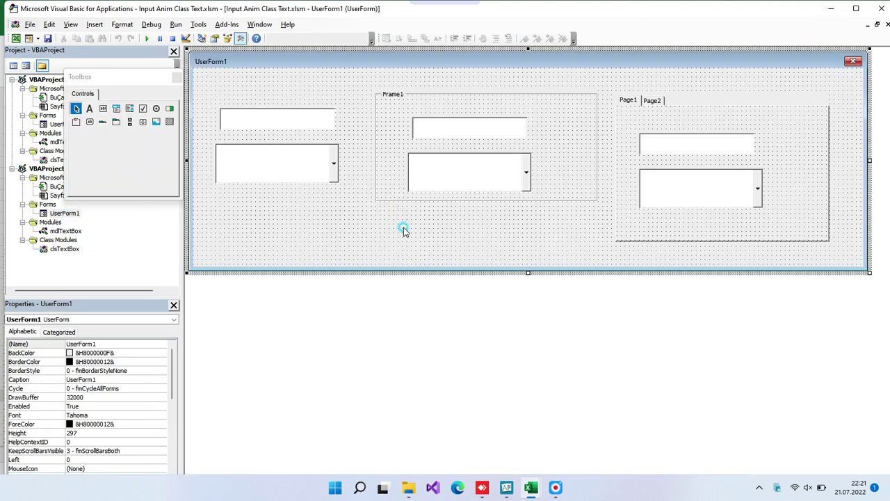
{"action": "left_click", "coordinate": [493, 205]}
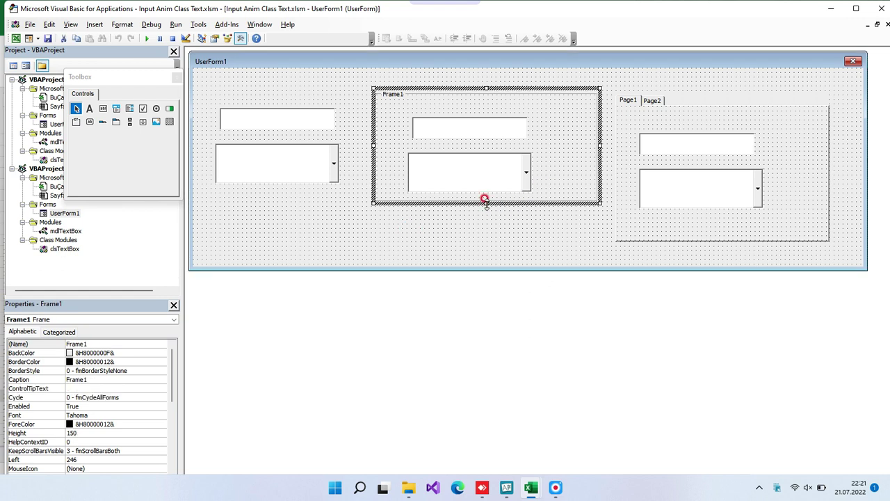
{"action": "left_click_drag", "start_coordinate": [484, 203], "coordinate": [484, 222]}
{"action": "left_click", "coordinate": [472, 234]}
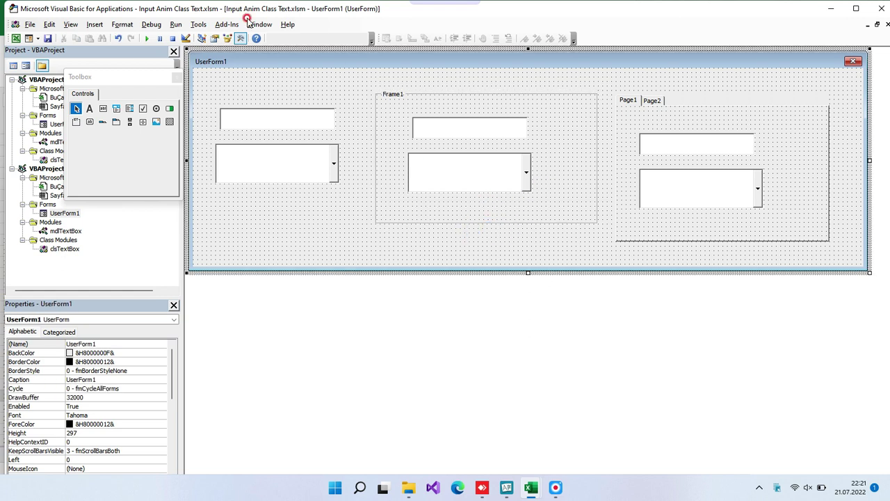
Step: Run the form, test the Job and Name boxes, and type 'thank you for watching' in the first Name box
{"action": "left_click", "coordinate": [146, 38]}
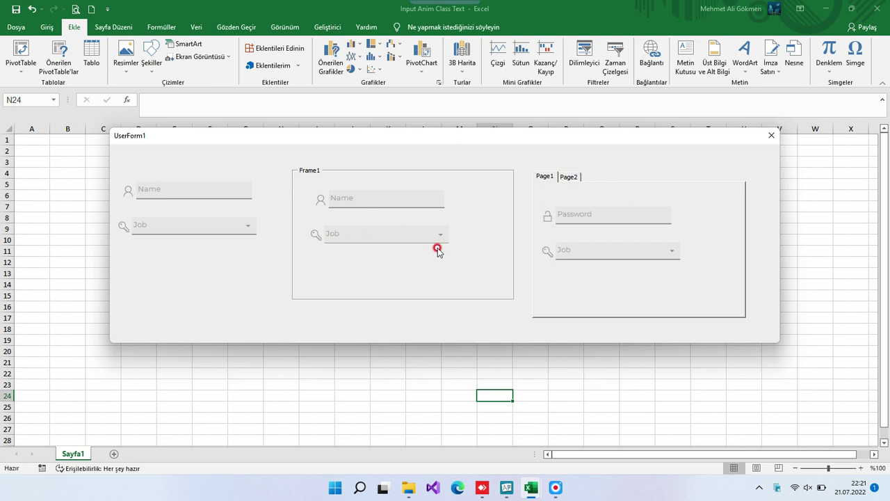
{"action": "left_click", "coordinate": [379, 235]}
{"action": "left_click", "coordinate": [204, 223]}
{"action": "left_click", "coordinate": [204, 190]}
{"action": "type", "text": "thank you for watching"}
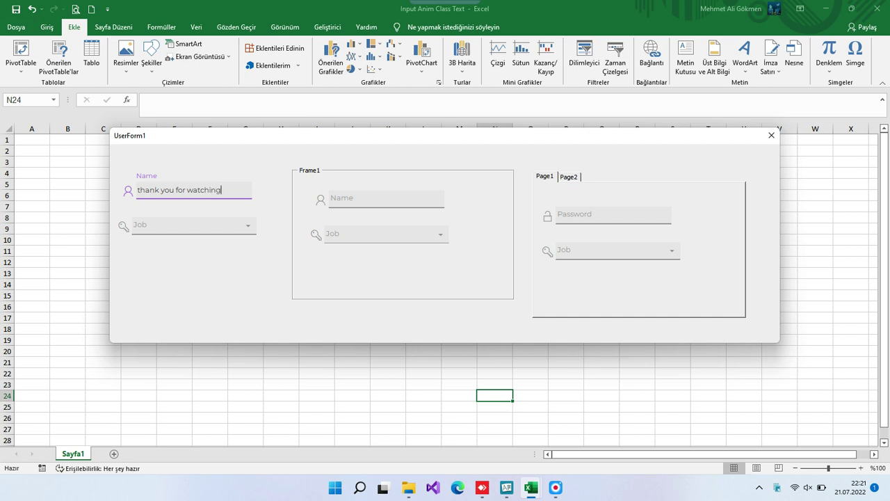
{"action": "left_click", "coordinate": [339, 196]}
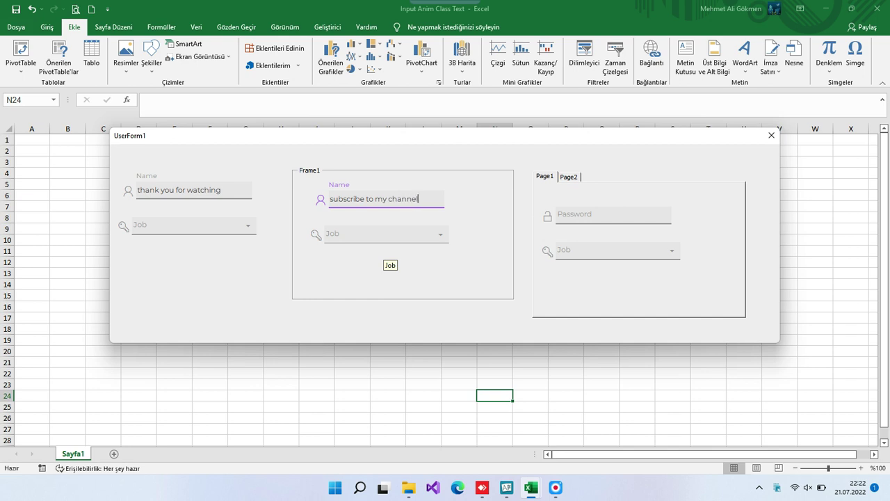
Step: Focus the Page1 Password field and type 's' so its label floats up with a purple underline
{"action": "left_click", "coordinate": [611, 213]}
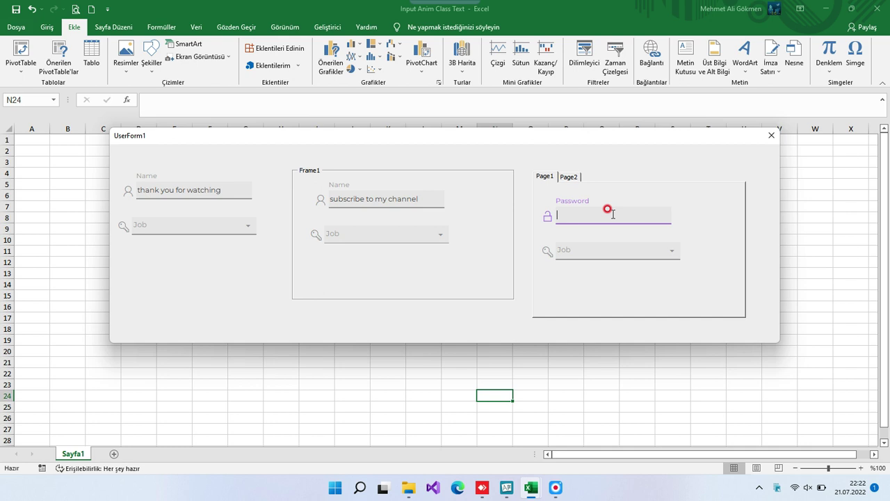
{"action": "type", "text": "s"}
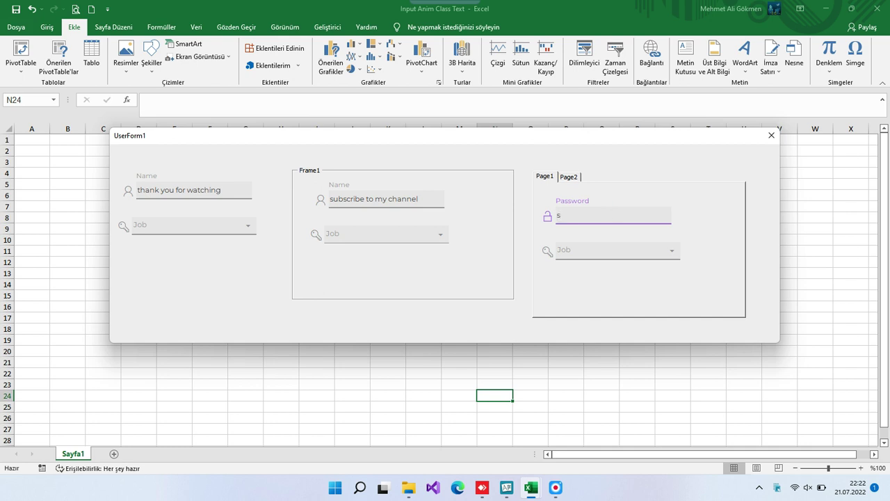